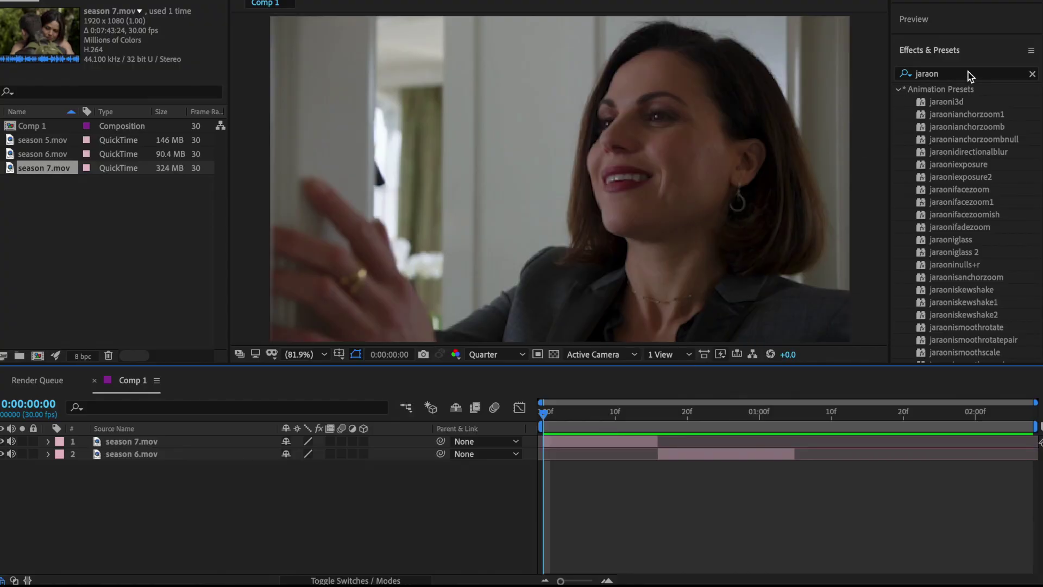
Step: Find the Twixtor Pro effect and apply it to the season 7.mov layer
{"action": "left_click", "coordinate": [971, 76]}
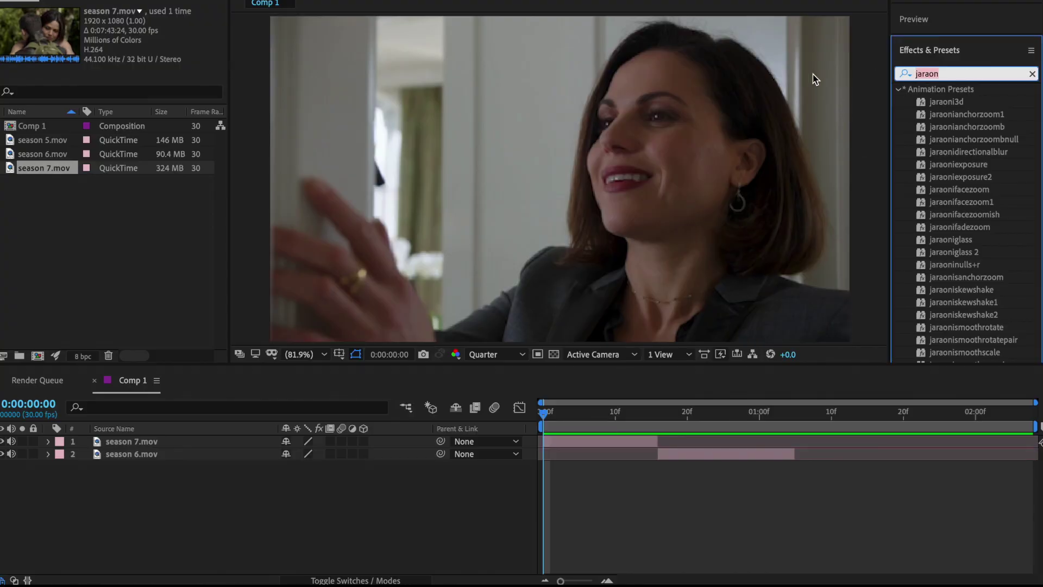
{"action": "key", "text": "BackSpace"}
{"action": "type", "text": "t"}
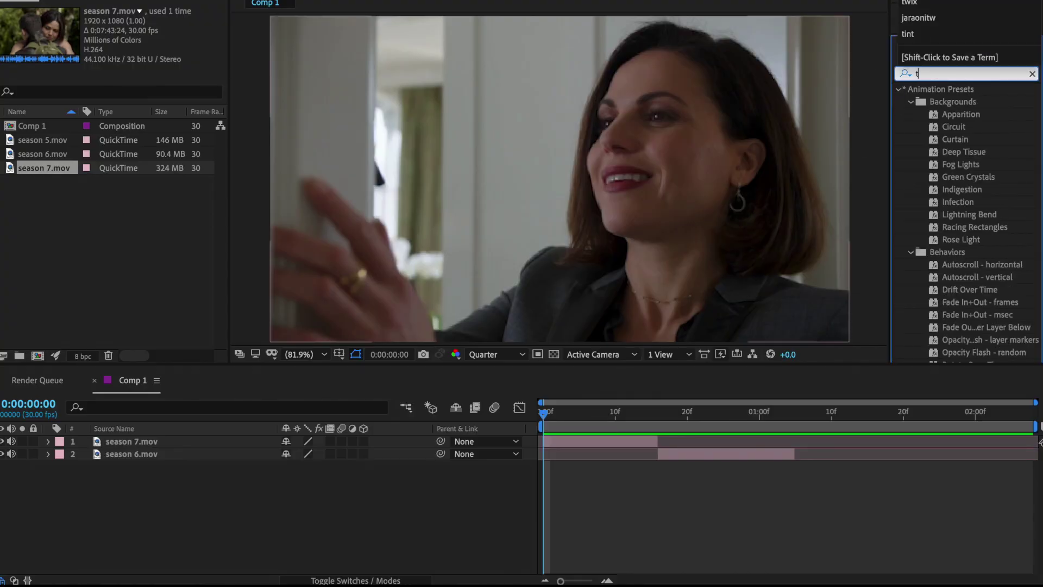
{"action": "type", "text": "wixtor"}
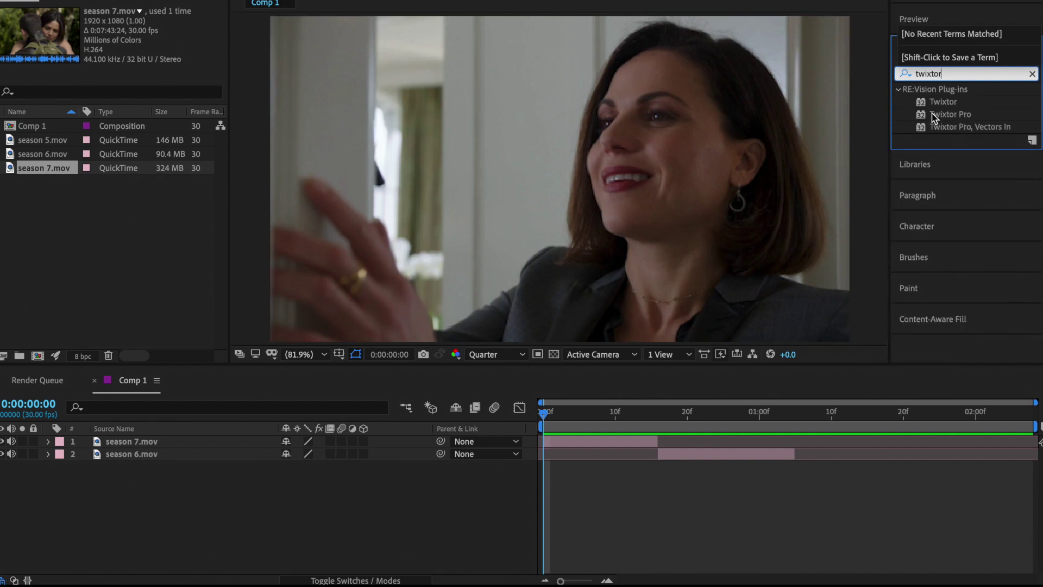
{"action": "left_click_drag", "start_coordinate": [949, 115], "coordinate": [567, 445]}
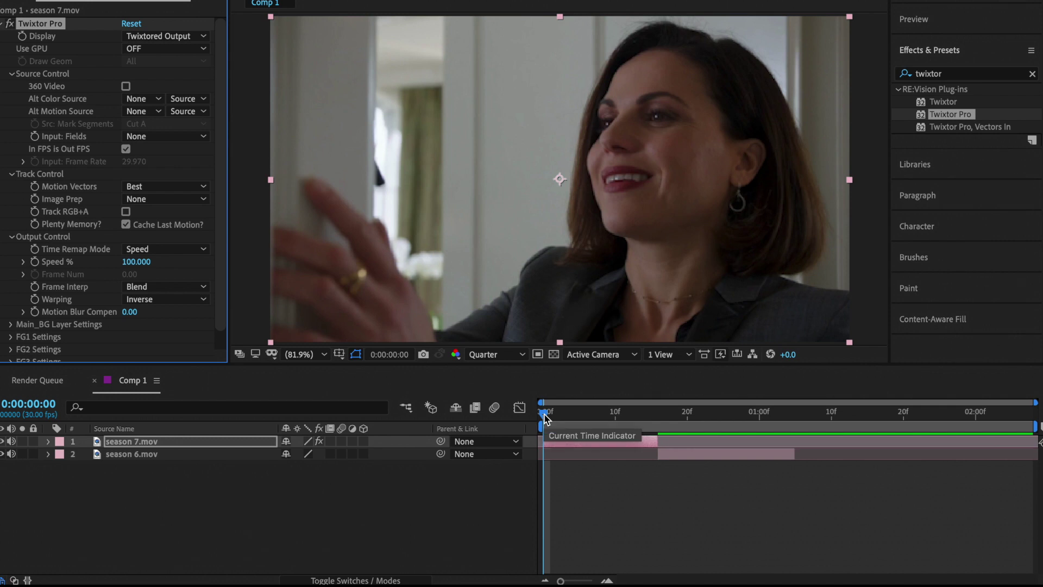
Step: Keyframe the Twixtor Pro Speed % on season 7.mov at 100 on frame 0 and 30 on frame 8
{"action": "scroll", "coordinate": [111, 211], "scroll_direction": "down", "scroll_amount": 1}
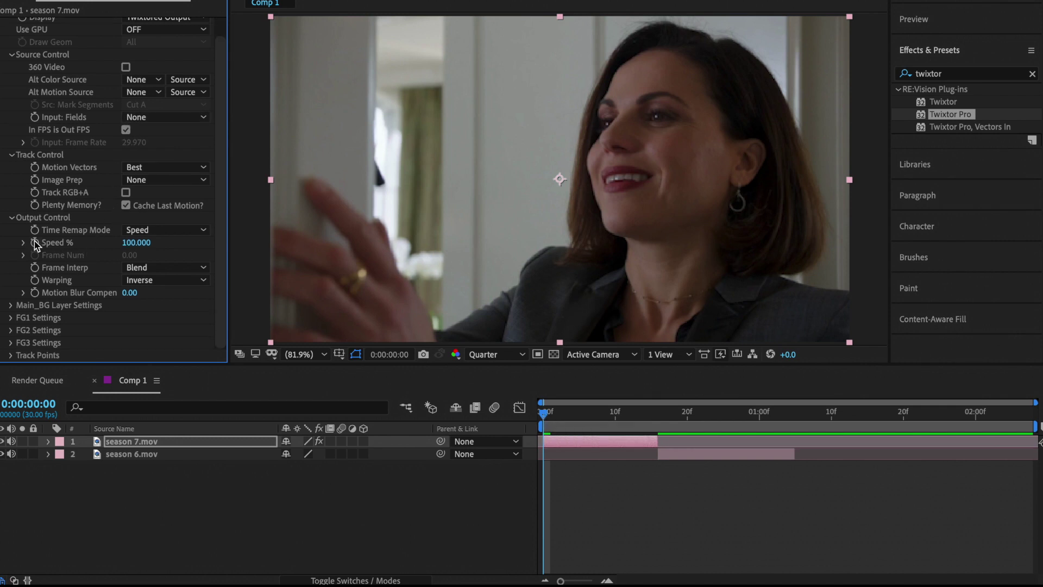
{"action": "key", "text": "u"}
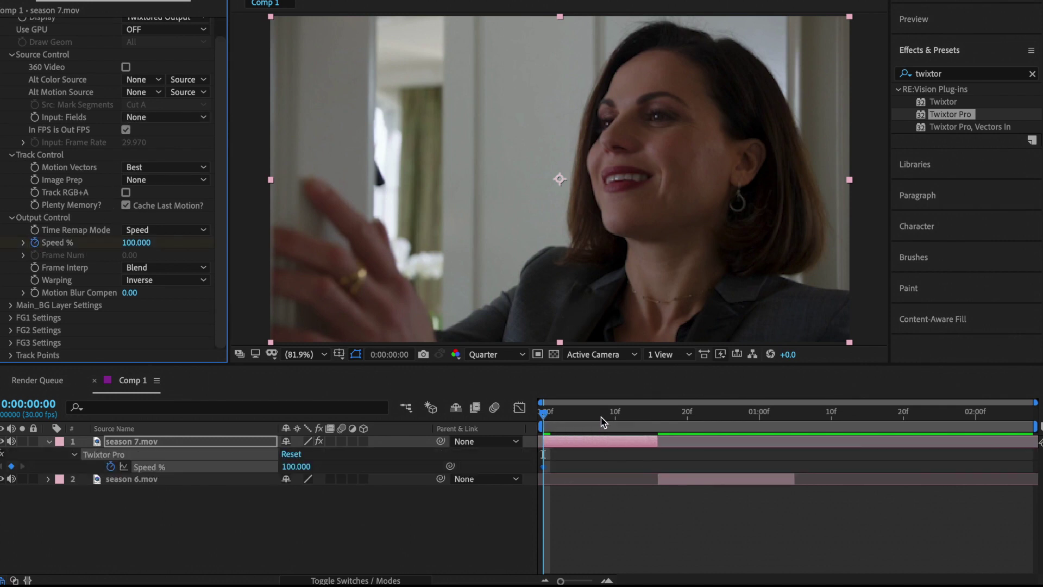
{"action": "left_click", "coordinate": [600, 414]}
{"action": "left_click", "coordinate": [301, 467]}
{"action": "type", "text": "30"}
{"action": "key", "text": "Return"}
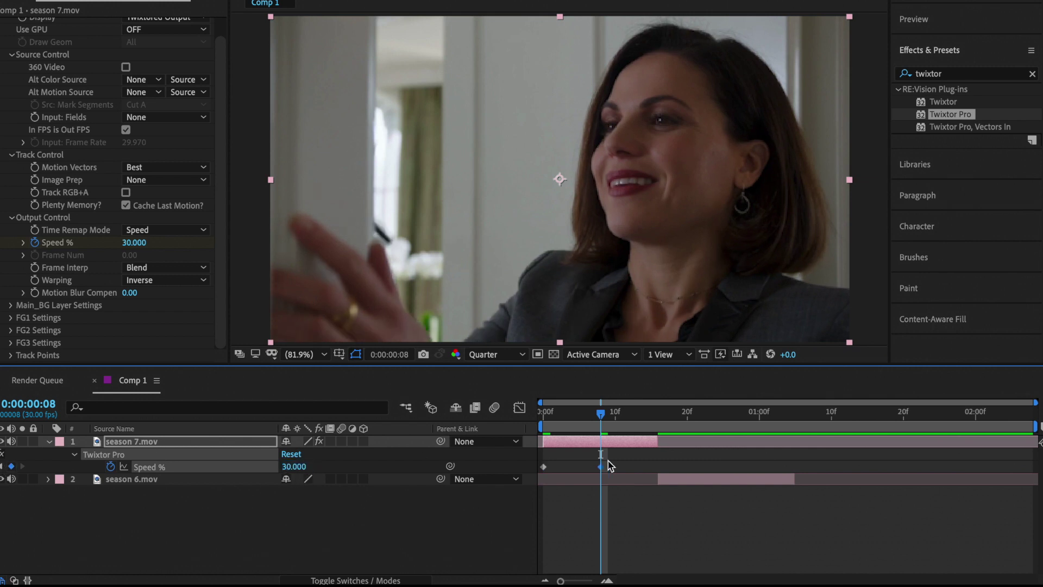
Step: Set Twixtor Pro on season 7.mov to Motion Weighted Blend frame interpolation and Inverse w/ Smart Blend warping
{"action": "key", "text": "Home"}
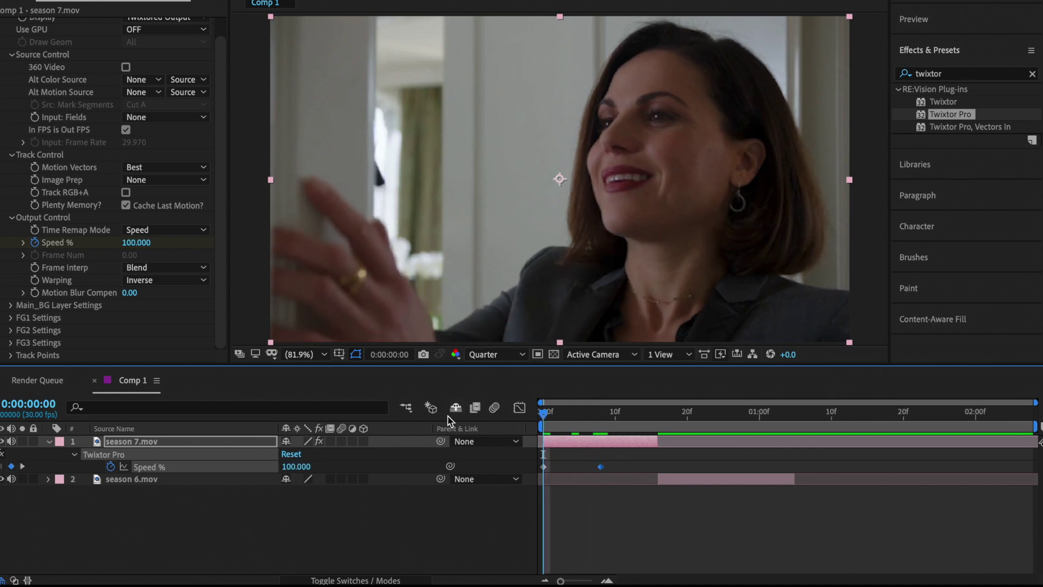
{"action": "left_click", "coordinate": [168, 270]}
{"action": "left_click", "coordinate": [177, 310]}
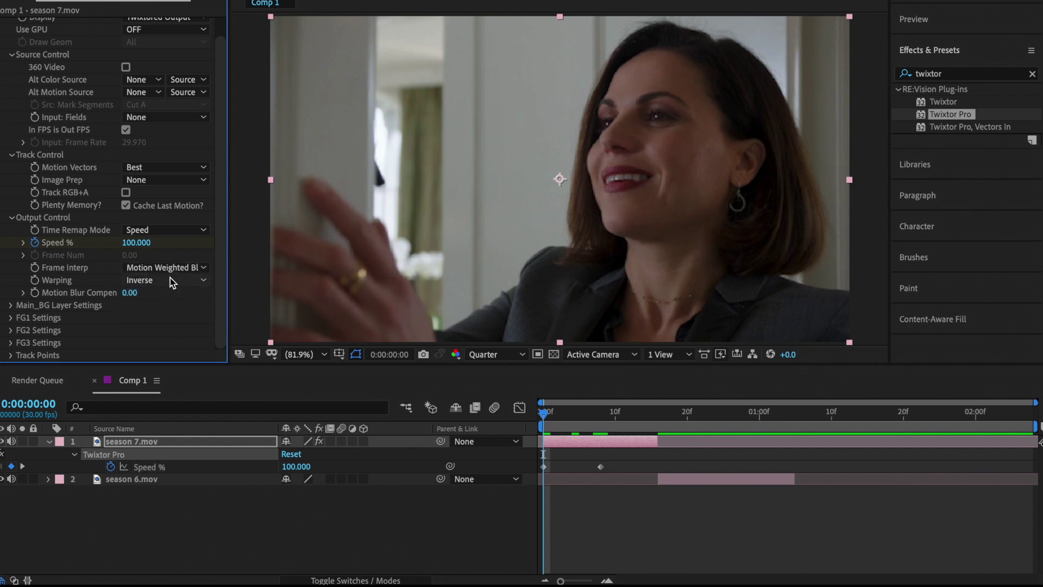
{"action": "left_click", "coordinate": [170, 281]}
{"action": "left_click", "coordinate": [179, 309]}
Step: Enable frame blending and motion blur for the season 7.mov layer and preview the slowed clip
{"action": "left_click", "coordinate": [331, 442]}
{"action": "left_click", "coordinate": [341, 441]}
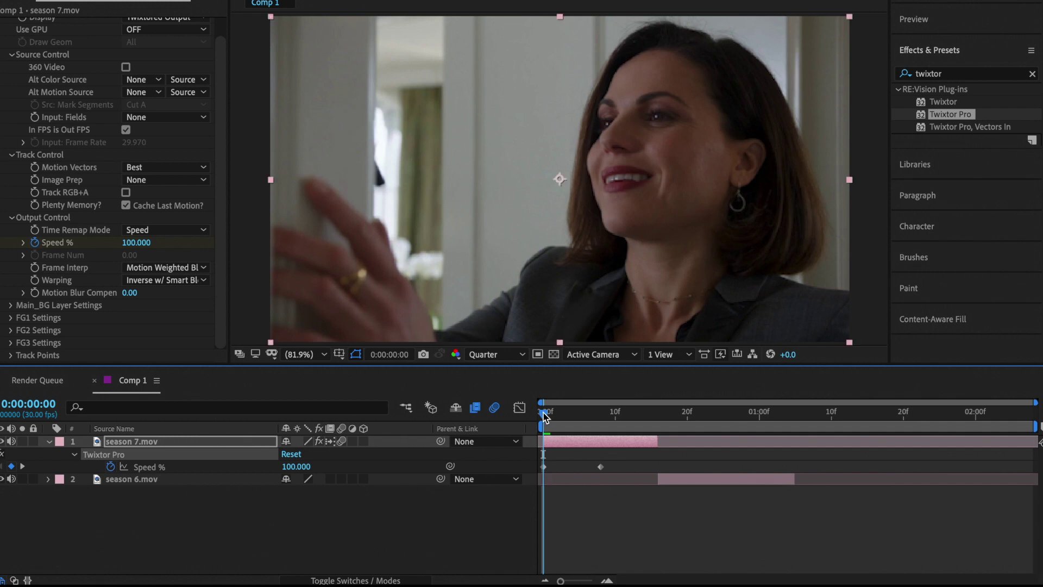
{"action": "key", "text": "space"}
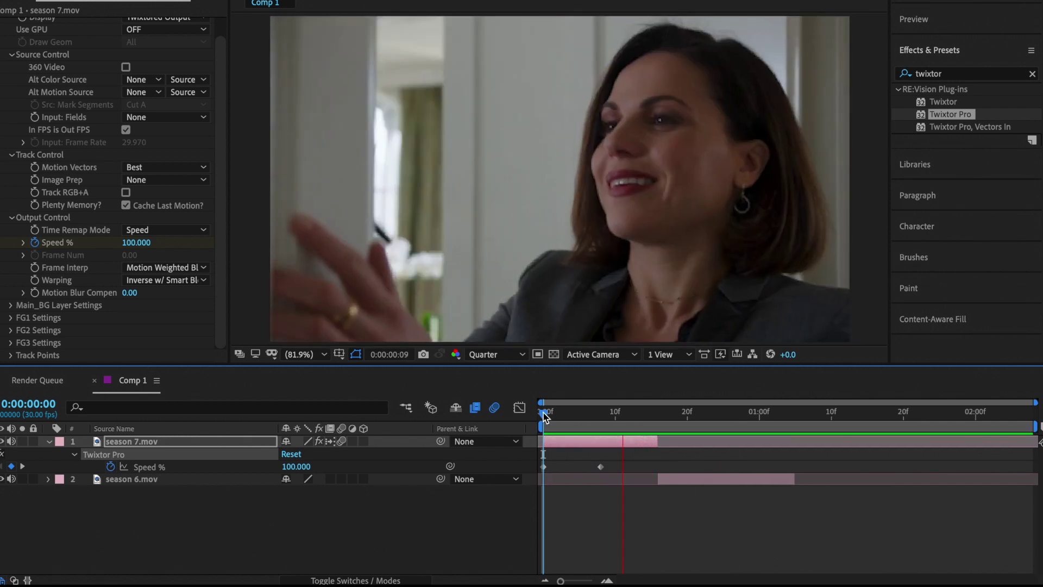
Step: Move the second Speed % keyframe of season 7.mov to frame 12 and preview the timing
{"action": "left_click", "coordinate": [601, 467]}
{"action": "left_click_drag", "start_coordinate": [602, 468], "coordinate": [630, 467]}
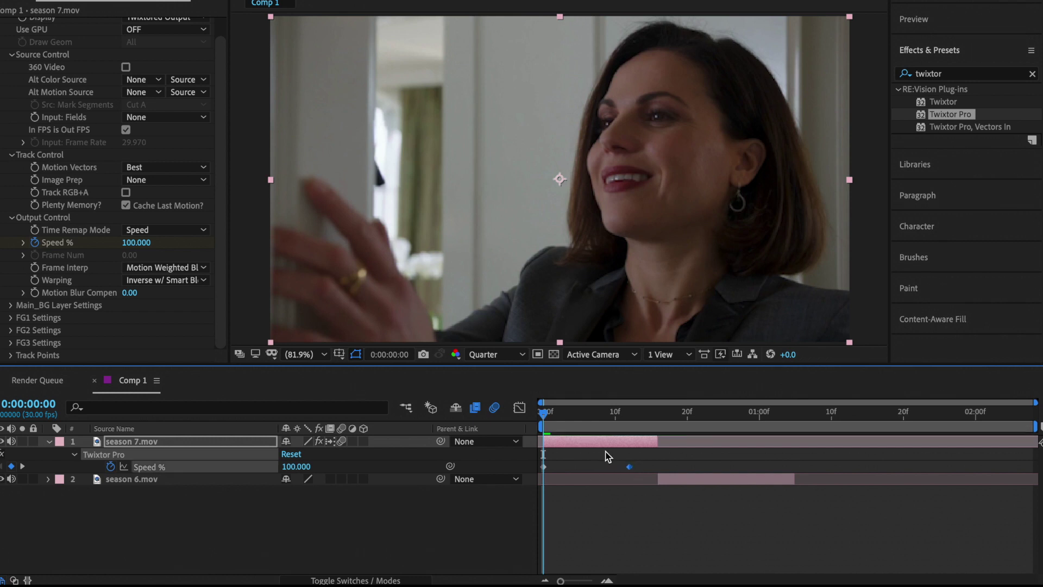
{"action": "key", "text": "space"}
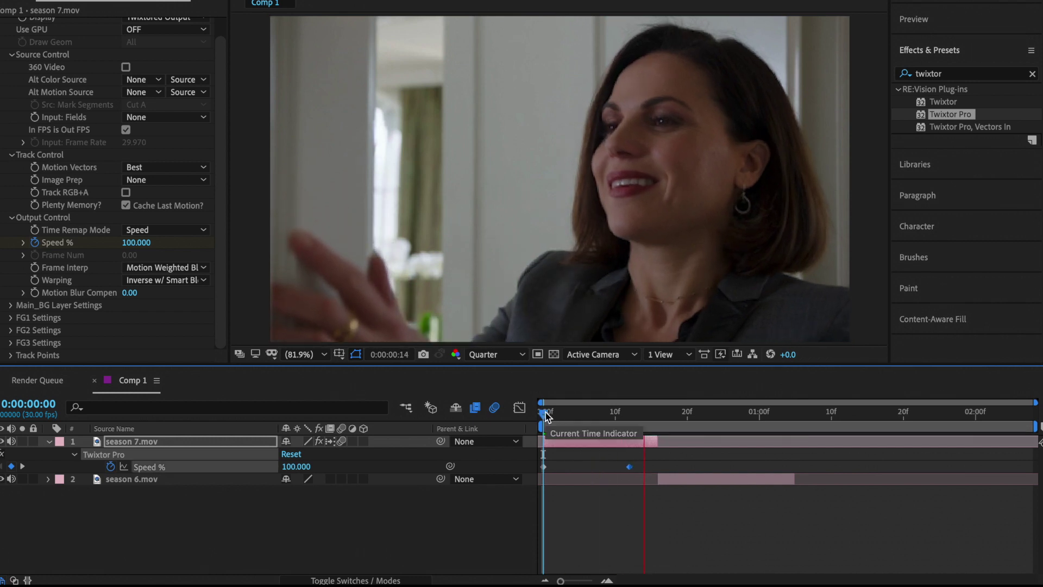
{"action": "key", "text": "space"}
{"action": "key", "text": "space"}
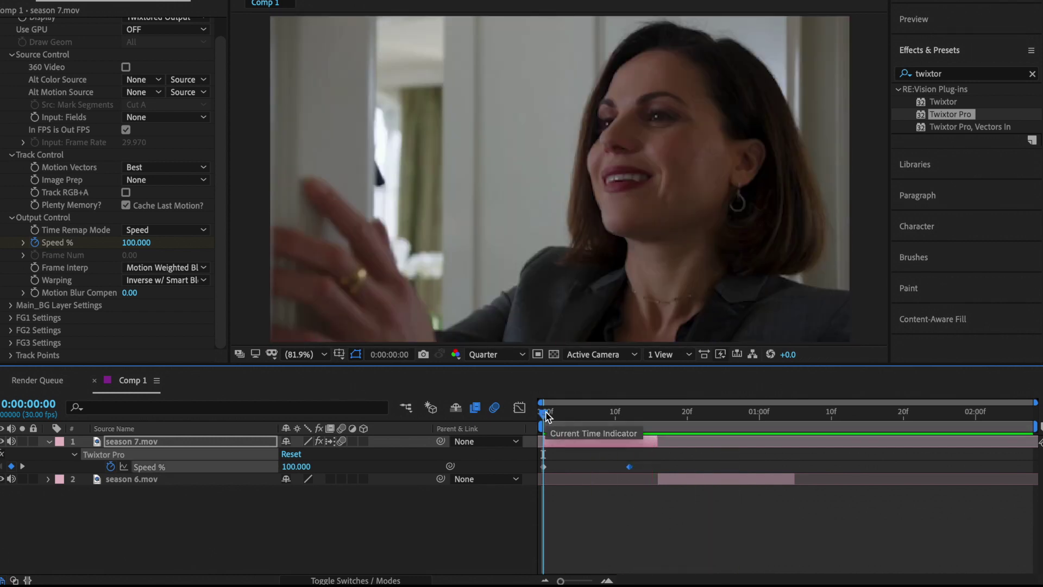
{"action": "key", "text": "space"}
Step: Copy both Twixtor Pro Speed % keyframes to season 6.mov from frame 16 and enable frame blending and motion blur for that layer
{"action": "left_click", "coordinate": [584, 473]}
{"action": "left_click_drag", "start_coordinate": [651, 476], "coordinate": [532, 463]}
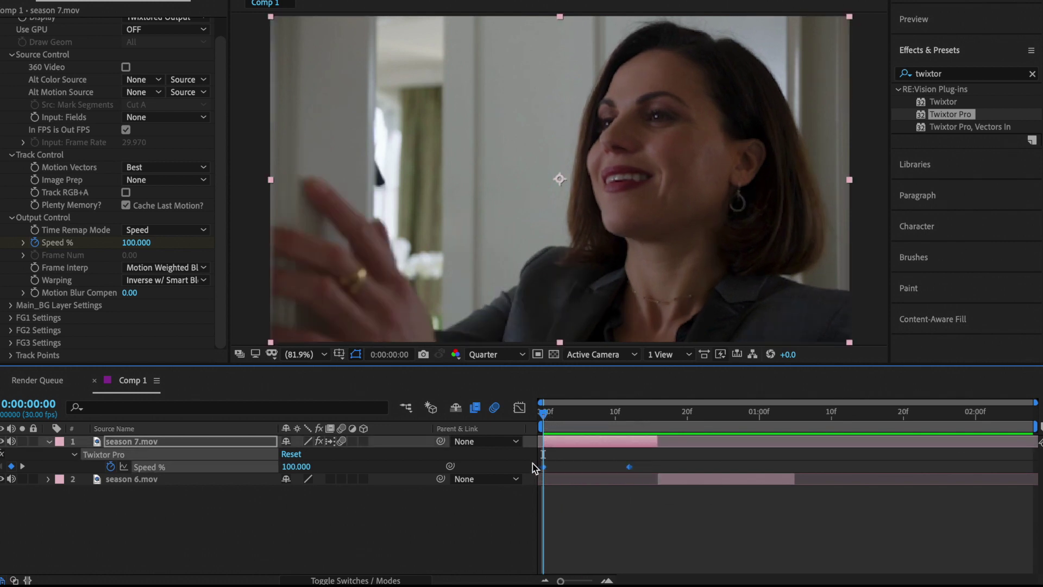
{"action": "left_click", "coordinate": [659, 421]}
{"action": "left_click", "coordinate": [680, 480]}
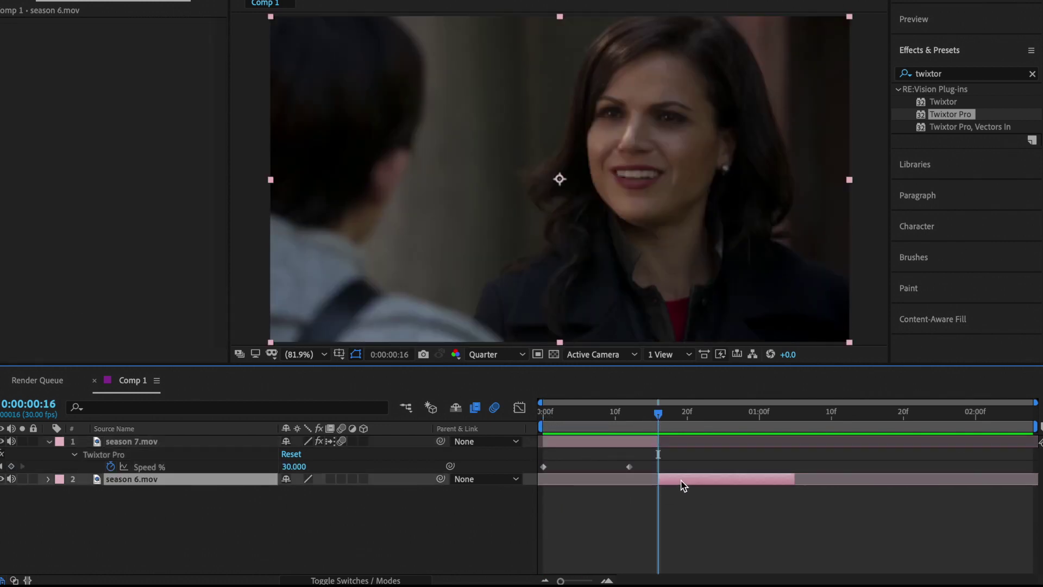
{"action": "left_click", "coordinate": [340, 479]}
Step: Set Twixtor Pro on season 6.mov to Motion Weighted Blend and Inverse w/ Smart Blend, and preview from the start
{"action": "left_click", "coordinate": [159, 287]}
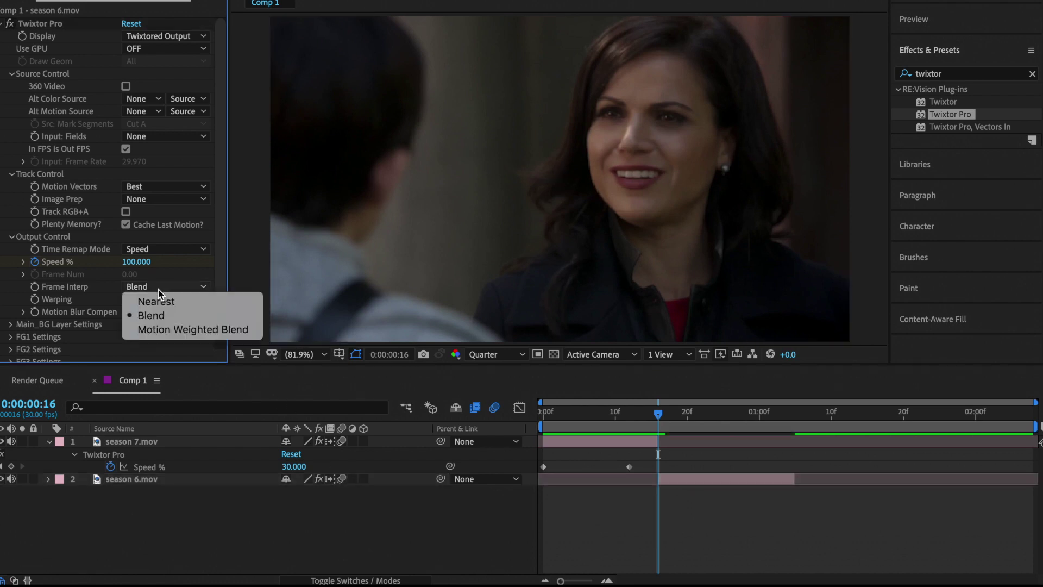
{"action": "left_click", "coordinate": [193, 329]}
{"action": "left_click", "coordinate": [163, 299]}
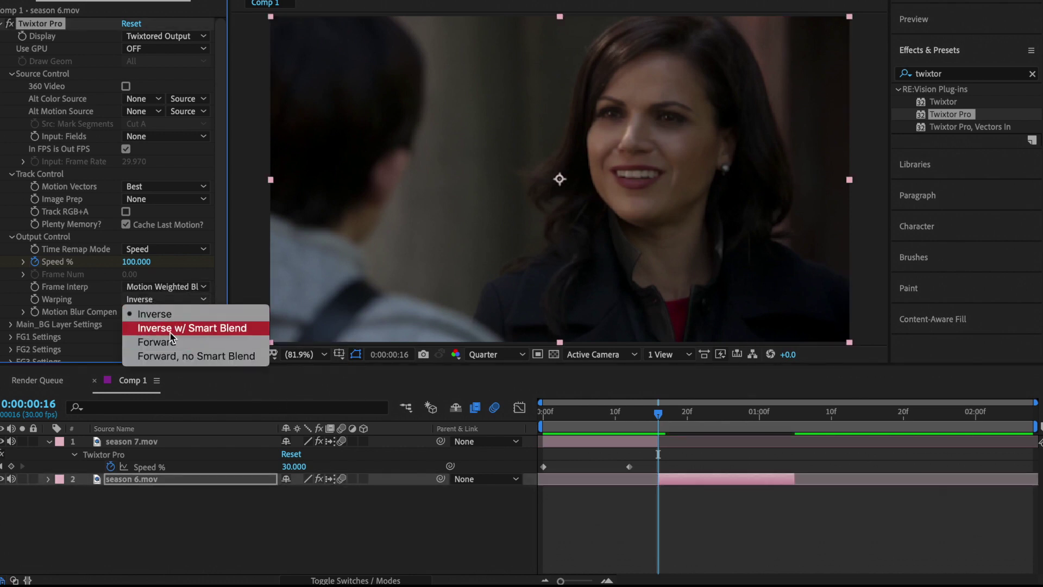
{"action": "left_click", "coordinate": [171, 328]}
{"action": "left_click", "coordinate": [544, 415]}
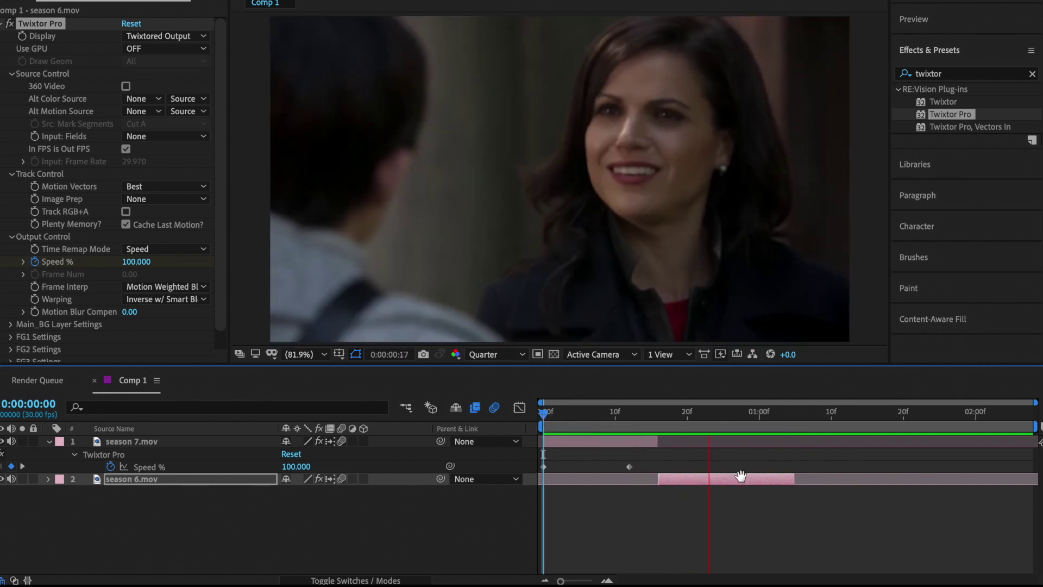
Step: Move the second Speed % keyframe of season 6.mov to frame 25 and preview the composition from the start
{"action": "left_click", "coordinate": [740, 475]}
{"action": "key", "text": "u"}
{"action": "left_click_drag", "start_coordinate": [745, 505], "coordinate": [723, 504]}
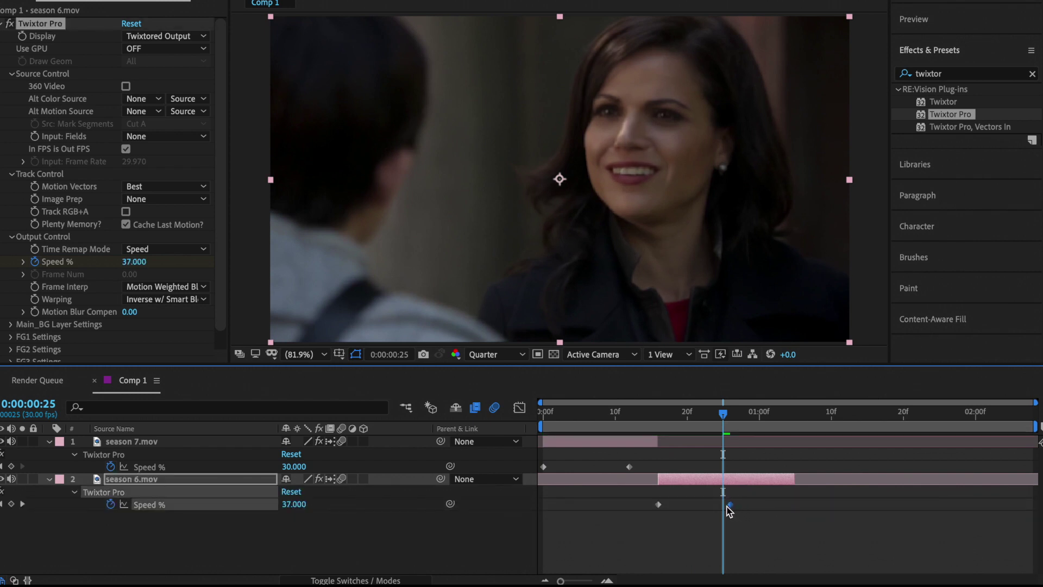
{"action": "left_click_drag", "start_coordinate": [723, 430], "coordinate": [565, 429]}
{"action": "key", "text": "space"}
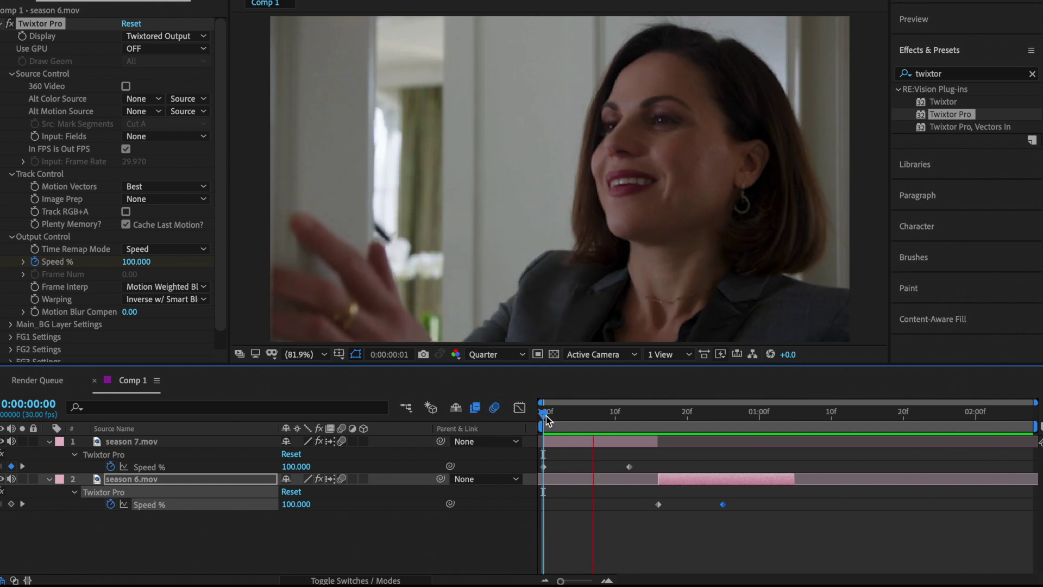
Step: Collapse both layers' properties and move season 7.mov below season 6.mov in the layer order
{"action": "left_click", "coordinate": [49, 441]}
{"action": "left_click", "coordinate": [49, 453]}
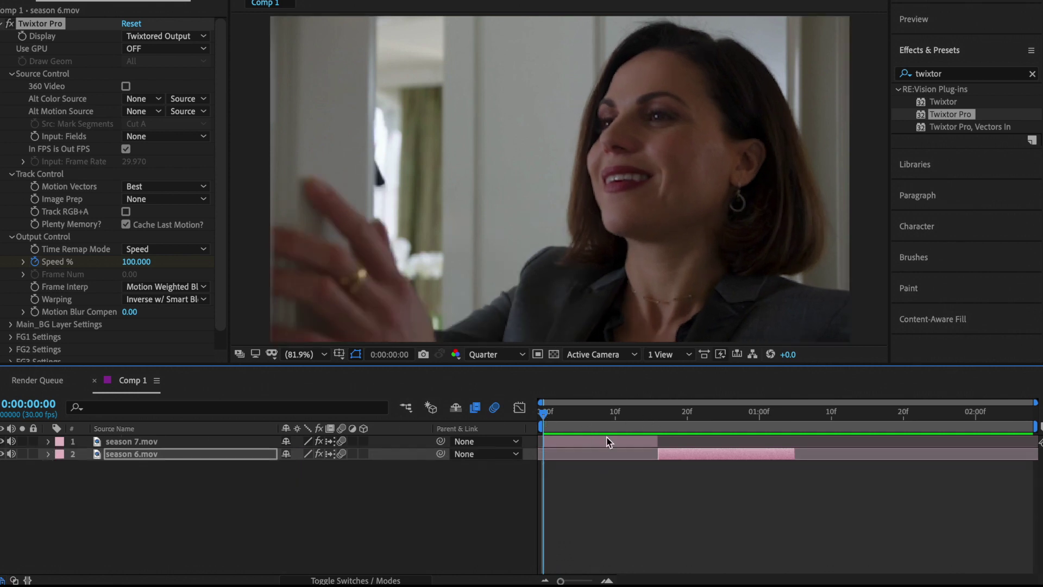
{"action": "left_click", "coordinate": [603, 441]}
{"action": "mouse_move", "coordinate": [190, 447]}
{"action": "left_mouse_down"}
{"action": "mouse_move", "coordinate": [191, 473]}
{"action": "mouse_move", "coordinate": [192, 462]}
{"action": "left_mouse_up"}
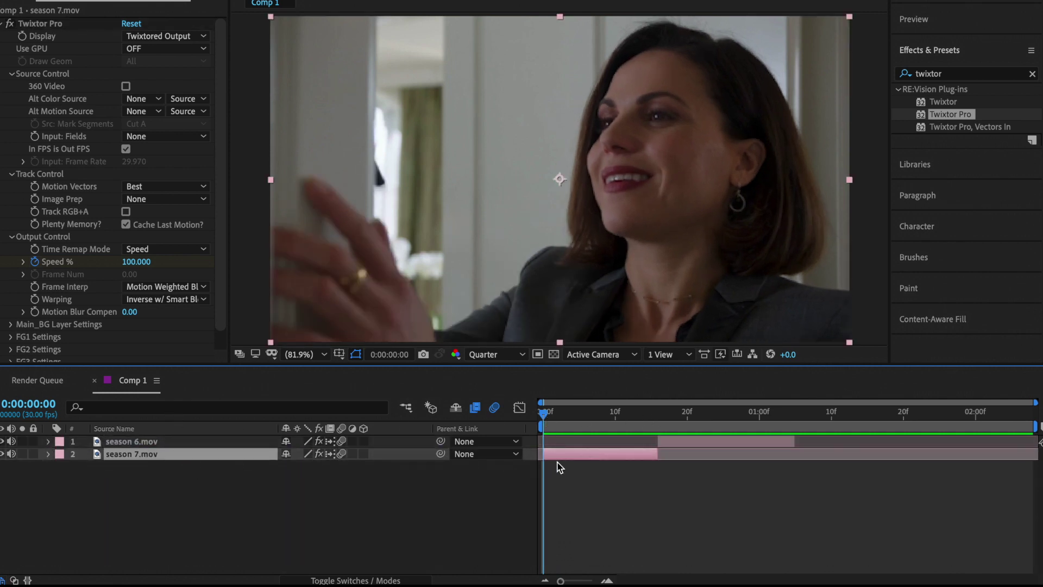
Step: Pre-compose the season 7.mov layer, moving all attributes into the new composition
{"action": "right_click", "coordinate": [562, 461]}
{"action": "left_click", "coordinate": [594, 505]}
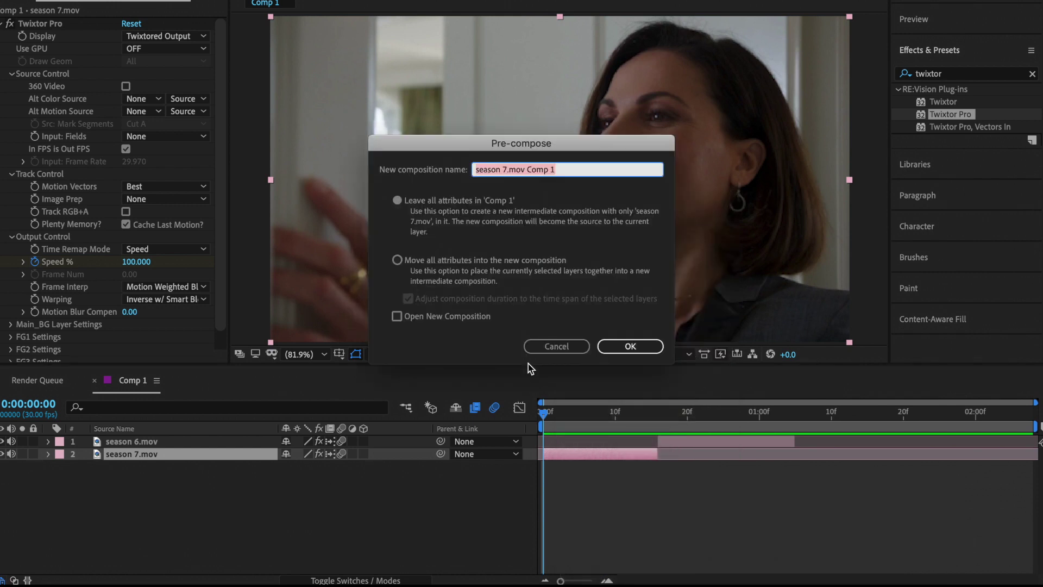
{"action": "left_click", "coordinate": [398, 260]}
{"action": "left_click", "coordinate": [619, 346]}
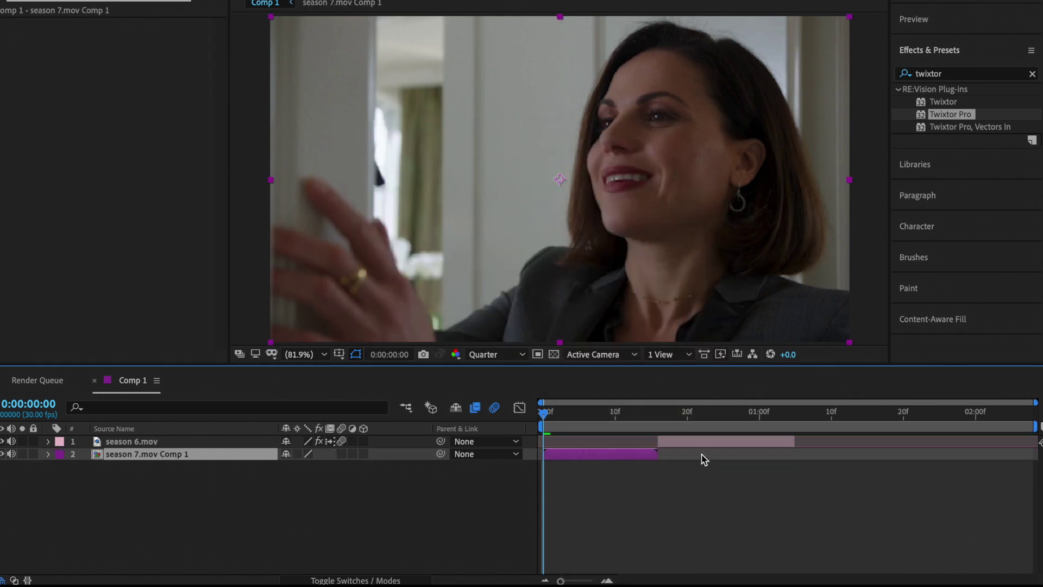
Step: Pre-compose the season 6.mov layer into its own composition
{"action": "left_click", "coordinate": [702, 442]}
{"action": "right_click", "coordinate": [702, 443]}
{"action": "left_click", "coordinate": [744, 503]}
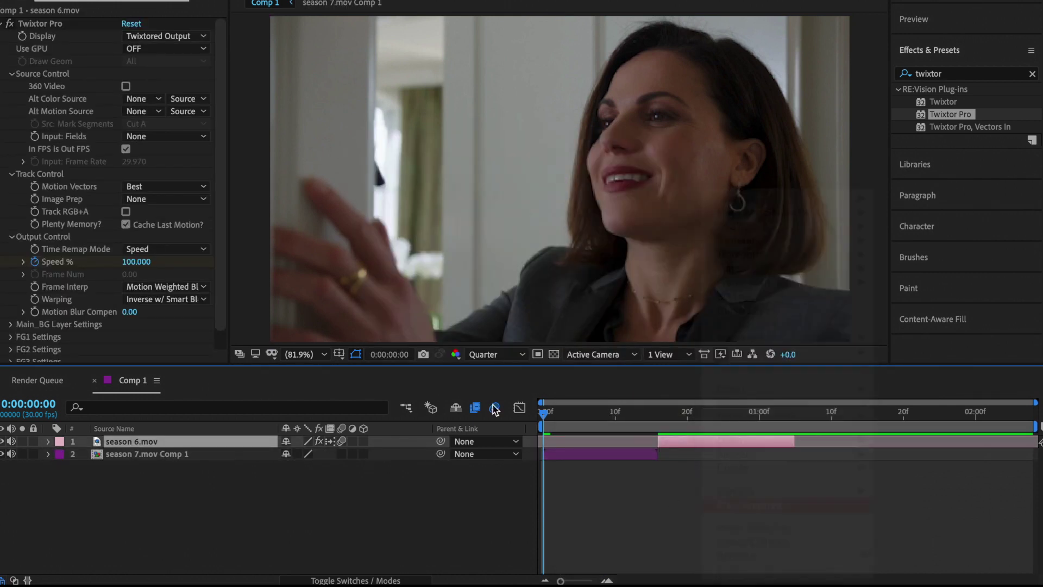
{"action": "left_click", "coordinate": [625, 345]}
Step: Find the S_BlurMoCurves effect and apply it to the season 7.mov Comp 1 layer
{"action": "left_click", "coordinate": [587, 455]}
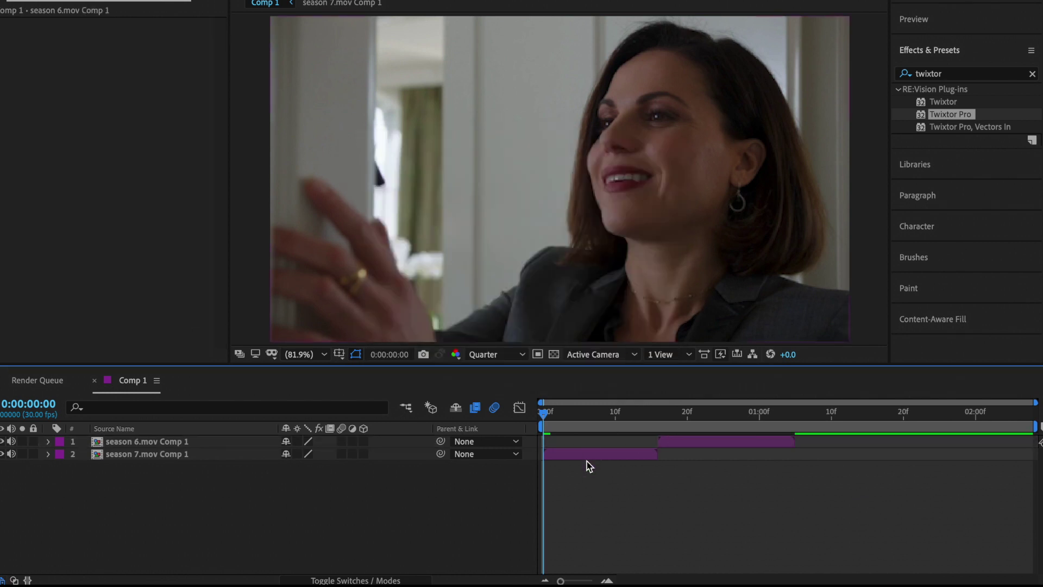
{"action": "double_click", "coordinate": [947, 73]}
{"action": "type", "text": "blurm"}
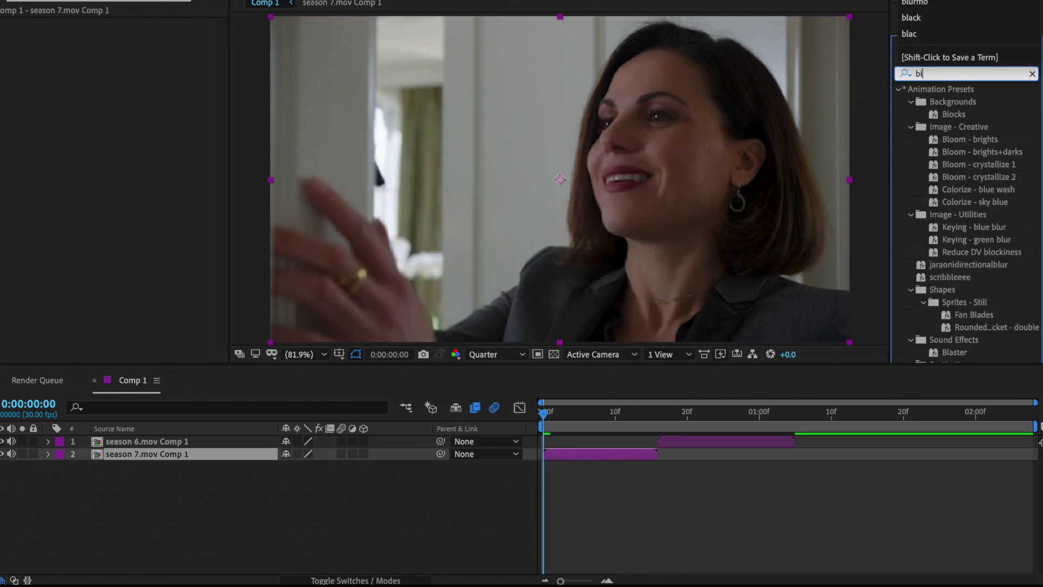
{"action": "left_click_drag", "start_coordinate": [937, 105], "coordinate": [571, 454]}
Step: Set starting keyframes for Z Dist, Rotate and Shift X of S_BlurMoCurves at frame 3 and show them in the timeline
{"action": "left_click", "coordinate": [607, 580]}
{"action": "left_click_drag", "start_coordinate": [572, 413], "coordinate": [587, 416]}
{"action": "left_click", "coordinate": [23, 86]}
{"action": "left_click", "coordinate": [647, 462]}
{"action": "key", "text": "u"}
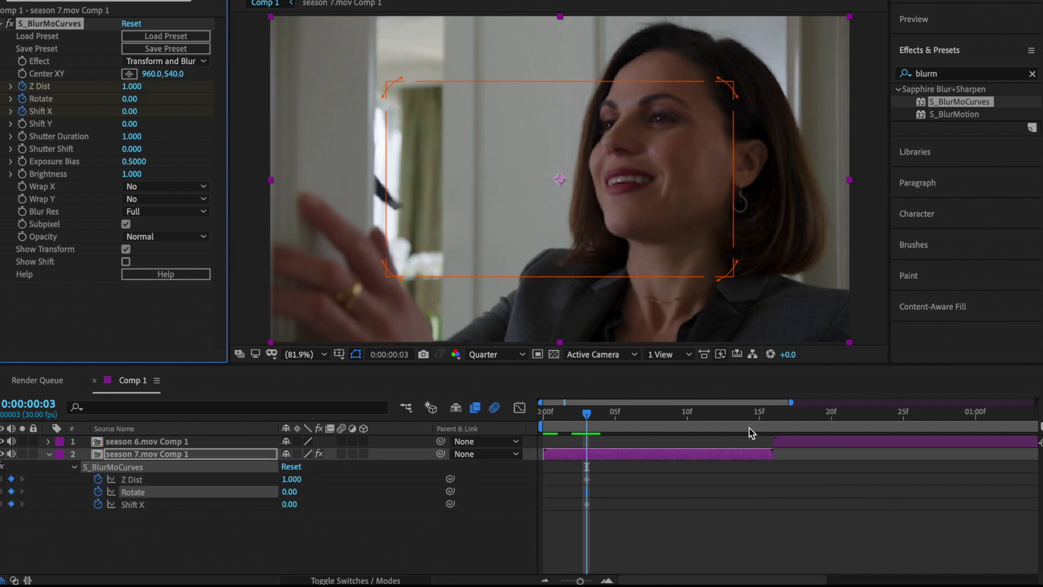
Step: Add Z Dist, Rotate and Shift X keyframes at frame 15 and set Z Dist there to 1.5
{"action": "left_click", "coordinate": [759, 415]}
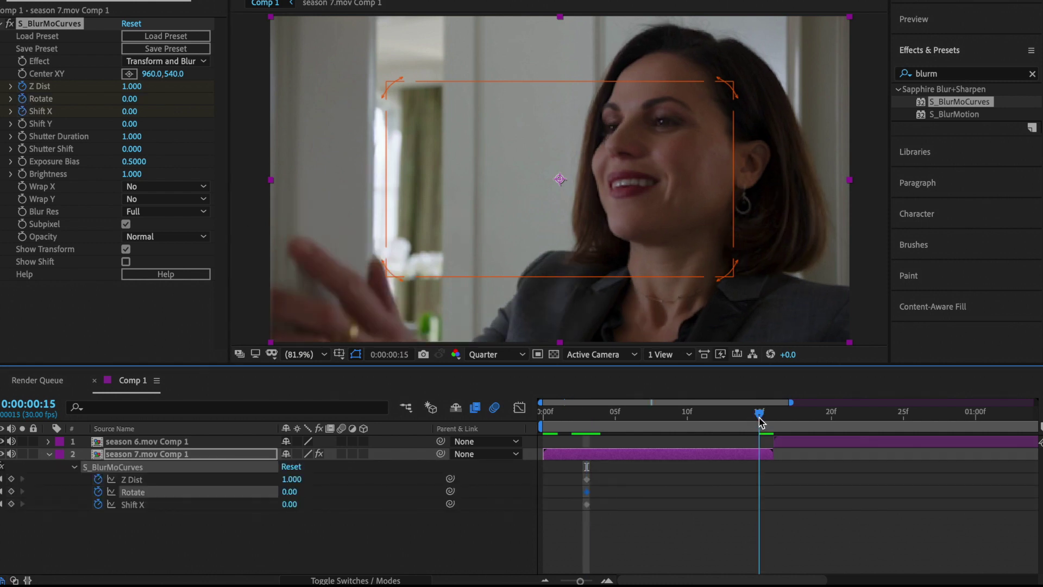
{"action": "left_click", "coordinate": [11, 504]}
{"action": "left_click", "coordinate": [11, 491]}
{"action": "left_click", "coordinate": [11, 479]}
{"action": "left_click", "coordinate": [299, 479]}
{"action": "type", "text": ".5"}
{"action": "key", "text": "Return"}
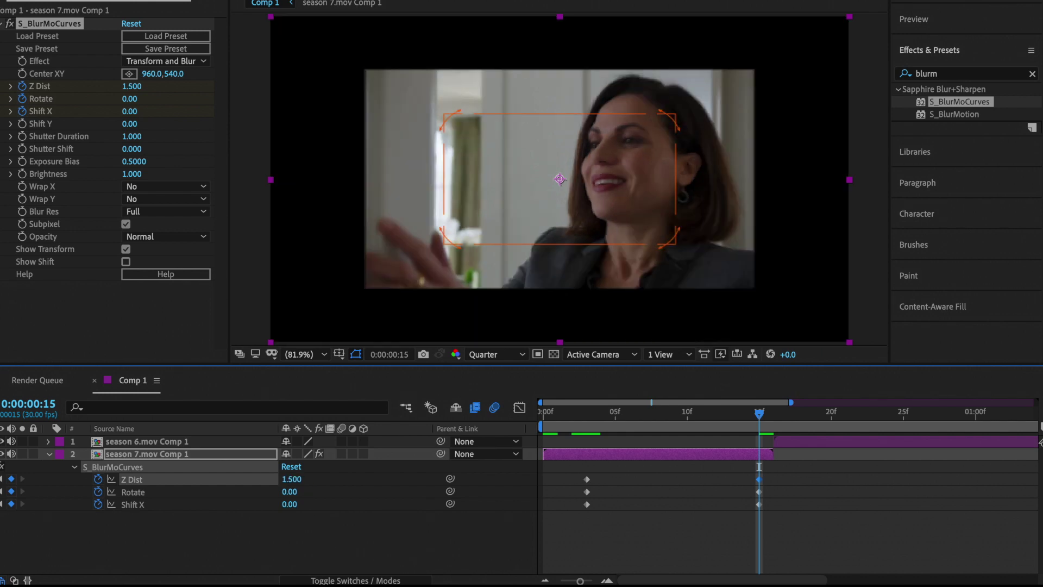
Step: Set Rotate to 18 and Shift X to 200 at the frame 15 keyframes
{"action": "left_click", "coordinate": [288, 492]}
{"action": "type", "text": "18"}
{"action": "key", "text": "Return"}
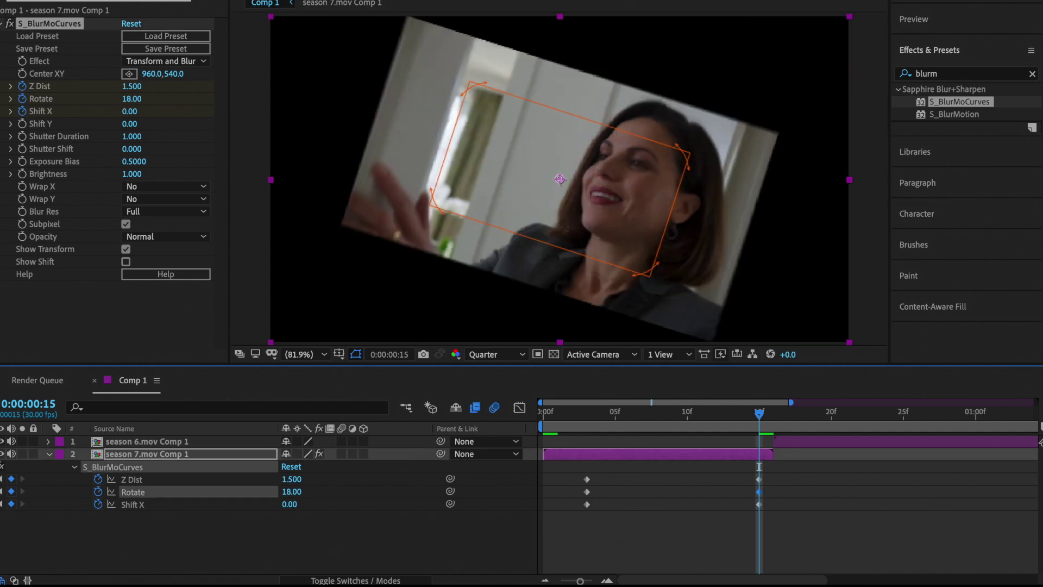
{"action": "left_click", "coordinate": [291, 504]}
{"action": "type", "text": "200"}
{"action": "key", "text": "Return"}
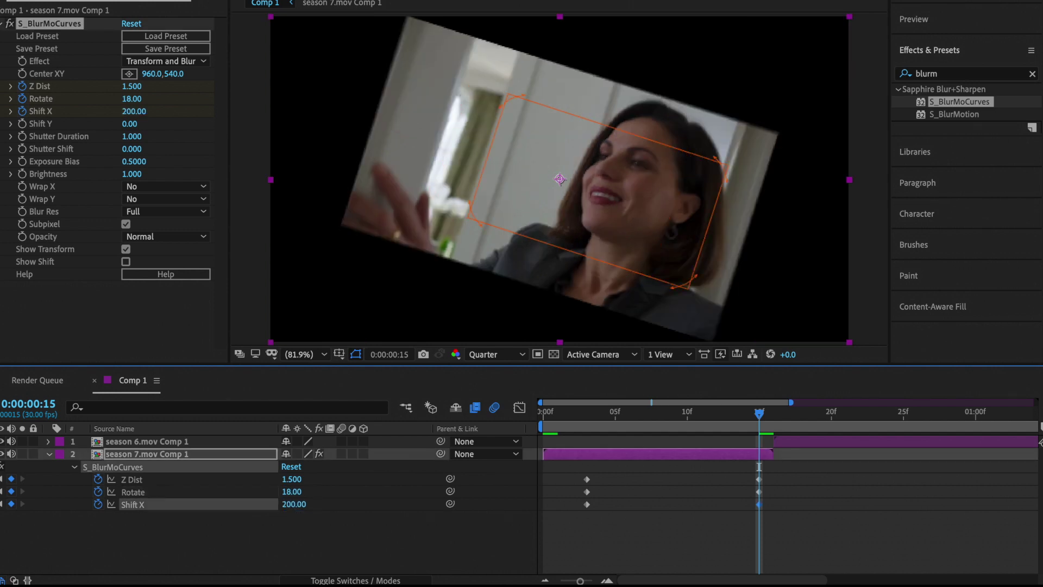
Step: Apply Easy Ease to all Z Dist, Rotate and Shift X keyframes
{"action": "left_click_drag", "start_coordinate": [788, 515], "coordinate": [554, 475]}
{"action": "key", "text": "F9"}
{"action": "left_click", "coordinate": [572, 484]}
Step: Reshape the Z Dist animation curve in the graph editor so the movement accelerates towards frame 15, and return to the layer bars
{"action": "left_click", "coordinate": [587, 480]}
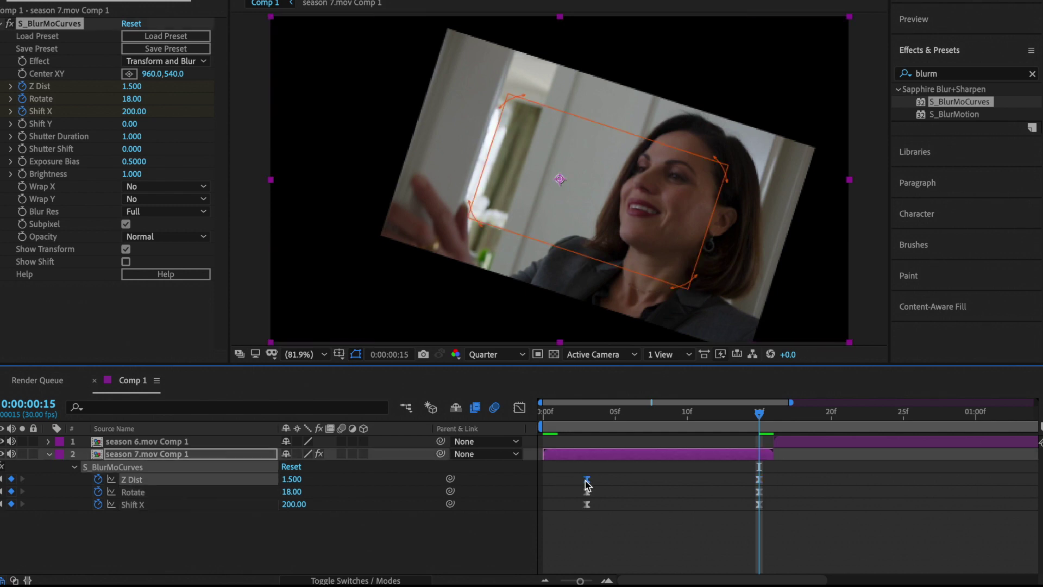
{"action": "left_click", "coordinate": [520, 407]}
{"action": "left_click_drag", "start_coordinate": [701, 444], "coordinate": [751, 561]}
{"action": "left_click_drag", "start_coordinate": [645, 516], "coordinate": [756, 552]}
{"action": "key", "text": "shift+F3"}
{"action": "left_click", "coordinate": [759, 491]}
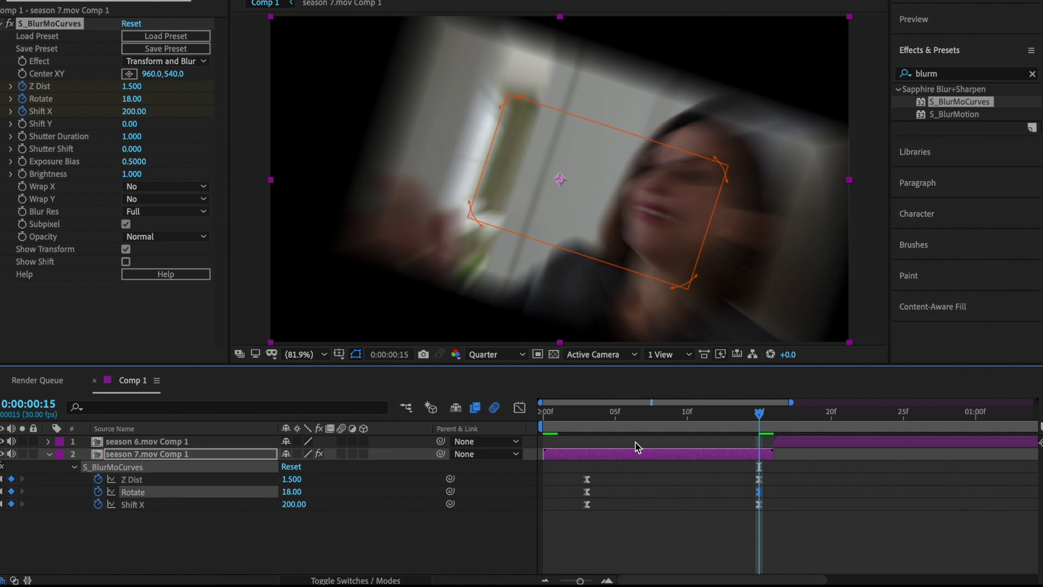
Step: Reshape the Rotate curve of the season 7 clip in the graph editor so the rotation accelerates sharply towards frame 15, and return to the layer bars
{"action": "key", "text": "shift+F3"}
{"action": "left_click_drag", "start_coordinate": [702, 444], "coordinate": [753, 545]}
{"action": "left_click_drag", "start_coordinate": [644, 523], "coordinate": [737, 520]}
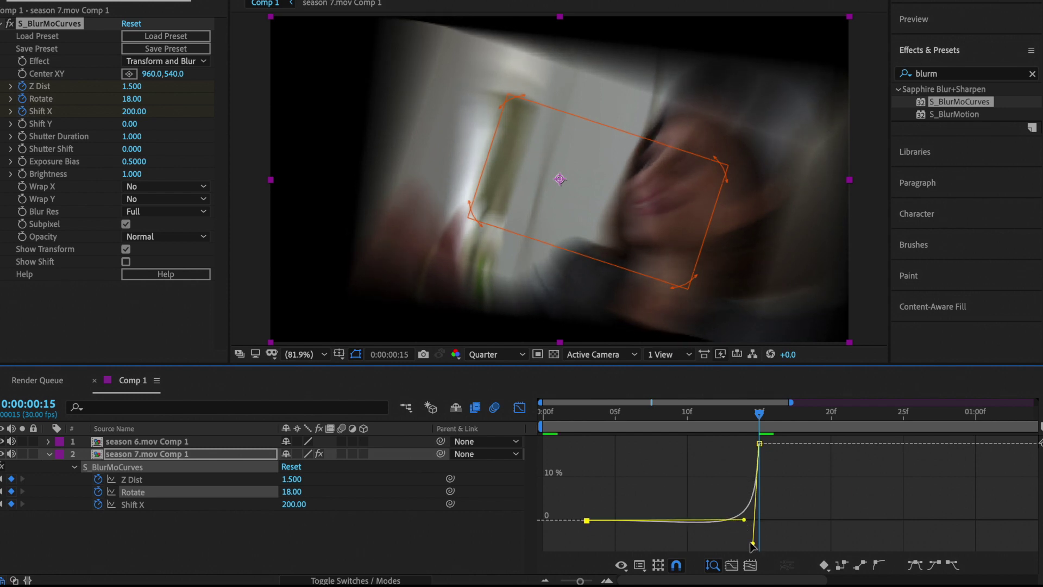
{"action": "left_click", "coordinate": [519, 408]}
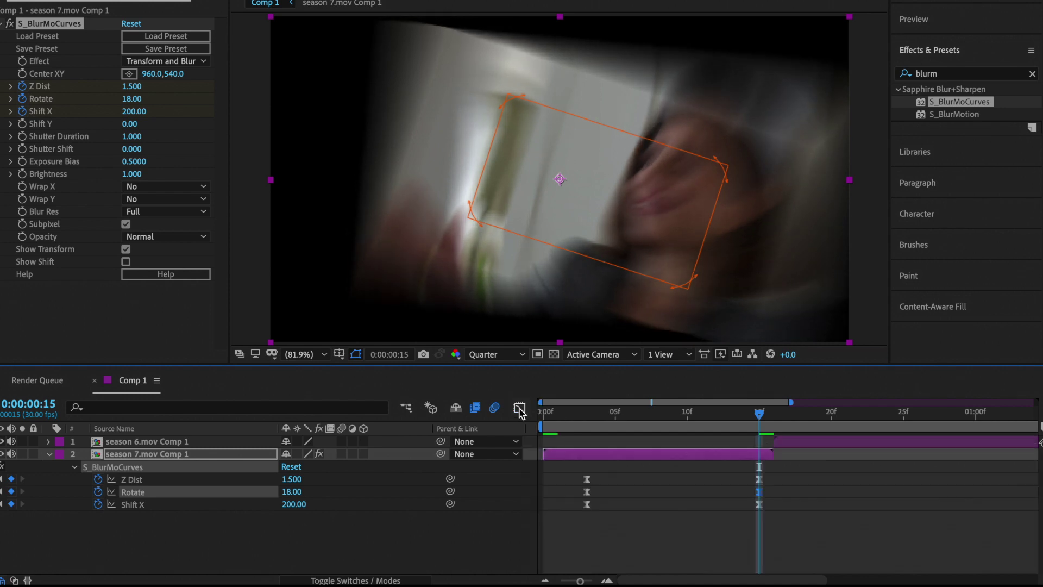
Step: Reshape the season 7 clip's Shift X curve so the shift accelerates sharply towards frame 15, and close the graph editor
{"action": "left_click", "coordinate": [587, 504]}
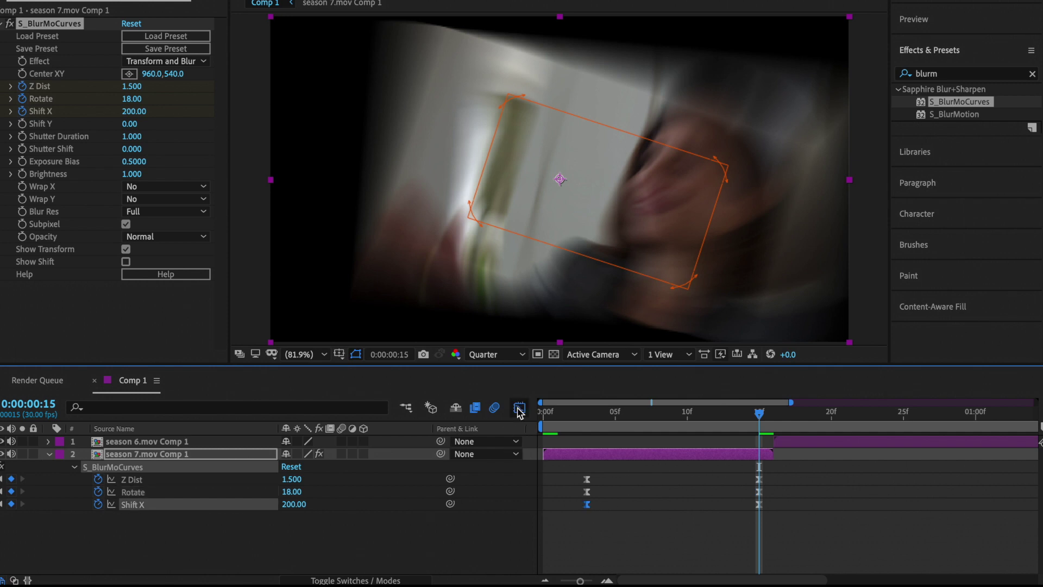
{"action": "left_click", "coordinate": [519, 407]}
{"action": "left_click_drag", "start_coordinate": [701, 444], "coordinate": [747, 553]}
{"action": "left_click_drag", "start_coordinate": [642, 522], "coordinate": [732, 518]}
{"action": "left_click", "coordinate": [520, 408]}
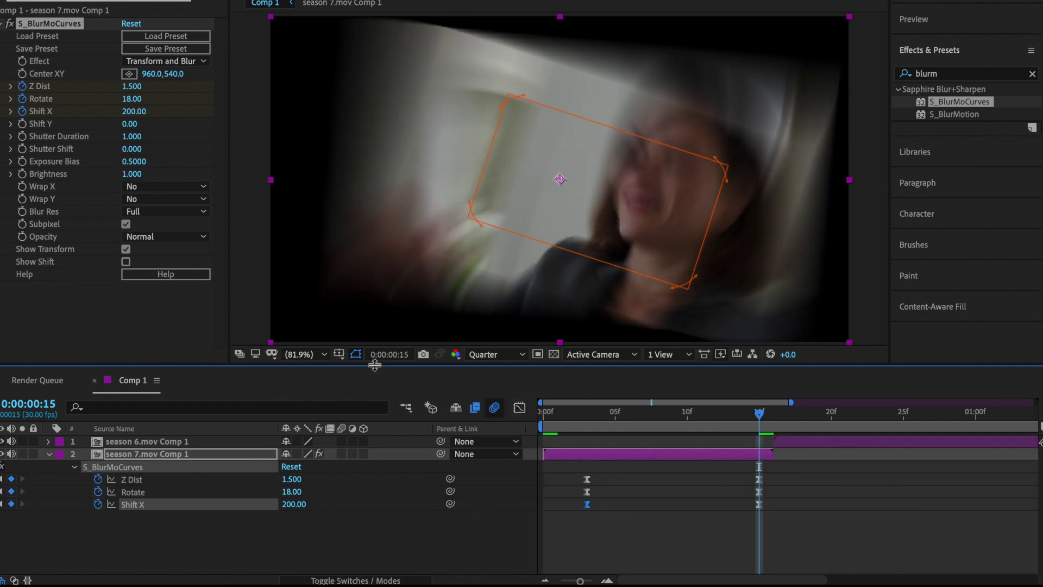
Step: Set Wrap X and Wrap Y to Reflect on the season 7 clip's blur effect and preview the clip from the start
{"action": "left_click", "coordinate": [181, 212]}
{"action": "left_click", "coordinate": [178, 204]}
{"action": "left_click", "coordinate": [178, 204]}
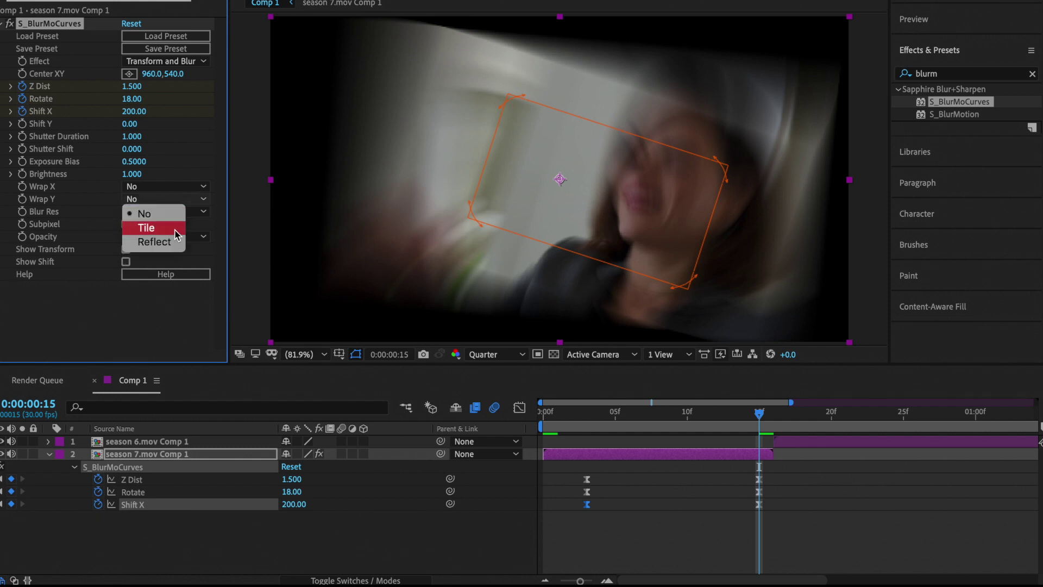
{"action": "left_click", "coordinate": [180, 242]}
{"action": "left_click", "coordinate": [179, 187]}
{"action": "left_click", "coordinate": [181, 229]}
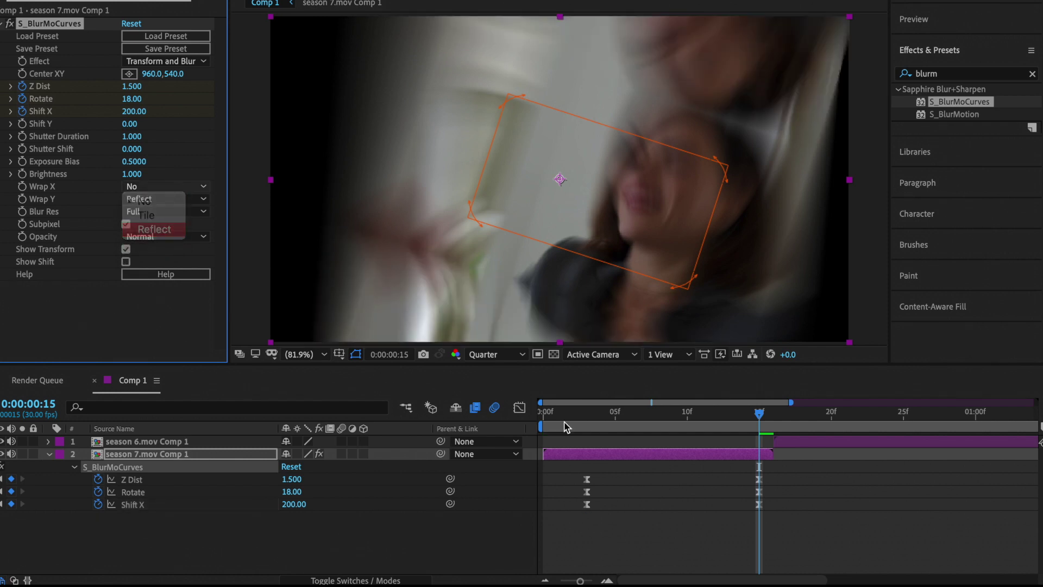
{"action": "left_click", "coordinate": [541, 414]}
{"action": "key", "text": "space"}
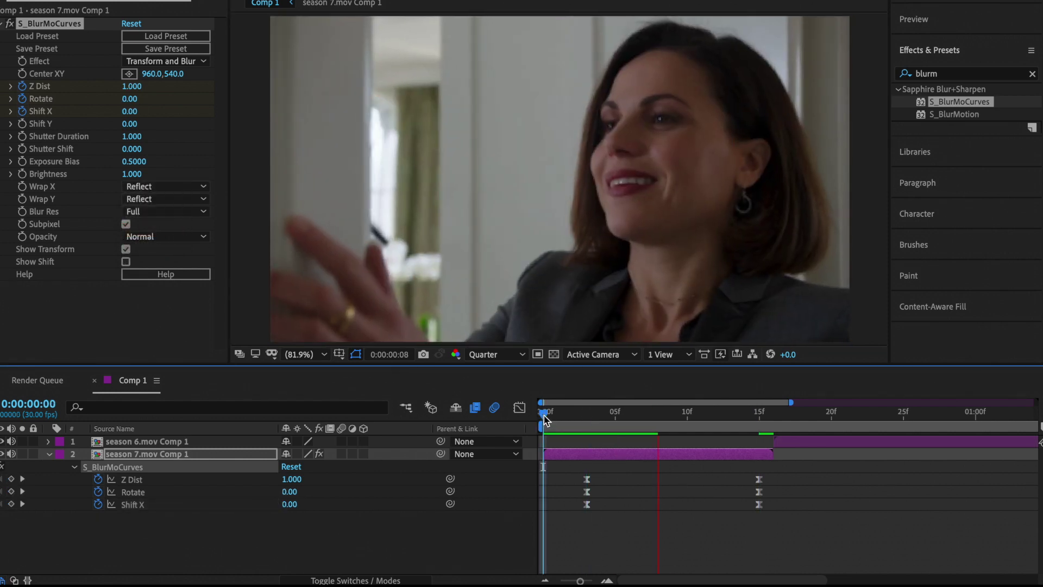
Step: At frame 15, move the season 7 effect's Center XY to about 1690.9, 962.7 and preview the movement from the start
{"action": "left_click_drag", "start_coordinate": [544, 419], "coordinate": [759, 432]}
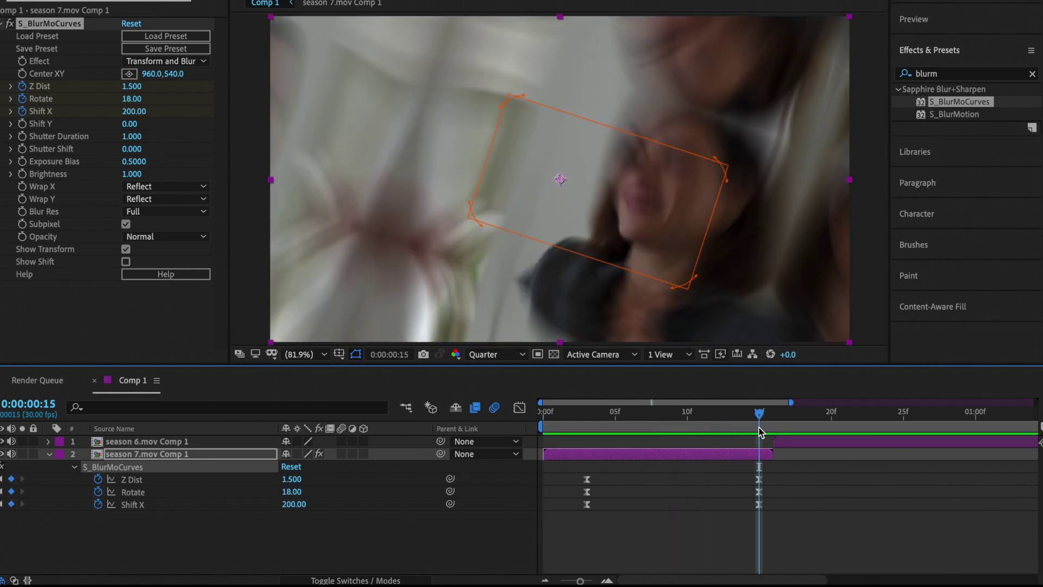
{"action": "left_click", "coordinate": [129, 74]}
{"action": "left_click", "coordinate": [781, 307]}
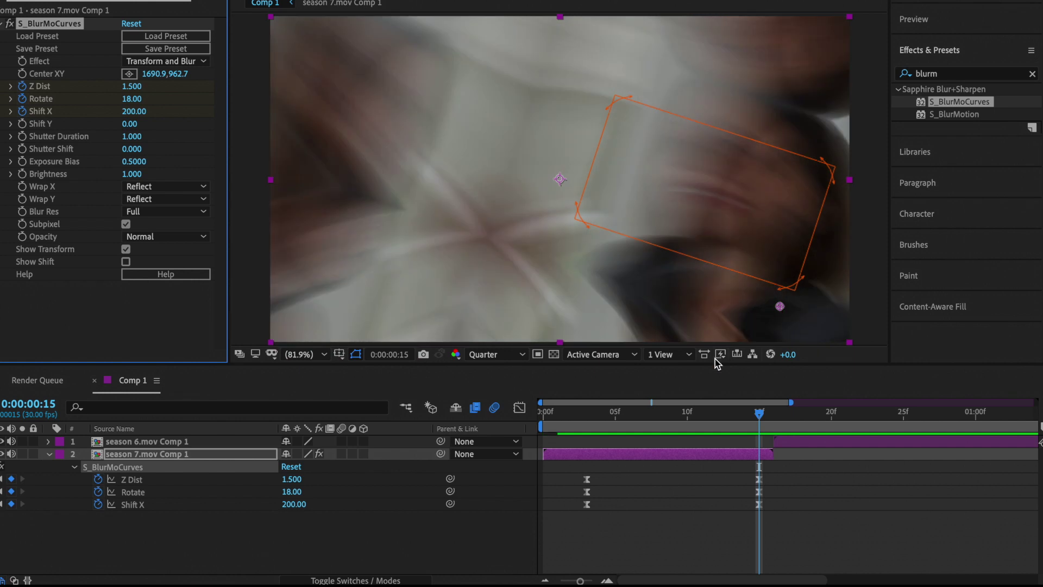
{"action": "left_click", "coordinate": [544, 421]}
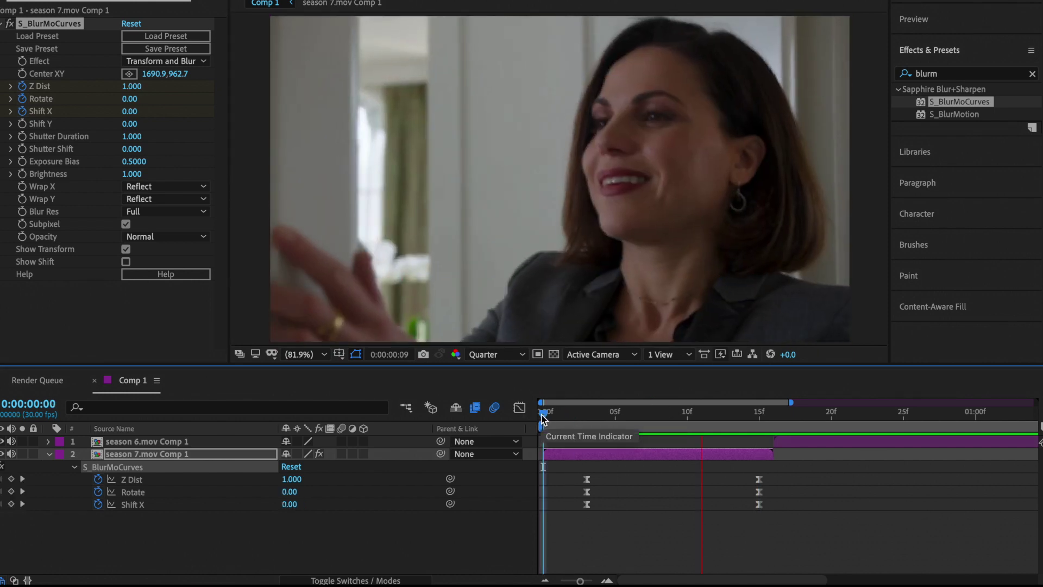
Step: Apply S_BlurMoCurves to the season 6 clip at frame 16, start keyframes for Z Dist, Rotate and Shift X, and reveal them in the timeline
{"action": "left_click_drag", "start_coordinate": [544, 421], "coordinate": [771, 429]}
{"action": "left_click_drag", "start_coordinate": [955, 103], "coordinate": [809, 449]}
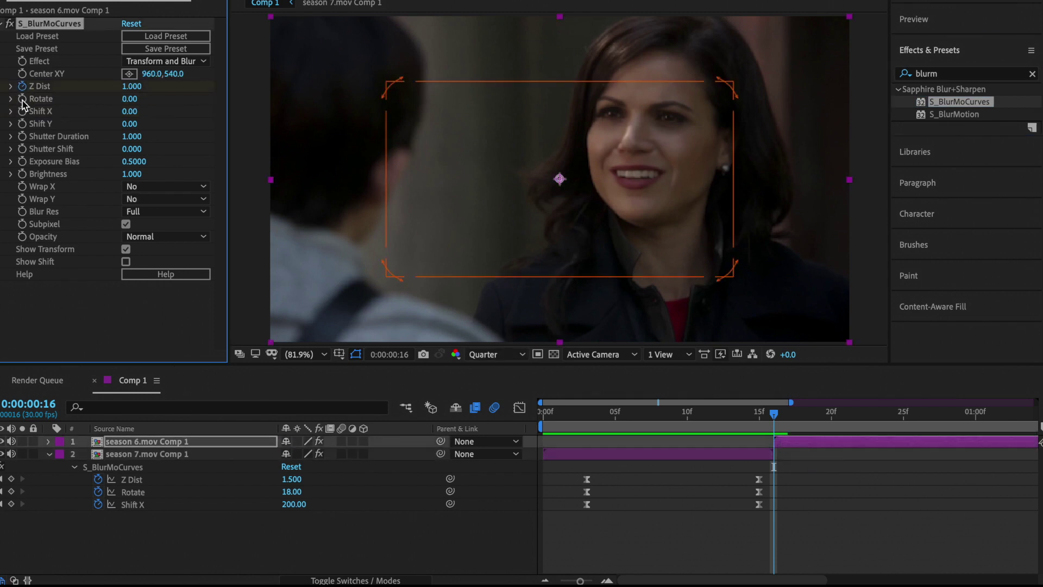
{"action": "key", "text": "u"}
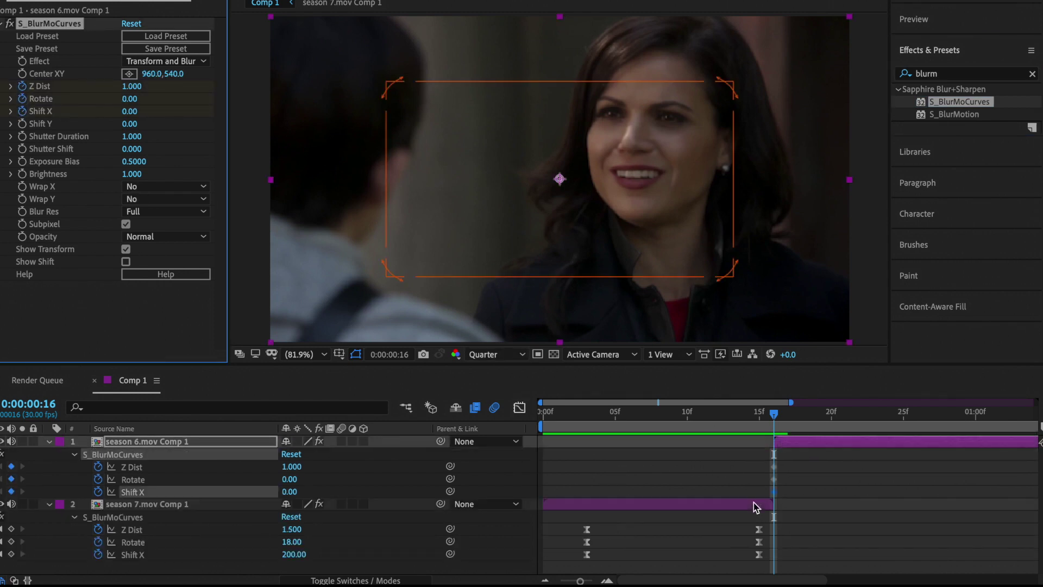
Step: Add Z Dist, Rotate and Shift X keyframes to the season 6 clip at 0:00:01:00, keeping their default values
{"action": "left_click", "coordinate": [946, 431]}
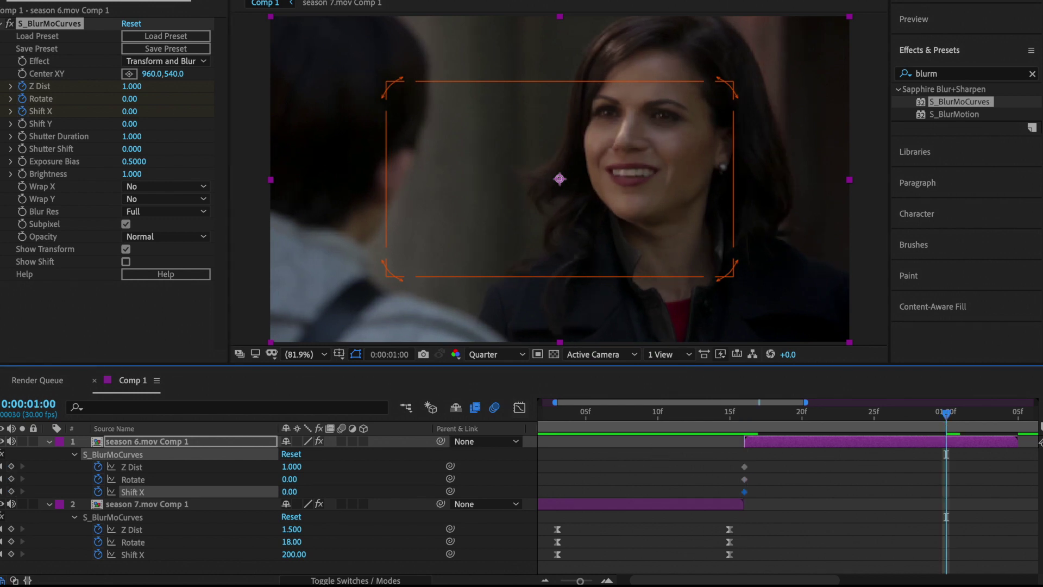
{"action": "left_click", "coordinate": [11, 479]}
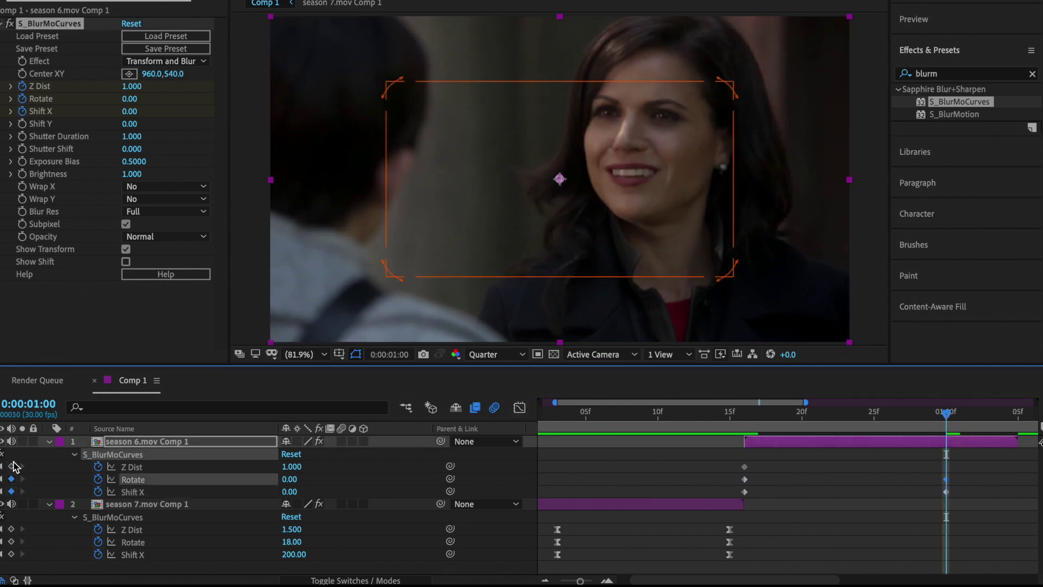
{"action": "left_click", "coordinate": [11, 466]}
Step: At the season 6 clip's frame 16 keyframes, set Z Dist to 0.5, Rotate to -18 and Shift X to -200
{"action": "key", "text": "j"}
{"action": "left_click", "coordinate": [289, 467]}
{"action": "type", "text": ".5"}
{"action": "key", "text": "Return"}
{"action": "left_click", "coordinate": [289, 479]}
{"action": "type", "text": "-18"}
{"action": "key", "text": "Return"}
{"action": "left_click", "coordinate": [290, 492]}
{"action": "type", "text": "-200"}
{"action": "key", "text": "Return"}
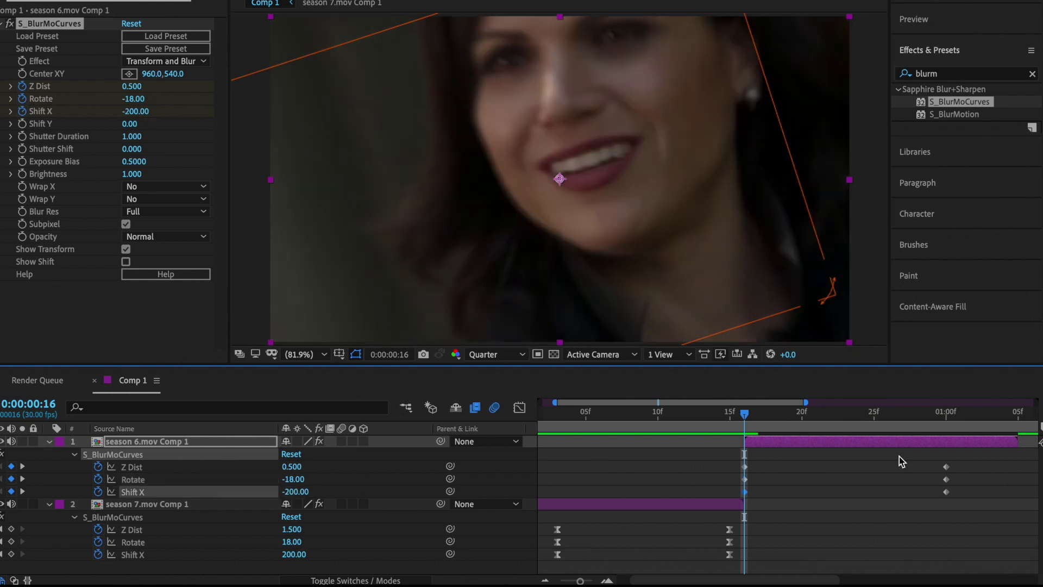
Step: Apply Easy Ease to all Z Dist, Rotate and Shift X keyframes of the season 6 clip
{"action": "left_click_drag", "start_coordinate": [965, 495], "coordinate": [713, 461]}
{"action": "key", "text": "F9"}
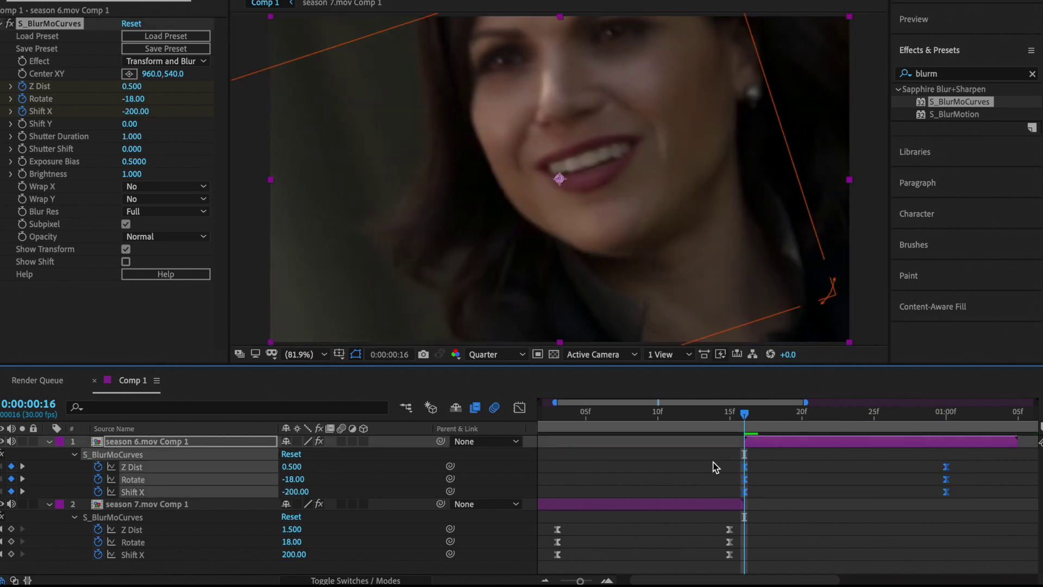
{"action": "left_click", "coordinate": [714, 462]}
Step: Reshape the season 6 clip's Z Dist curve so it rises steeply from frame 16 and settles smoothly, and return to the layer bars
{"action": "left_click", "coordinate": [743, 468]}
{"action": "left_click", "coordinate": [519, 408]}
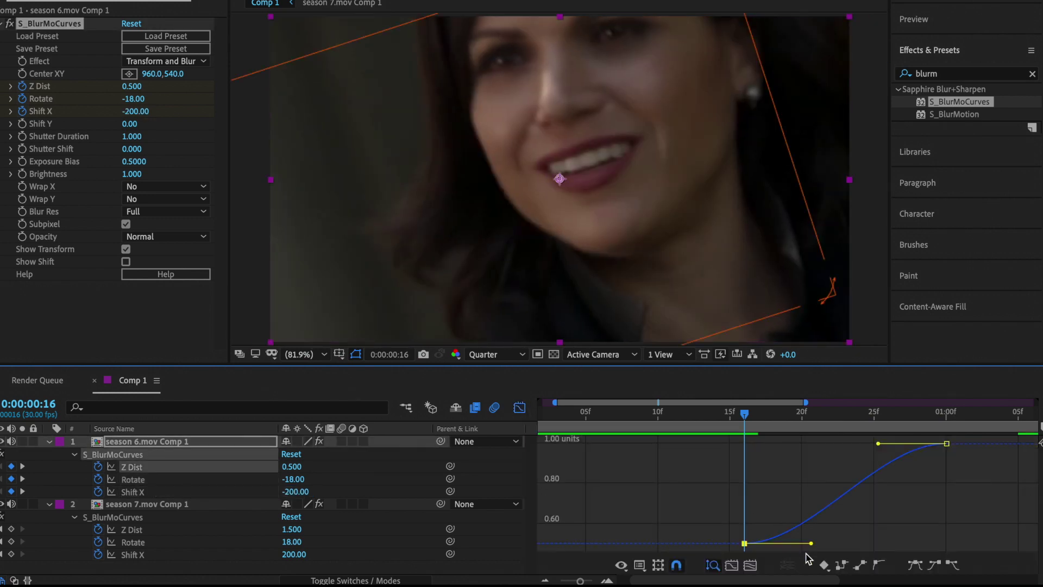
{"action": "left_click_drag", "start_coordinate": [811, 544], "coordinate": [748, 462]}
{"action": "left_click_drag", "start_coordinate": [878, 443], "coordinate": [802, 445]}
{"action": "left_click", "coordinate": [520, 408]}
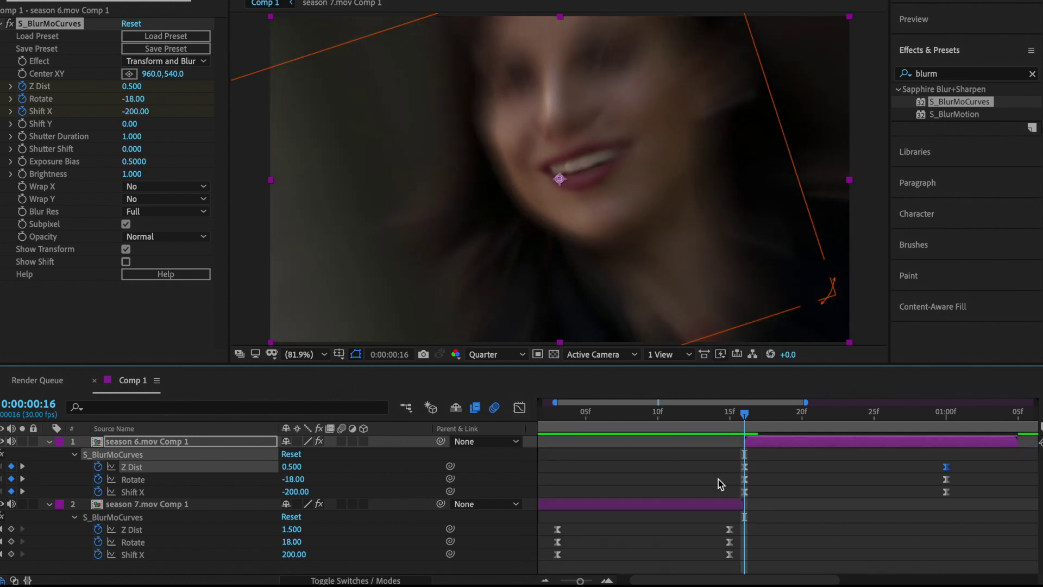
Step: Reshape the season 6 clip's Rotate curve to start fast at frame 16 and ease out gradually, and leave the graph editor
{"action": "left_click", "coordinate": [744, 480]}
{"action": "left_click", "coordinate": [519, 408]}
{"action": "left_click_drag", "start_coordinate": [811, 544], "coordinate": [749, 478]}
{"action": "left_click_drag", "start_coordinate": [878, 444], "coordinate": [799, 446]}
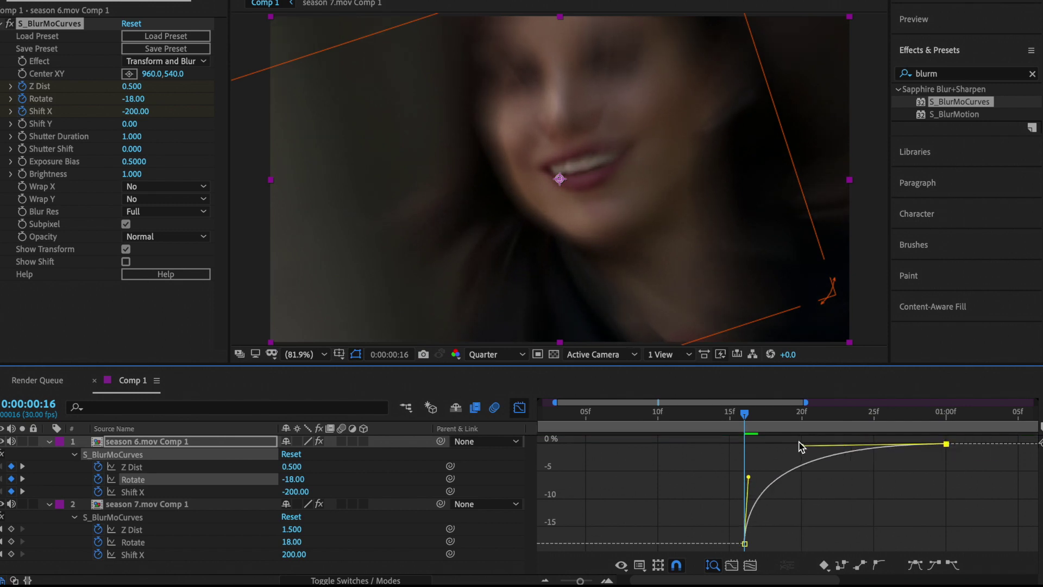
{"action": "key", "text": "shift+F3"}
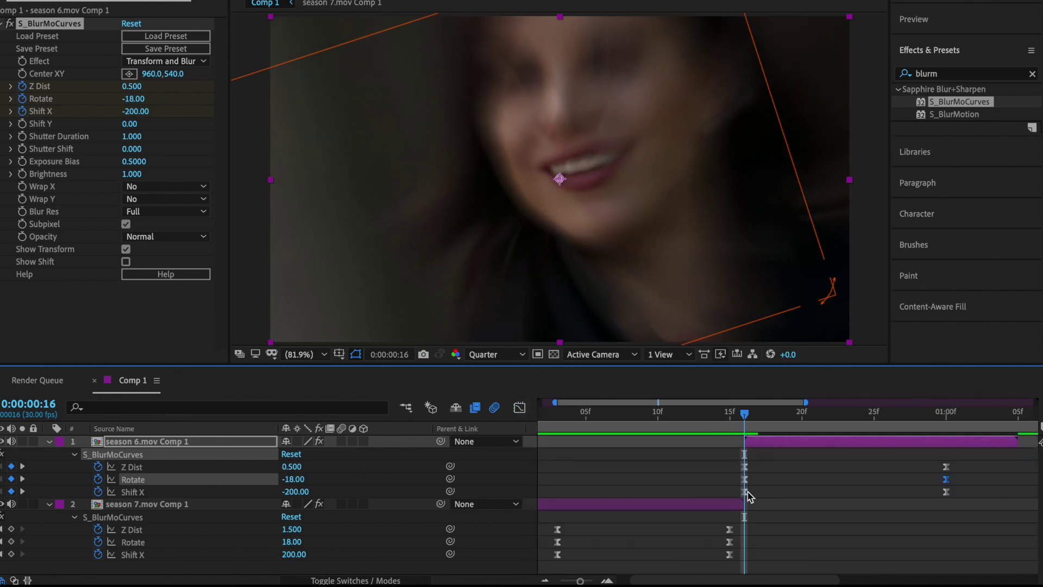
Step: Reshape the season 6 clip's Shift X curve to start fast at frame 16 and flatten gradually, and leave the graph editor
{"action": "left_click", "coordinate": [747, 493]}
{"action": "left_click", "coordinate": [520, 408]}
{"action": "left_click_drag", "start_coordinate": [811, 543], "coordinate": [748, 471]}
{"action": "left_click_drag", "start_coordinate": [880, 447], "coordinate": [792, 449]}
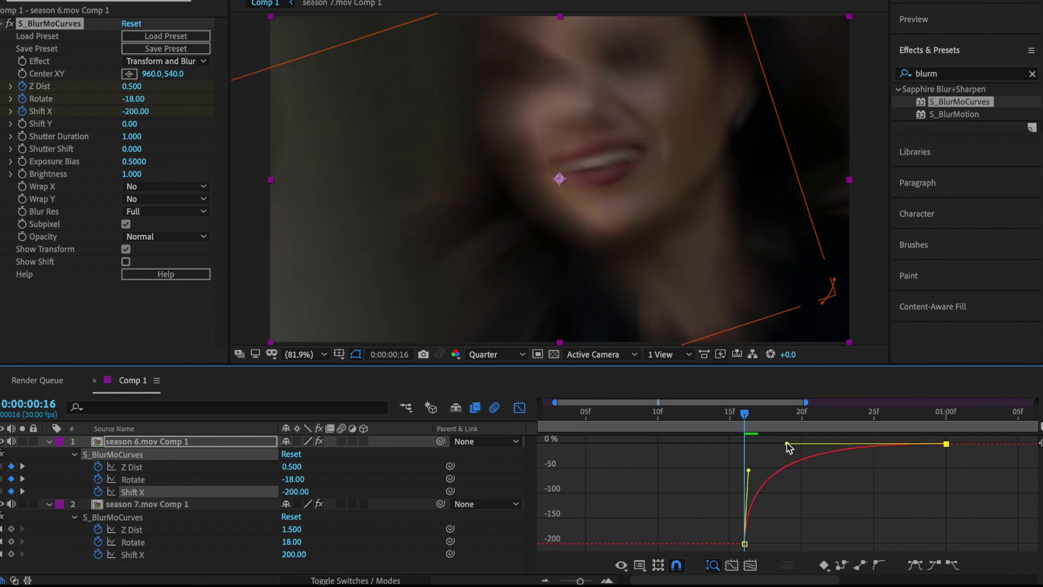
{"action": "left_click", "coordinate": [519, 408]}
Step: Set Wrap Y and Wrap X to Reflect on the season 6 clip's blur effect
{"action": "left_click", "coordinate": [163, 199]}
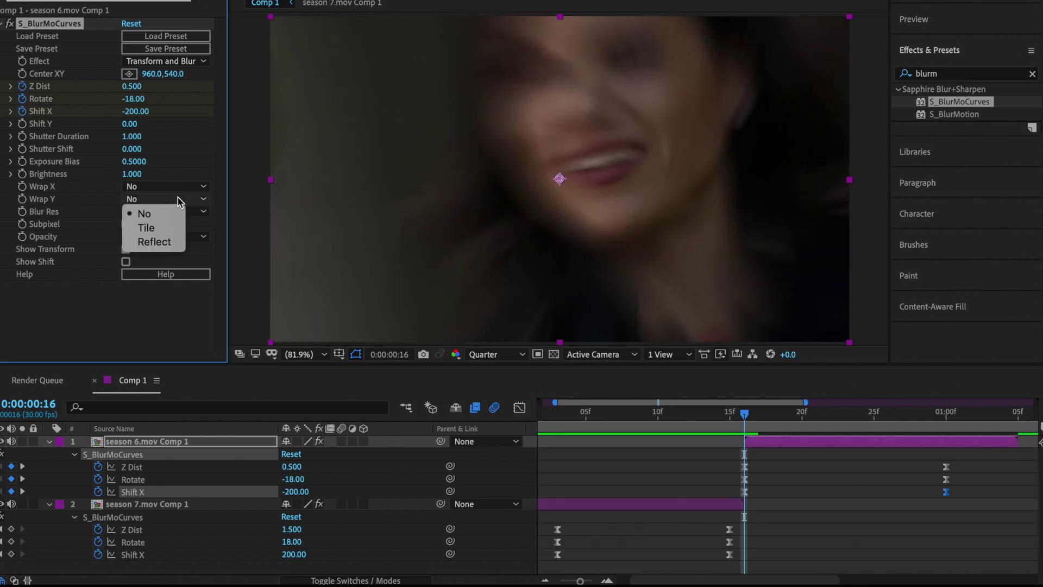
{"action": "left_click", "coordinate": [154, 241]}
{"action": "left_click", "coordinate": [163, 187]}
{"action": "left_click", "coordinate": [178, 234]}
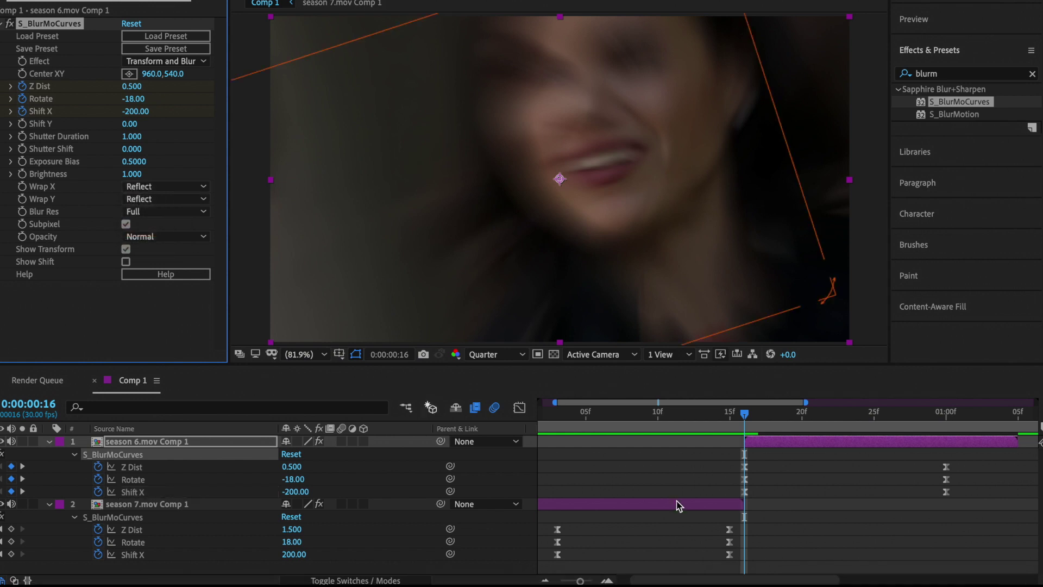
Step: Check the season 7 effect's centre and set the horizontal Center XY value of the season 6 effect to 1690 to match
{"action": "left_click_drag", "start_coordinate": [743, 426], "coordinate": [729, 427]}
{"action": "left_click", "coordinate": [724, 508]}
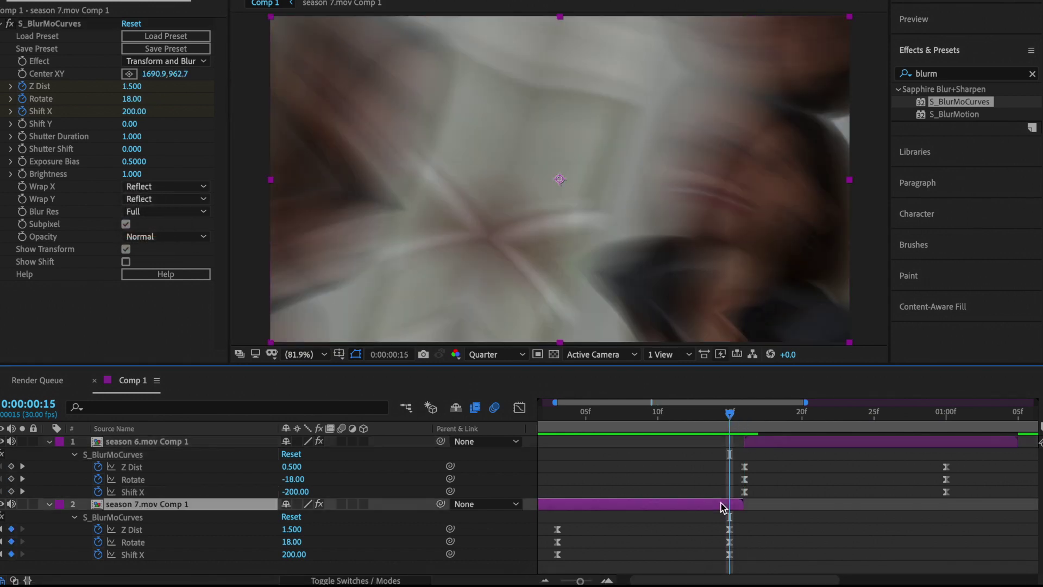
{"action": "left_click", "coordinate": [743, 426]}
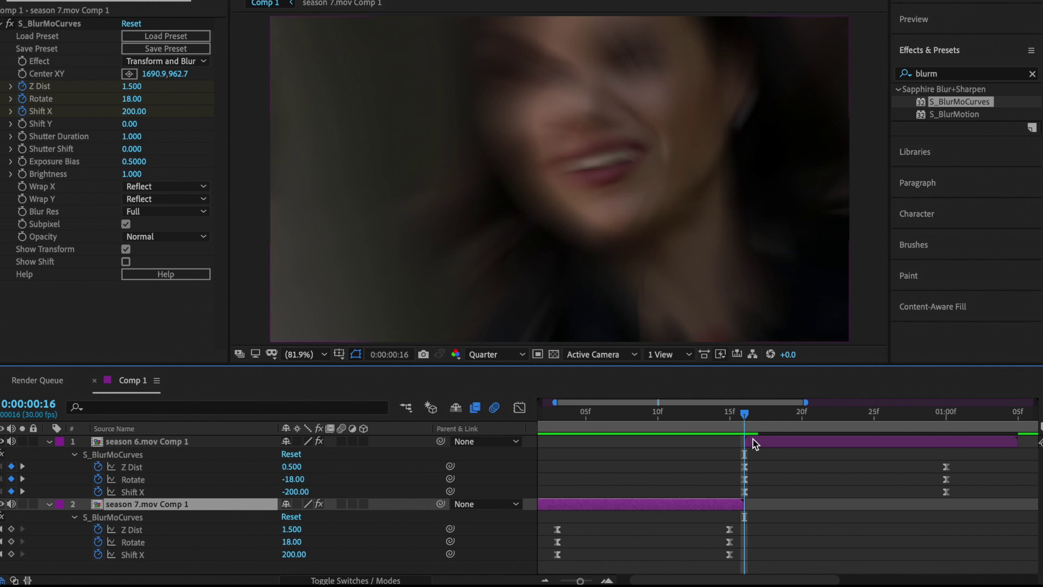
{"action": "left_click", "coordinate": [755, 443]}
{"action": "left_click", "coordinate": [151, 76]}
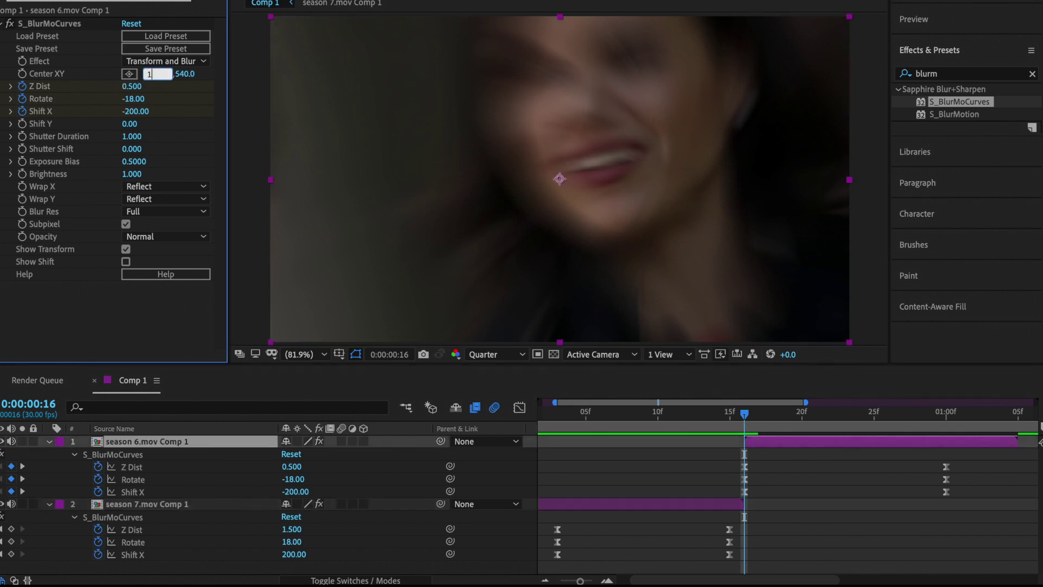
{"action": "type", "text": "1690"}
{"action": "key", "text": "Return"}
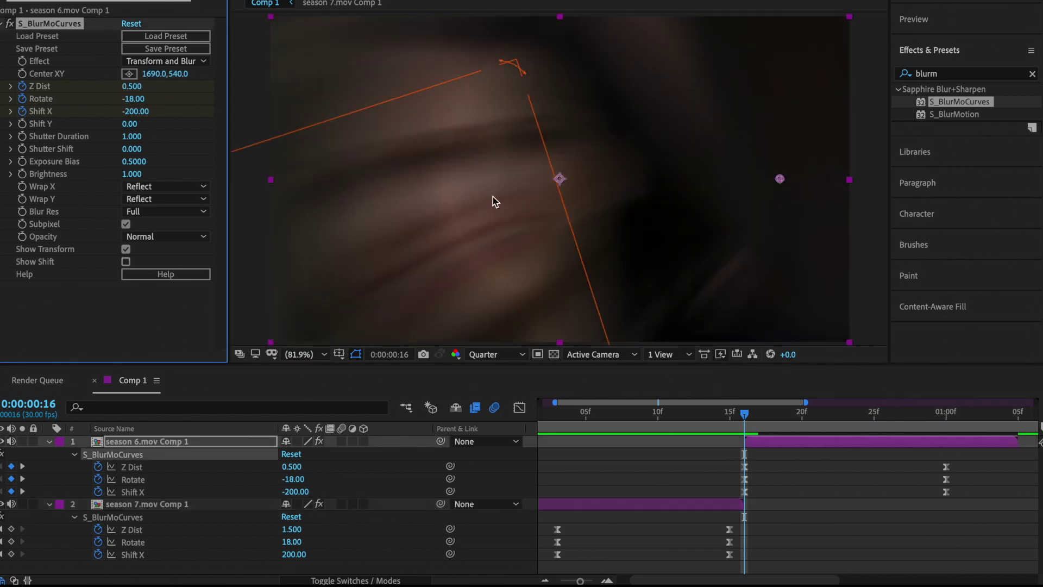
Step: Check the season 7 centre again and set the season 6 effect's vertical Center XY value to 962
{"action": "left_click", "coordinate": [730, 412]}
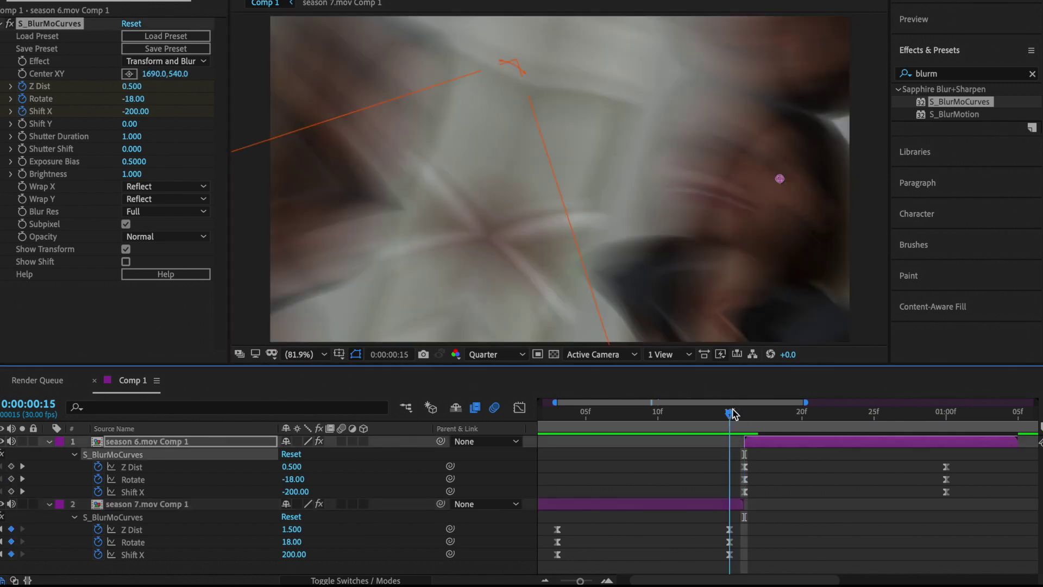
{"action": "left_click", "coordinate": [714, 505]}
{"action": "left_click", "coordinate": [760, 445]}
{"action": "left_click", "coordinate": [756, 424]}
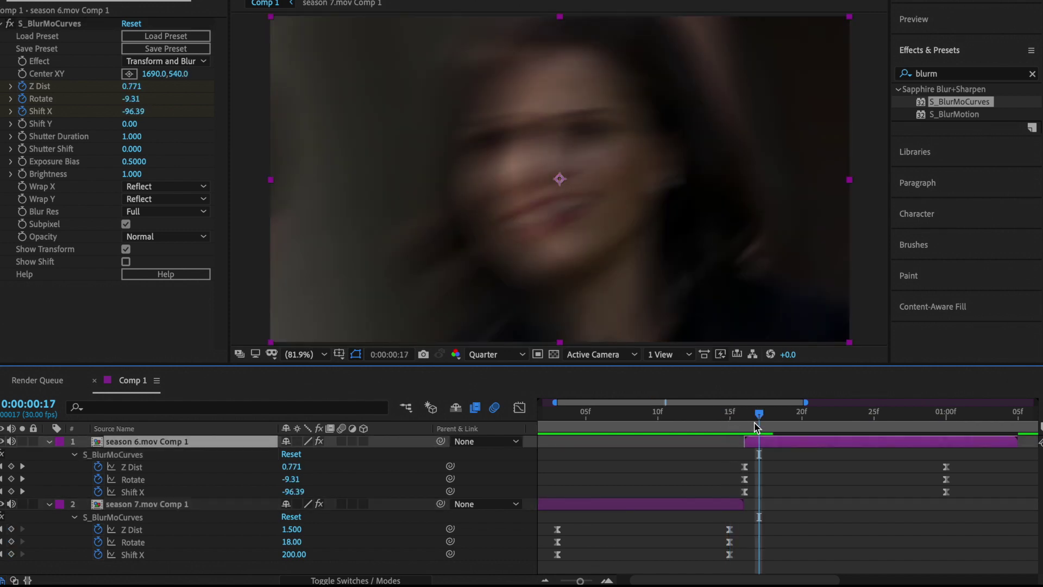
{"action": "left_click", "coordinate": [180, 74]}
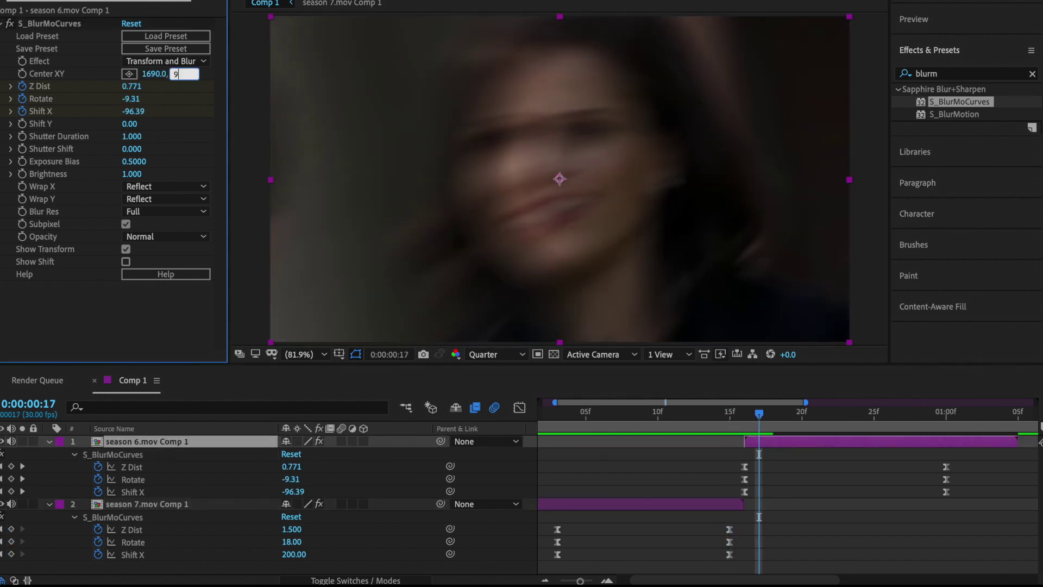
{"action": "type", "text": "962"}
{"action": "key", "text": "Return"}
Step: Play back the transition from the start, return to frame 15, and collapse the properties of both clips
{"action": "left_click_drag", "start_coordinate": [588, 425], "coordinate": [452, 425]}
{"action": "key", "text": "space"}
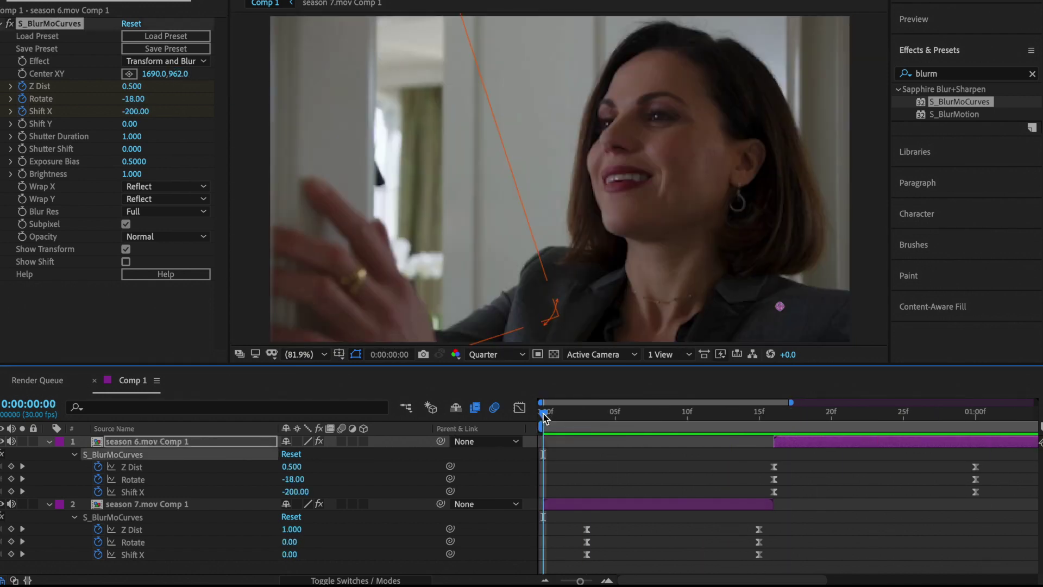
{"action": "left_click_drag", "start_coordinate": [545, 417], "coordinate": [760, 423]}
{"action": "left_click", "coordinate": [45, 503]}
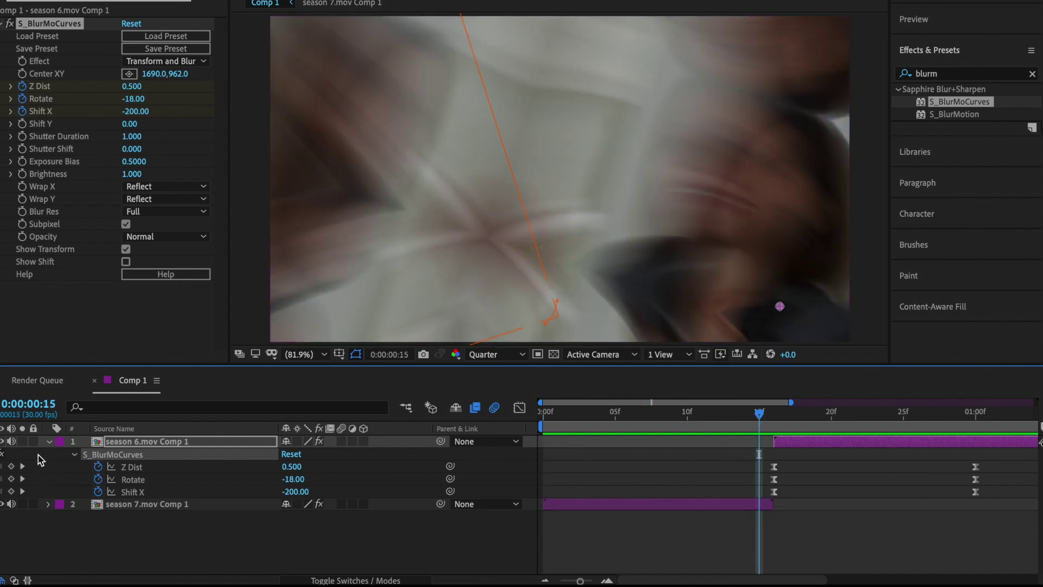
{"action": "left_click", "coordinate": [47, 441]}
Step: Keyframe the season 6 clip's opacity from 38% at frame 16 to 100% at frame 20
{"action": "left_click", "coordinate": [774, 415]}
{"action": "left_click", "coordinate": [780, 441]}
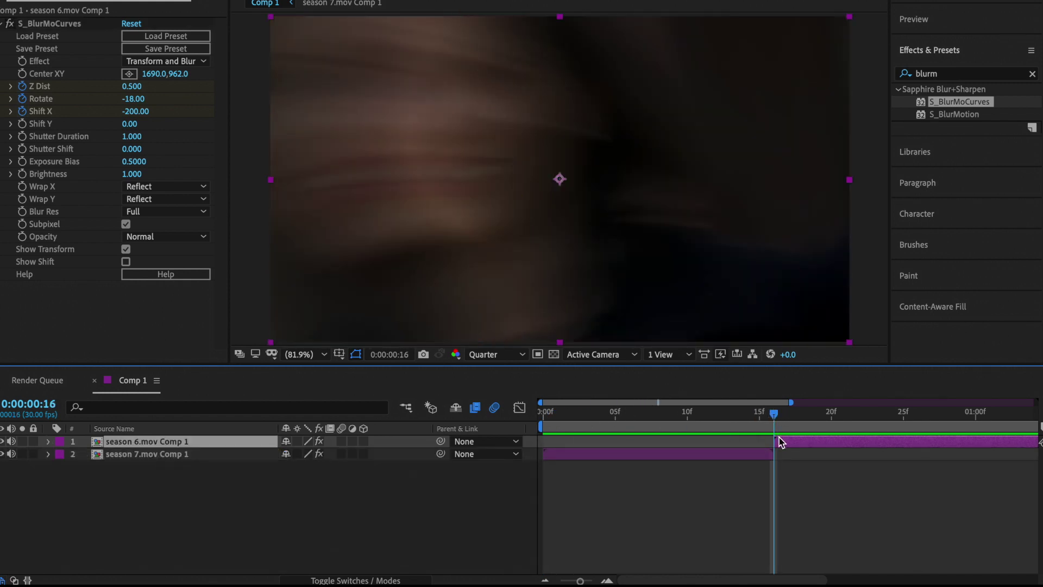
{"action": "key", "text": "t"}
{"action": "left_click", "coordinate": [85, 453]}
{"action": "left_click_drag", "start_coordinate": [776, 421], "coordinate": [827, 421]}
{"action": "left_click", "coordinate": [12, 455]}
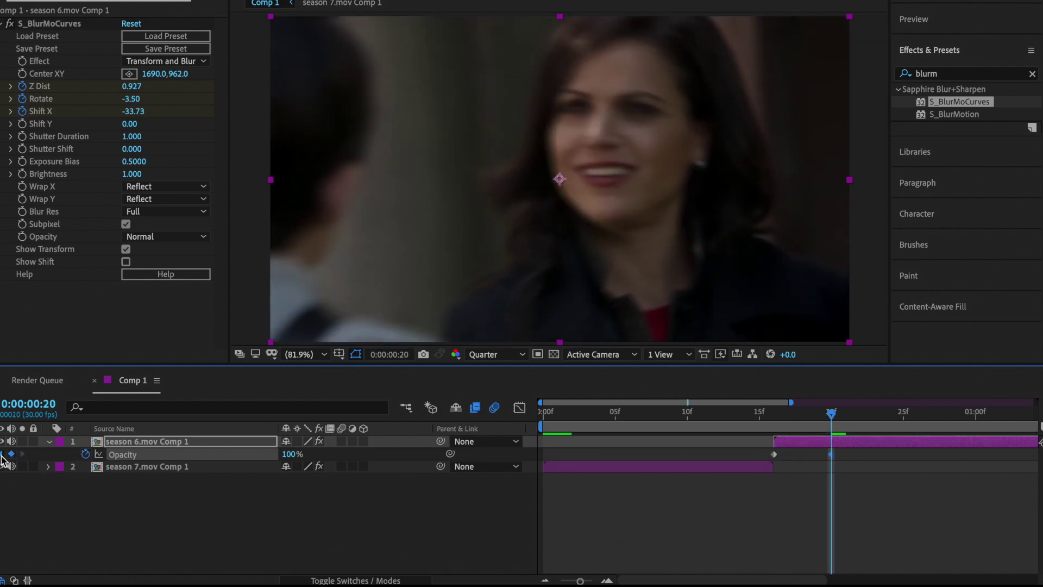
{"action": "left_click", "coordinate": [2, 454]}
{"action": "left_click_drag", "start_coordinate": [291, 455], "coordinate": [254, 450]}
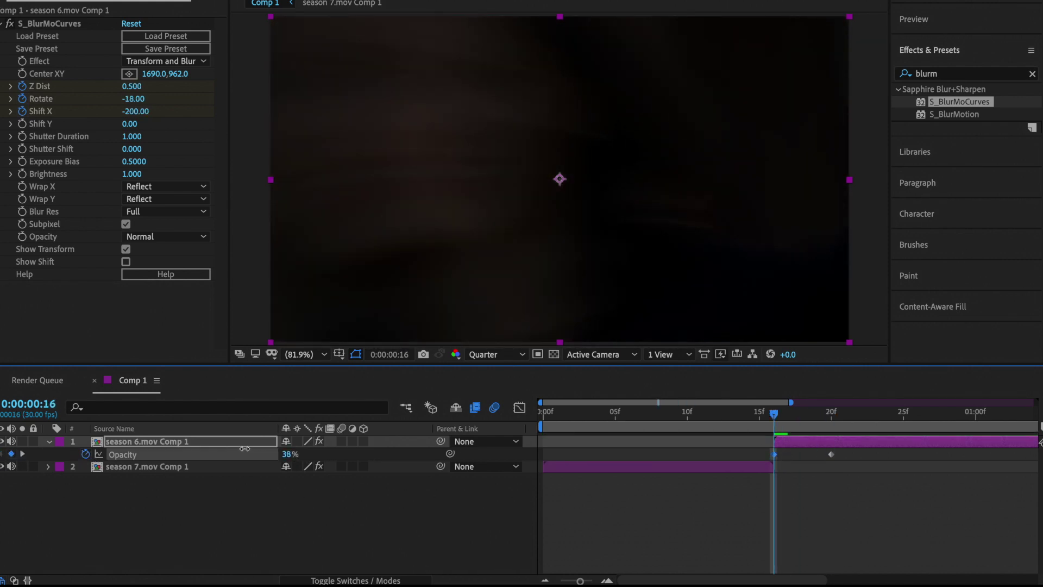
Step: Keyframe the season 7 clip's opacity from 100% at frame 8 to 40% at frame 15, and play back from the start
{"action": "left_click", "coordinate": [759, 414]}
{"action": "left_click", "coordinate": [758, 468]}
{"action": "key", "text": "t"}
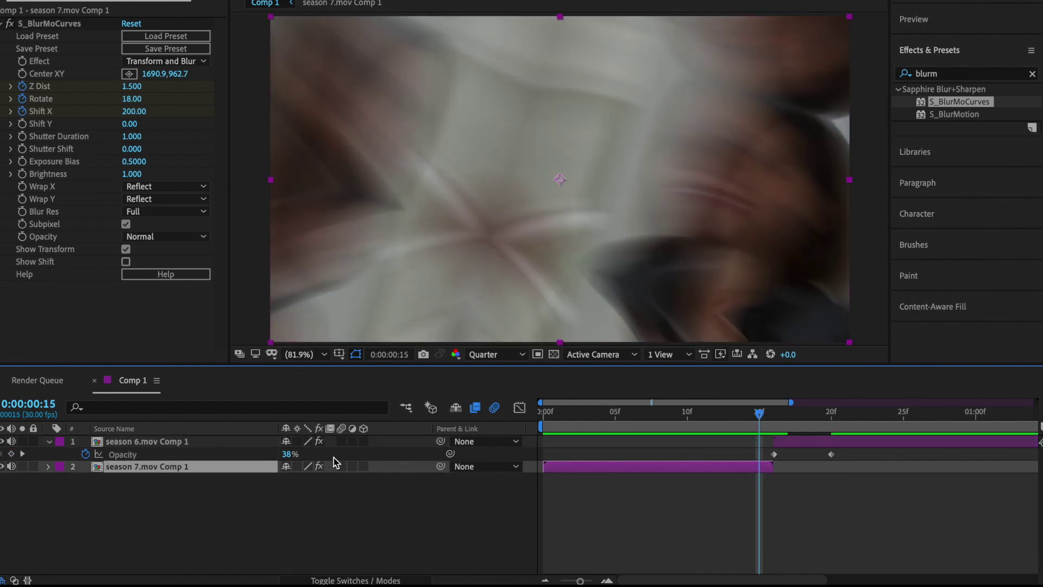
{"action": "left_click", "coordinate": [86, 479]}
{"action": "left_click", "coordinate": [658, 414]}
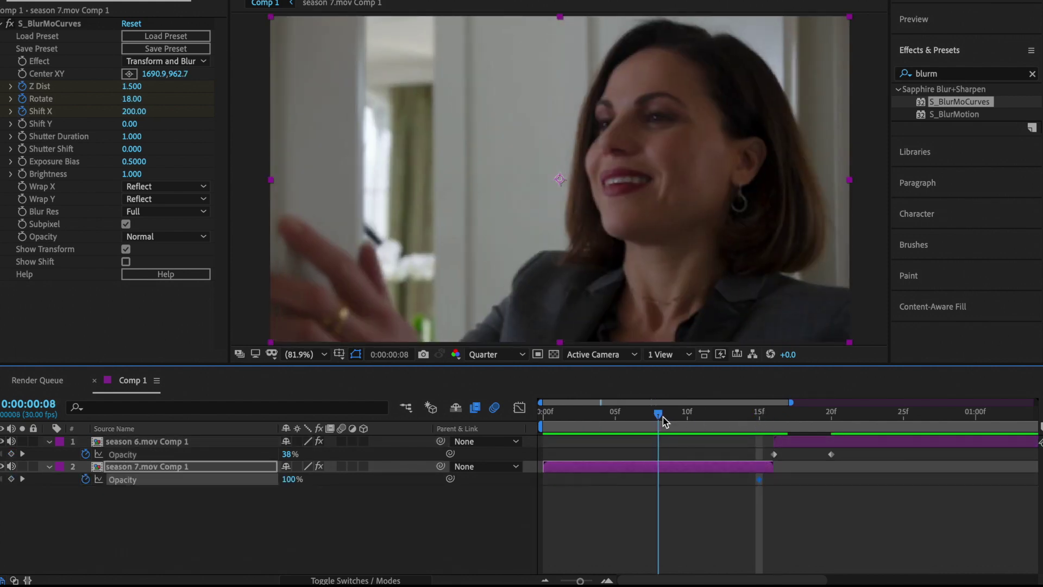
{"action": "left_click", "coordinate": [21, 479]}
{"action": "left_click", "coordinate": [293, 481]}
{"action": "type", "text": "38"}
{"action": "key", "text": "Return"}
{"action": "left_click_drag", "start_coordinate": [602, 417], "coordinate": [530, 424]}
{"action": "key", "text": "space"}
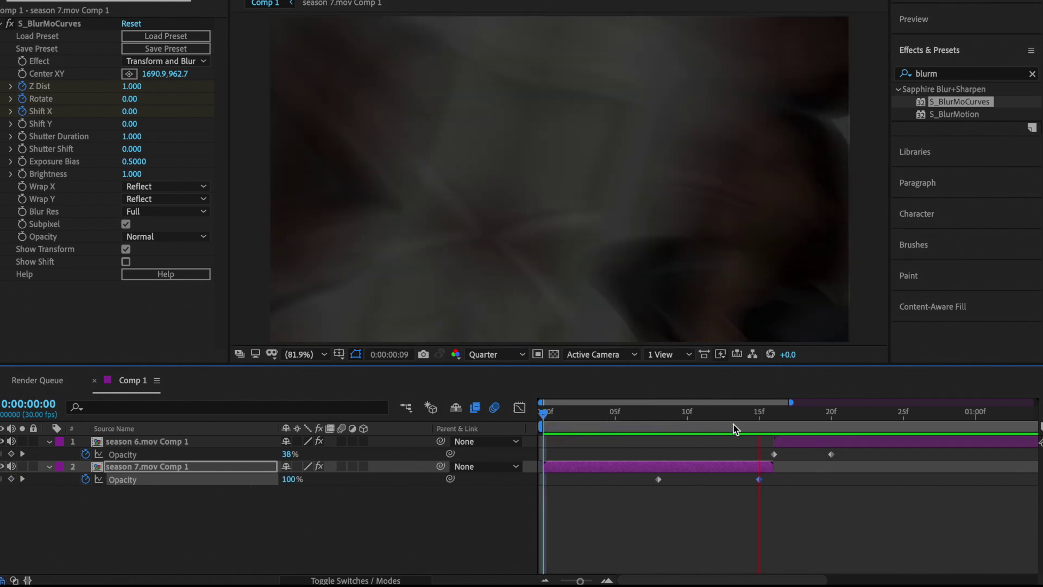
Step: Find the Brightness & Contrast effect and apply it to the season 6 clip at frame 16
{"action": "left_click", "coordinate": [776, 421]}
{"action": "left_click", "coordinate": [961, 76]}
{"action": "type", "text": "brig"}
{"action": "left_click_drag", "start_coordinate": [964, 178], "coordinate": [771, 450]}
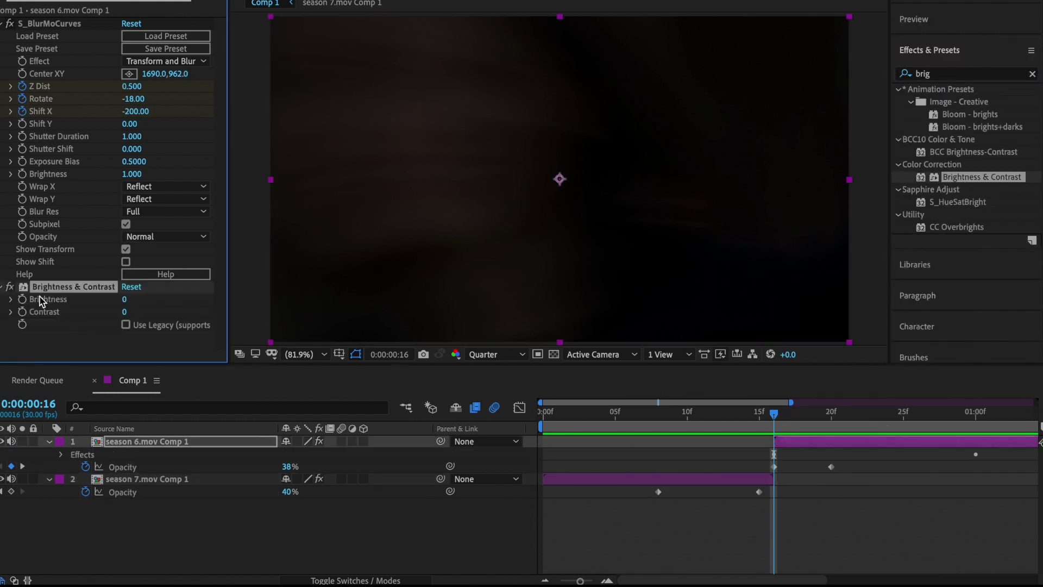
Step: Keyframe the season 6 clip's Brightness from 100 at frame 16 to 0 at 0:00:01:00
{"action": "key", "text": "u"}
{"action": "left_click", "coordinate": [972, 416]}
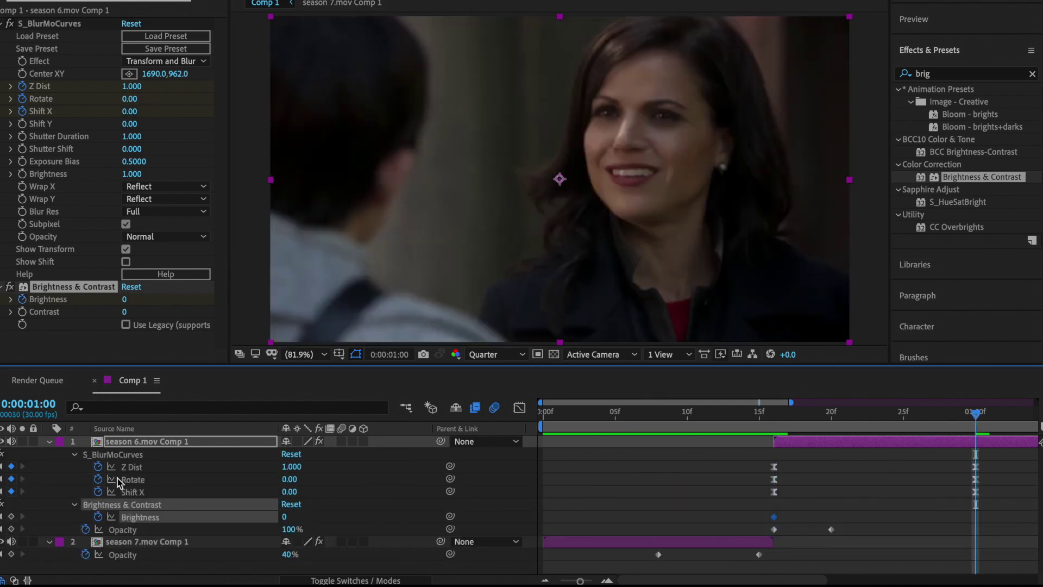
{"action": "left_click", "coordinate": [3, 517]}
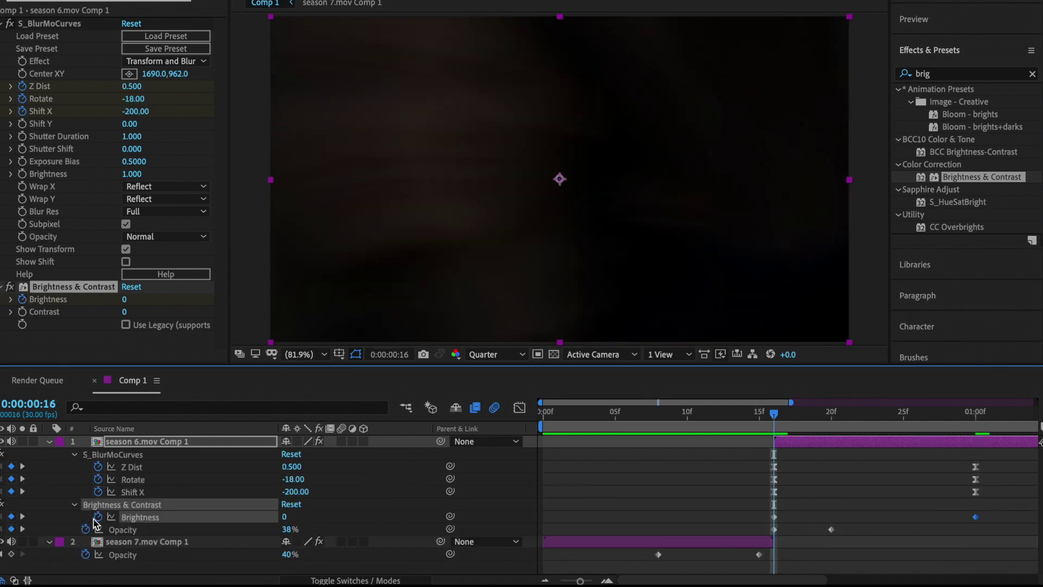
{"action": "key", "text": "Return"}
{"action": "left_click", "coordinate": [288, 520]}
{"action": "key", "text": "Return"}
Step: Play back the transition from the start to check the opacity and brightness fade
{"action": "left_click_drag", "start_coordinate": [674, 420], "coordinate": [514, 421]}
{"action": "key", "text": "space"}
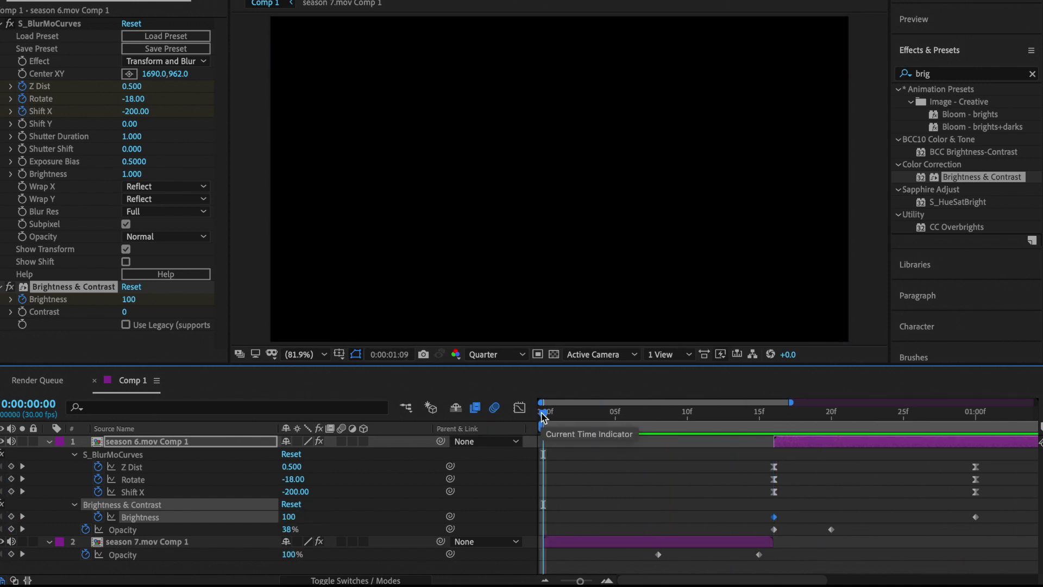
{"action": "key", "text": "space"}
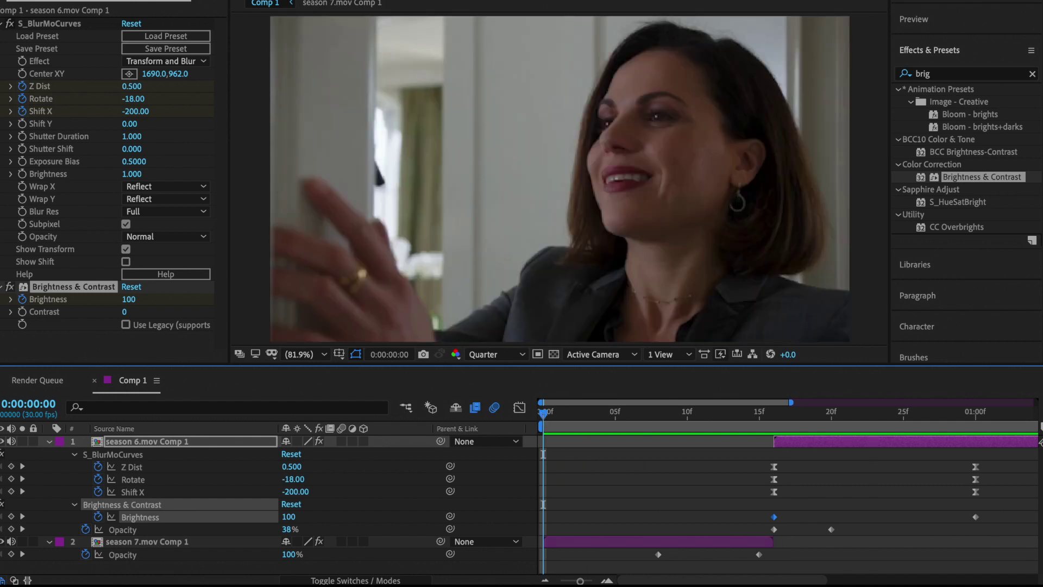
Step: Play back the two clips from the start without any effects or keyframes on them
{"action": "key", "text": "alt+f"}
{"action": "left_click", "coordinate": [130, 50]}
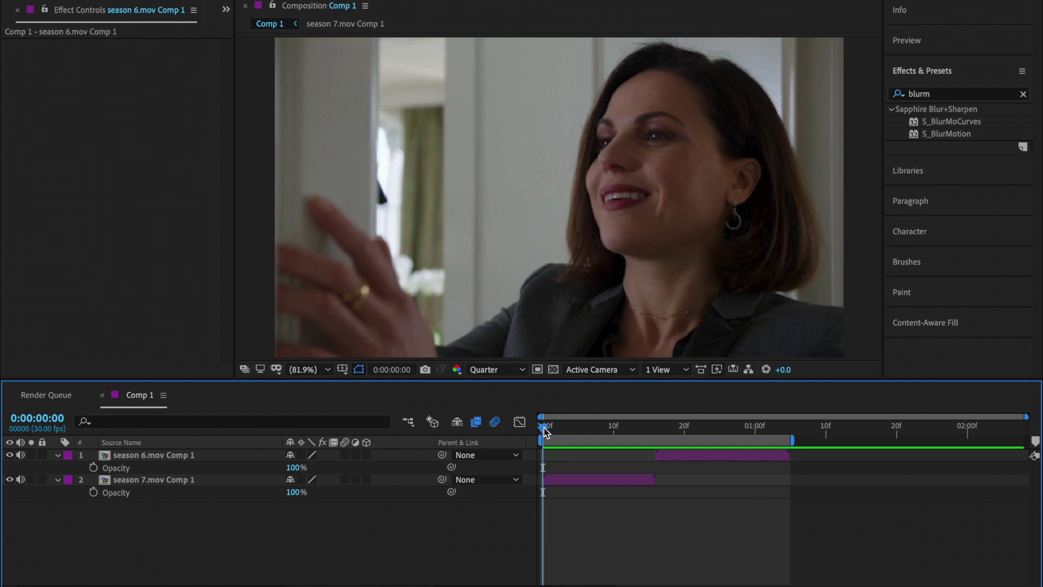
{"action": "key", "text": "space"}
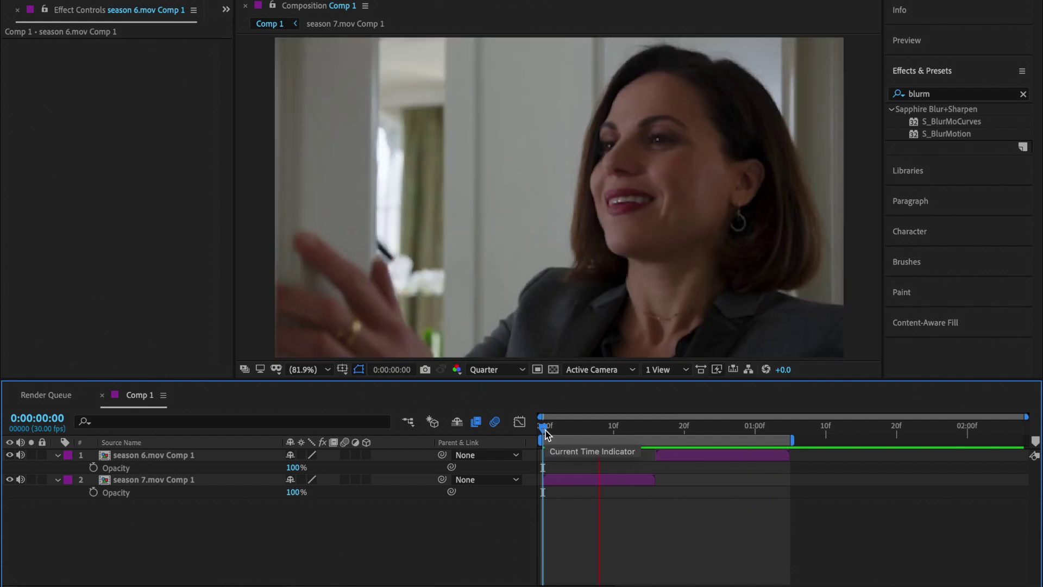
{"action": "key", "text": "space"}
Step: Apply S_BlurMoCurves to the season 7 clip and add Z Dist and Rotate keyframes at frames 0 and 15
{"action": "left_click", "coordinate": [563, 481]}
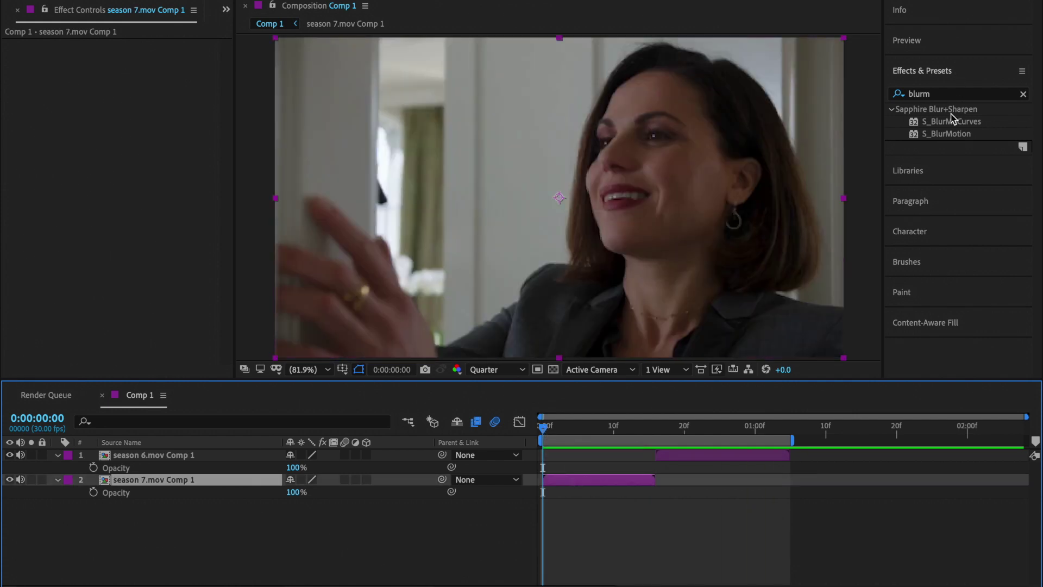
{"action": "left_click_drag", "start_coordinate": [952, 123], "coordinate": [562, 484]}
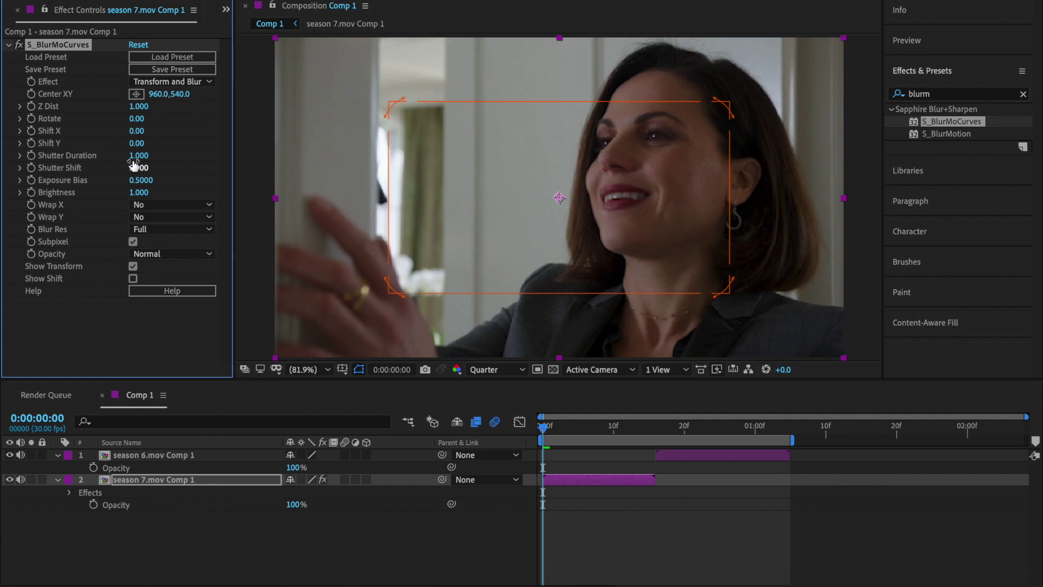
{"action": "key", "text": "u"}
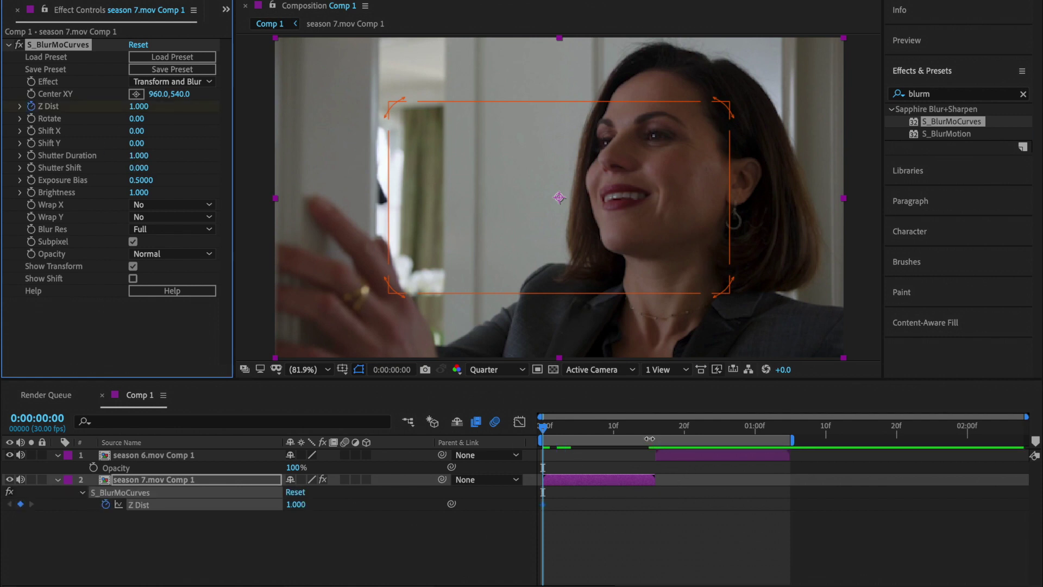
{"action": "left_click", "coordinate": [31, 119]}
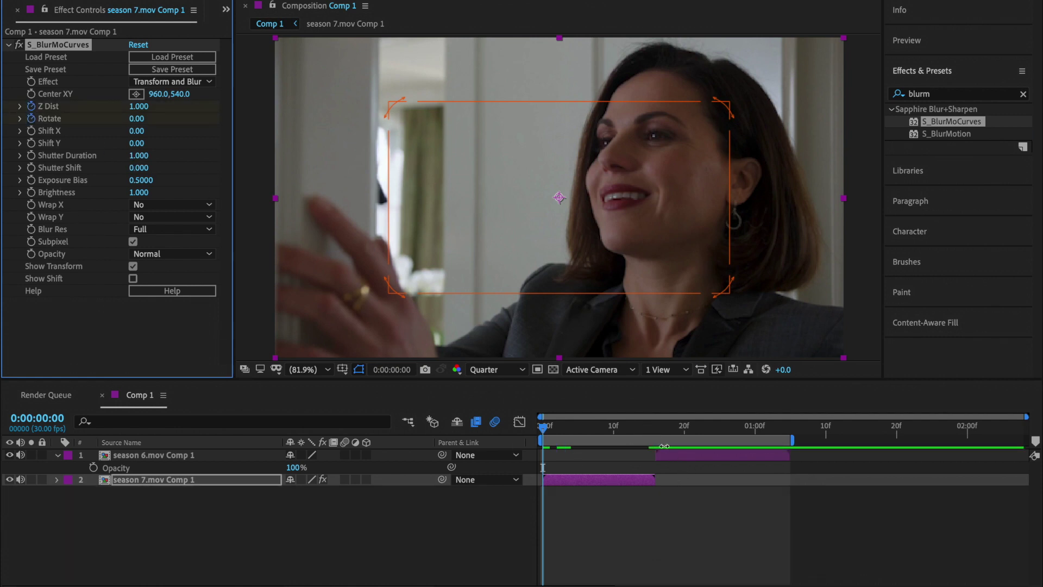
{"action": "left_click", "coordinate": [649, 434]}
{"action": "left_click_drag", "start_coordinate": [649, 430], "coordinate": [649, 432]}
{"action": "left_click", "coordinate": [20, 516]}
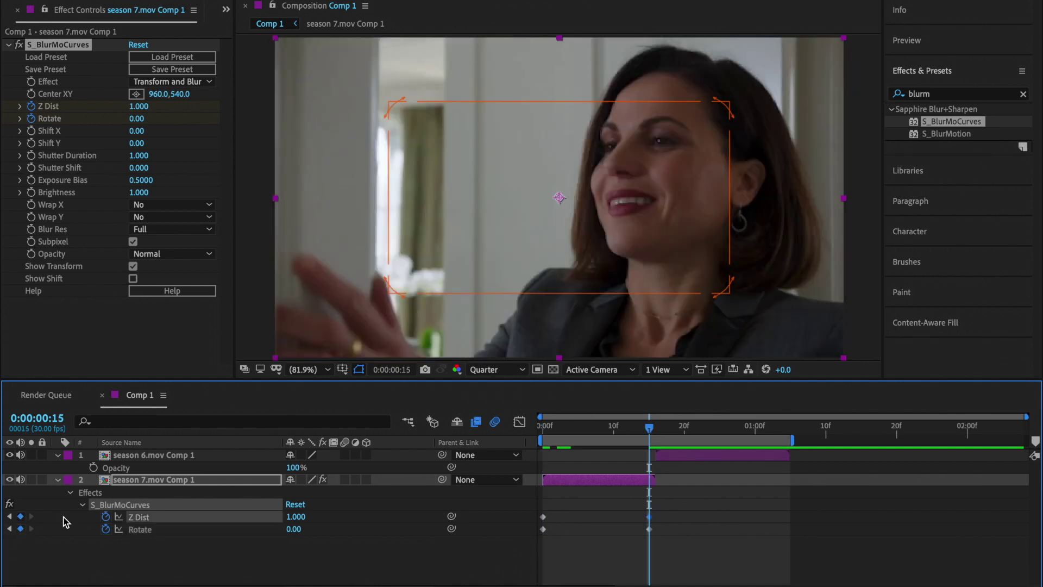
Step: Set the season 7 effect's Z Dist to 1.6 and Rotate to 82 at frame 15
{"action": "left_click", "coordinate": [298, 517]}
{"action": "key", "text": "Return"}
{"action": "left_click", "coordinate": [295, 530]}
{"action": "type", "text": "8"}
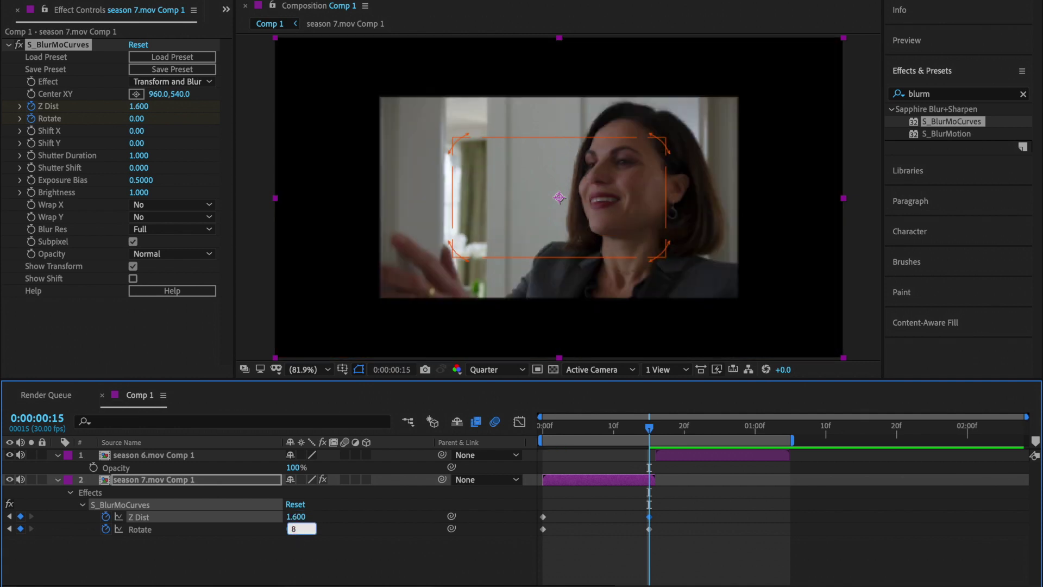
{"action": "type", "text": "2"}
{"action": "key", "text": "Return"}
Step: Set Wrap Y and Wrap X to Reflect on the season 7 clip's blur effect
{"action": "left_click", "coordinate": [175, 218]}
{"action": "left_click", "coordinate": [172, 259]}
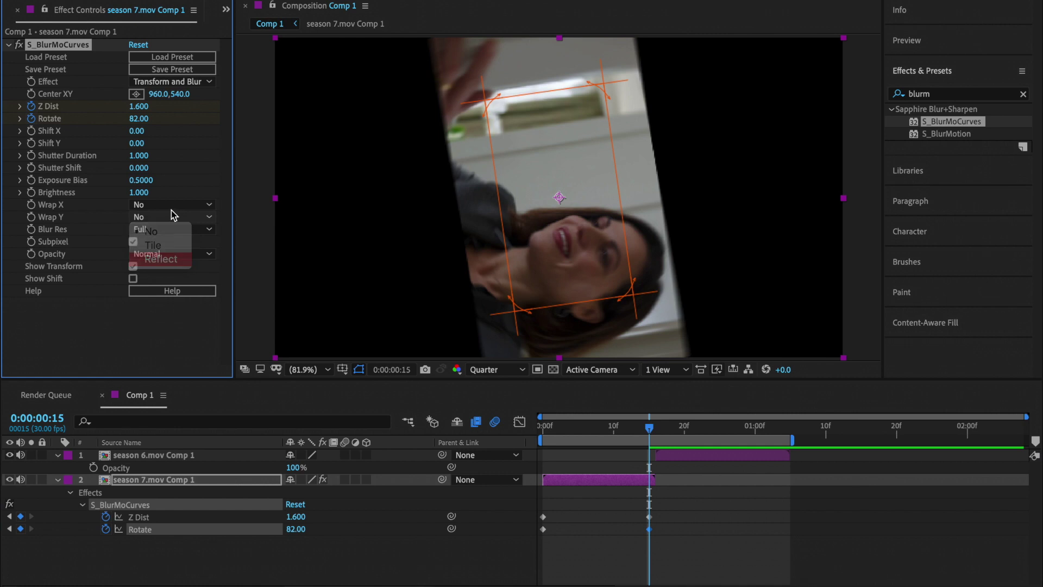
{"action": "left_click", "coordinate": [172, 204]}
{"action": "left_click", "coordinate": [161, 249]}
Step: Easy-ease the season 7 keyframes and reshape the Z Dist value curve so it stays flat and rises steeply into frame 15
{"action": "left_click_drag", "start_coordinate": [665, 539], "coordinate": [541, 520]}
{"action": "key", "text": "F9"}
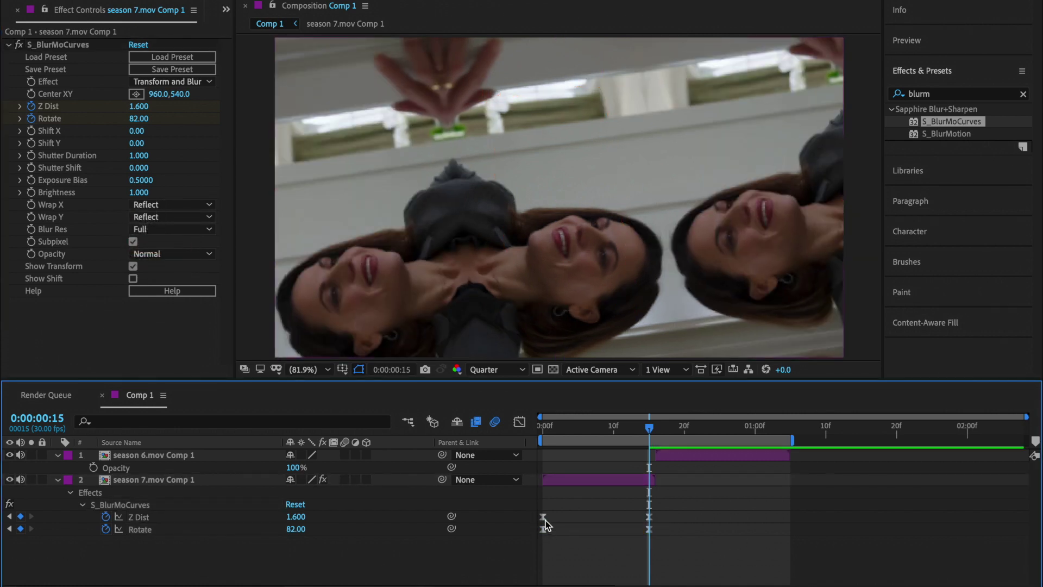
{"action": "left_click", "coordinate": [519, 422]}
{"action": "key", "text": "="}
{"action": "key", "text": "="}
{"action": "scroll", "coordinate": [657, 476], "scroll_direction": "left", "scroll_amount": 8}
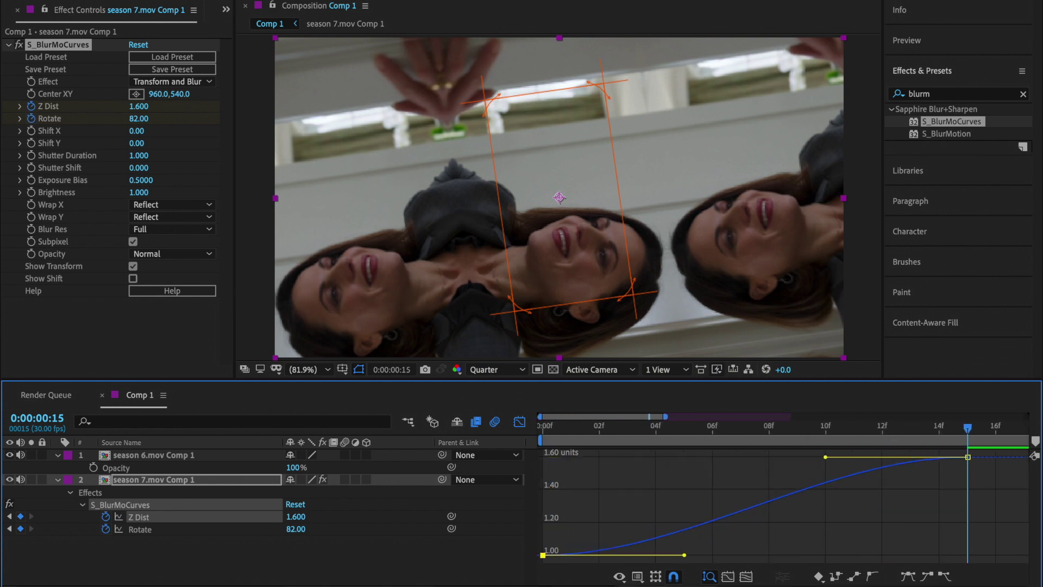
{"action": "key", "text": "minus"}
{"action": "left_click_drag", "start_coordinate": [794, 459], "coordinate": [927, 552]}
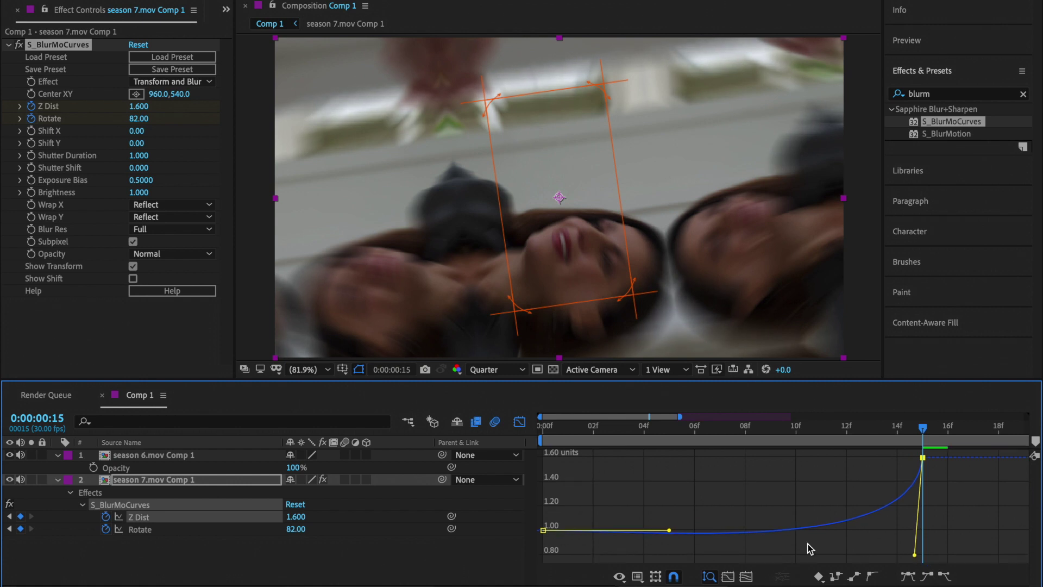
{"action": "left_click_drag", "start_coordinate": [669, 534], "coordinate": [766, 530]}
{"action": "left_click_drag", "start_coordinate": [864, 535], "coordinate": [943, 565]}
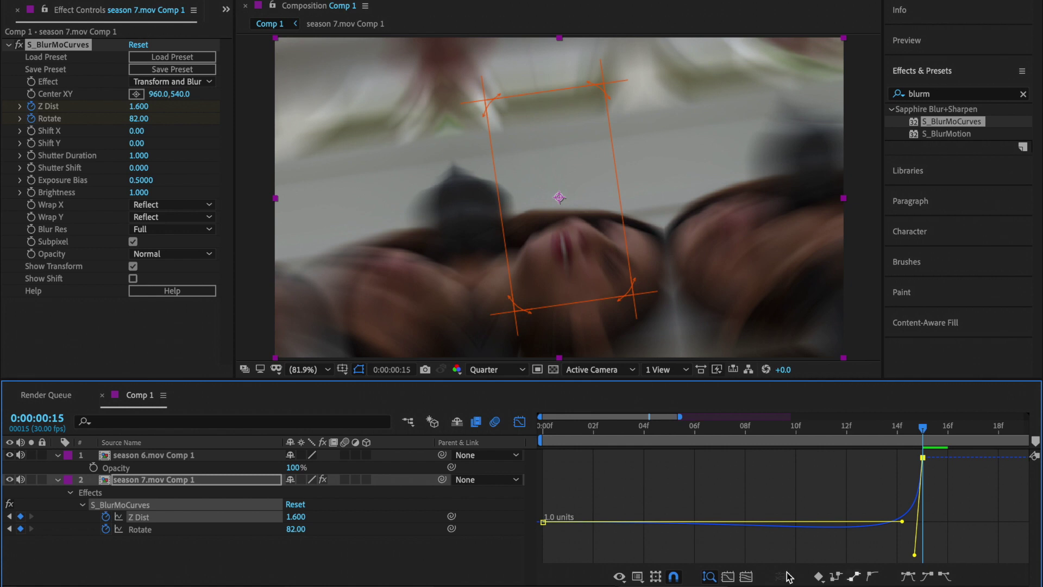
Step: Reshape the season 7 Rotate value curve to stay flat and rise steeply just before frame 15
{"action": "left_click", "coordinate": [517, 421]}
{"action": "key", "text": "minus"}
{"action": "key", "text": "minus"}
{"action": "scroll", "coordinate": [730, 480], "scroll_direction": "right", "scroll_amount": 2}
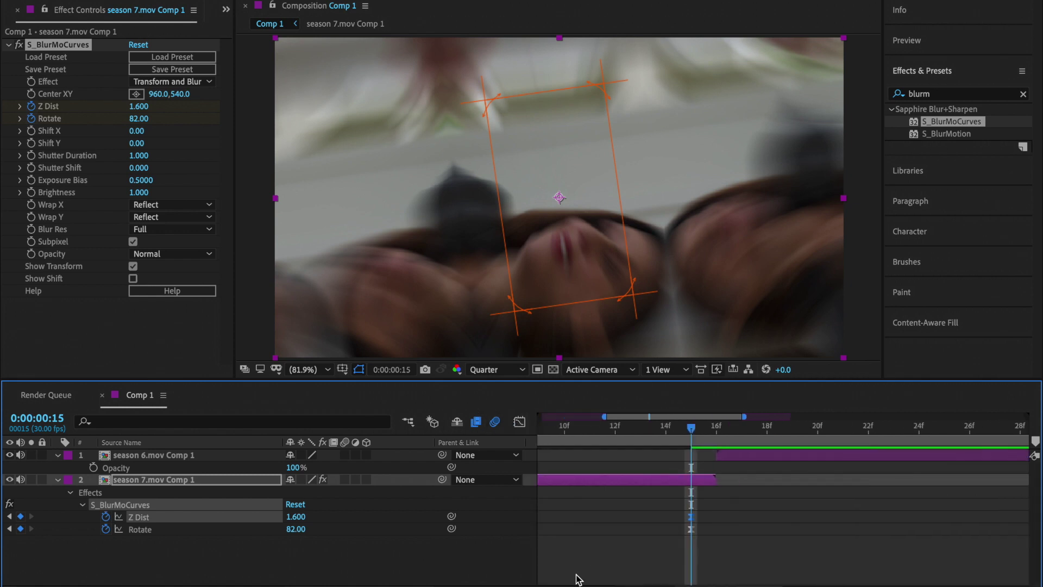
{"action": "key", "text": "minus"}
{"action": "left_click", "coordinate": [546, 530]}
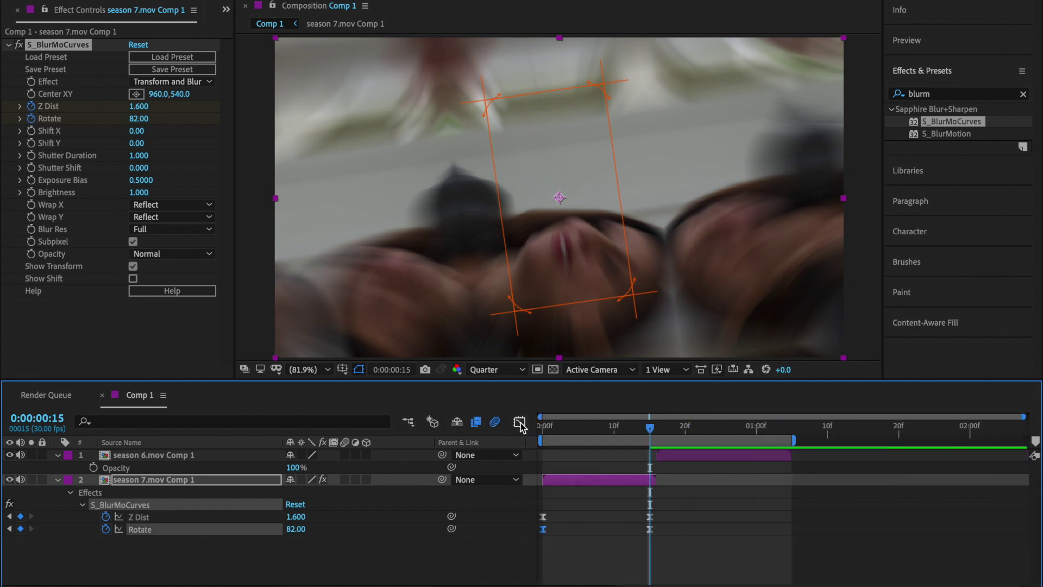
{"action": "left_click", "coordinate": [520, 422]}
{"action": "left_click_drag", "start_coordinate": [615, 462], "coordinate": [686, 555]}
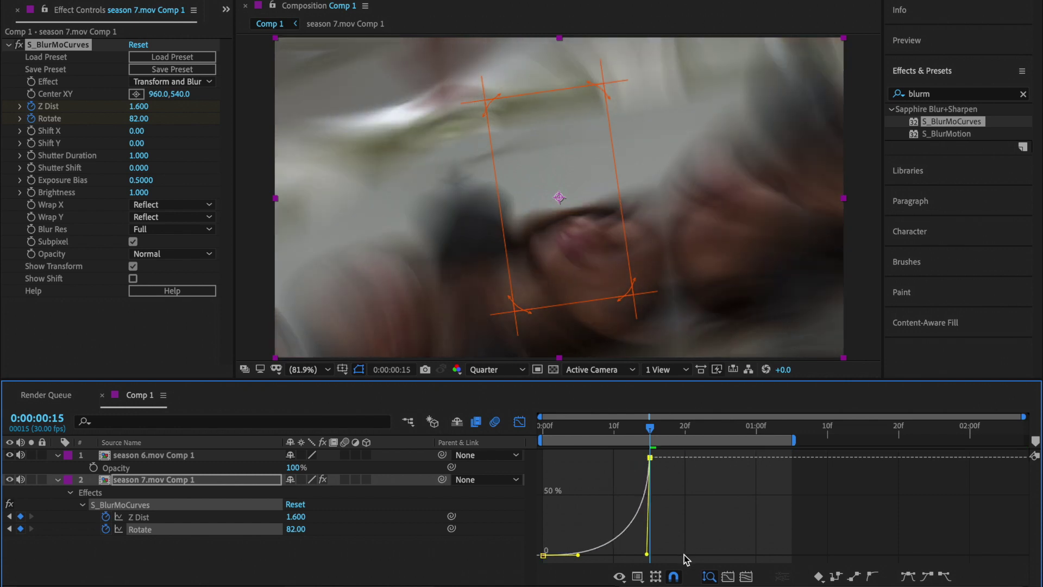
{"action": "key", "text": "equal"}
{"action": "mouse_move", "coordinate": [751, 553]}
{"action": "left_mouse_down"}
{"action": "mouse_move", "coordinate": [765, 576]}
{"action": "mouse_move", "coordinate": [752, 567]}
{"action": "left_mouse_up"}
{"action": "left_click_drag", "start_coordinate": [614, 529], "coordinate": [750, 527]}
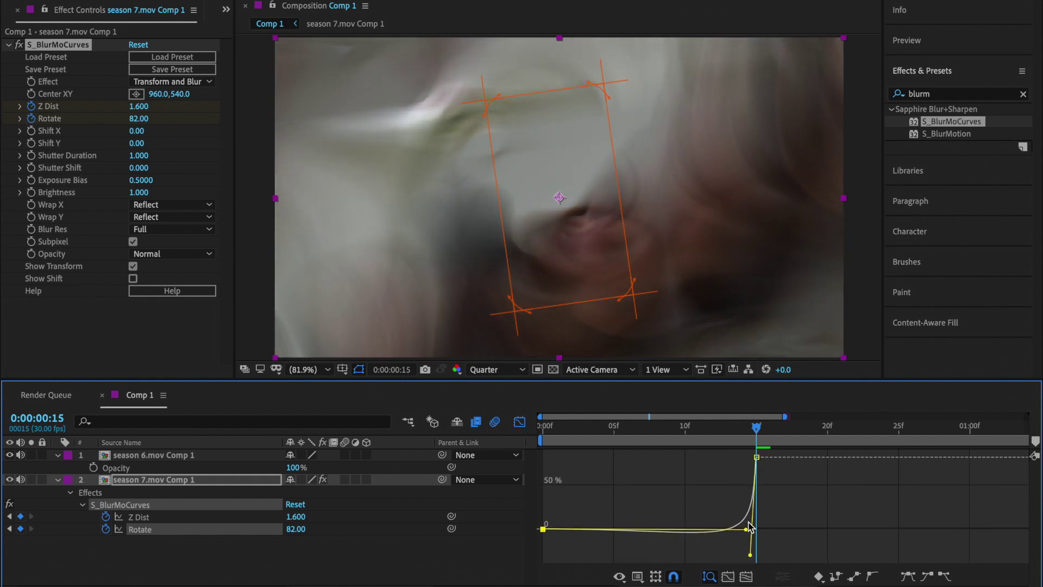
Step: Return from the graph to the layer timeline and play back the season 7 zoom and rotation from the start
{"action": "left_click", "coordinate": [519, 422]}
{"action": "left_click", "coordinate": [542, 429]}
{"action": "key", "text": "space"}
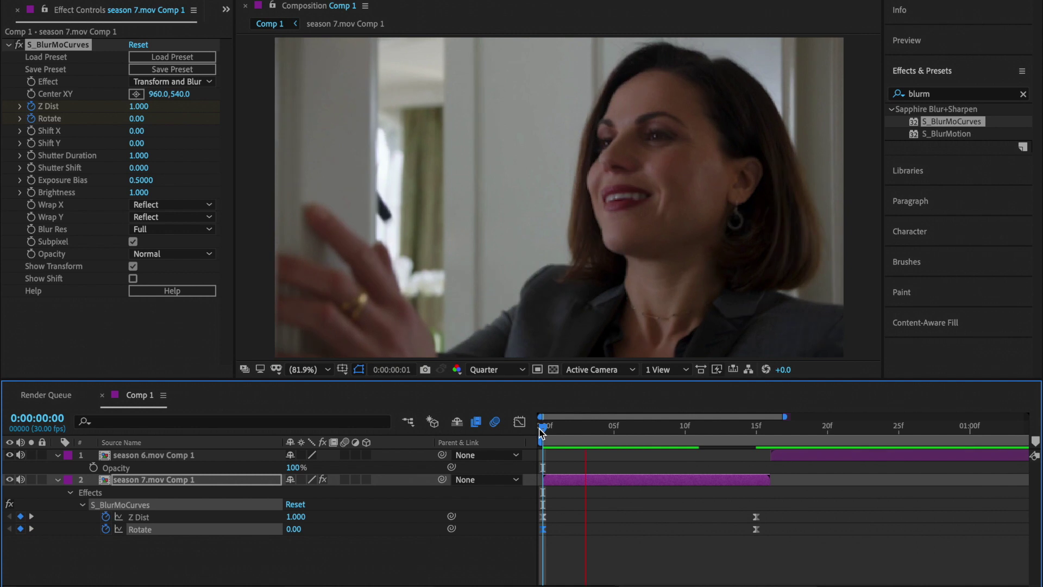
Step: Apply S_BlurMoCurves to the season 6 clip and add Z Dist and Rotate keyframes at frame 16 and 0:00:01:00
{"action": "left_click_drag", "start_coordinate": [541, 429], "coordinate": [767, 429]}
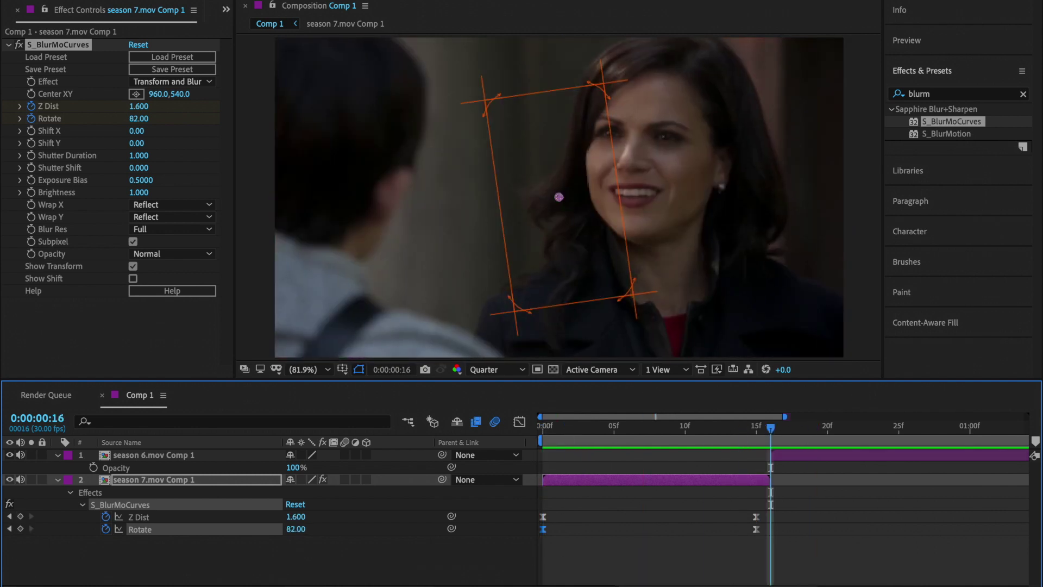
{"action": "key", "text": "minus"}
{"action": "left_click_drag", "start_coordinate": [959, 124], "coordinate": [217, 455]}
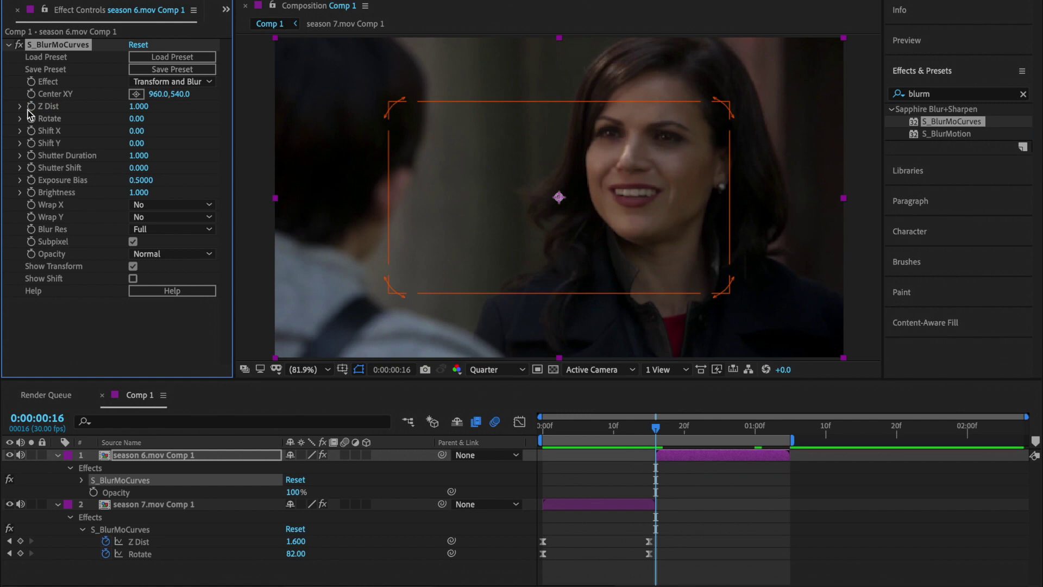
{"action": "key", "text": "u"}
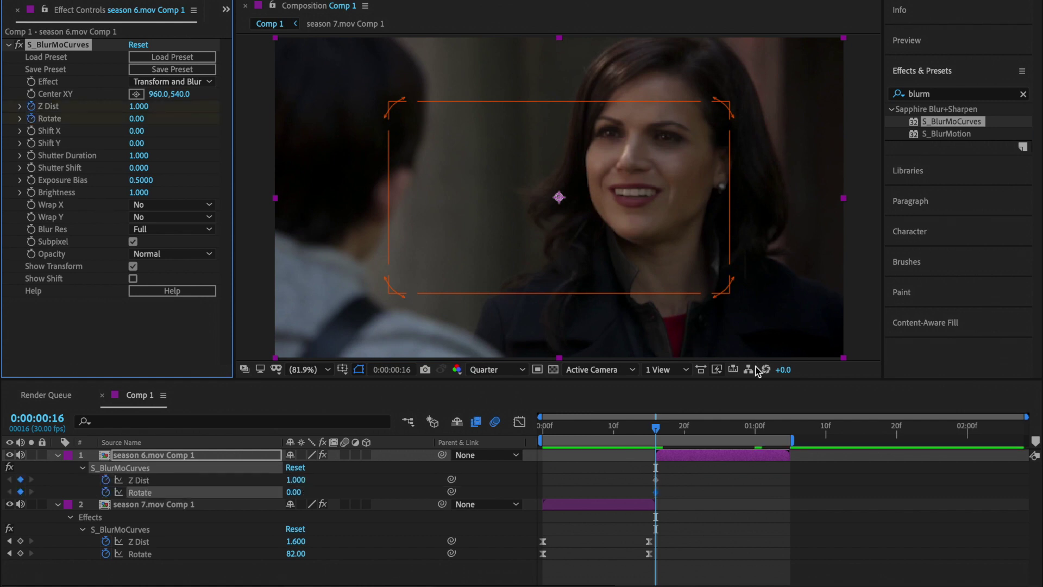
{"action": "left_click", "coordinate": [756, 431]}
{"action": "left_click", "coordinate": [20, 498]}
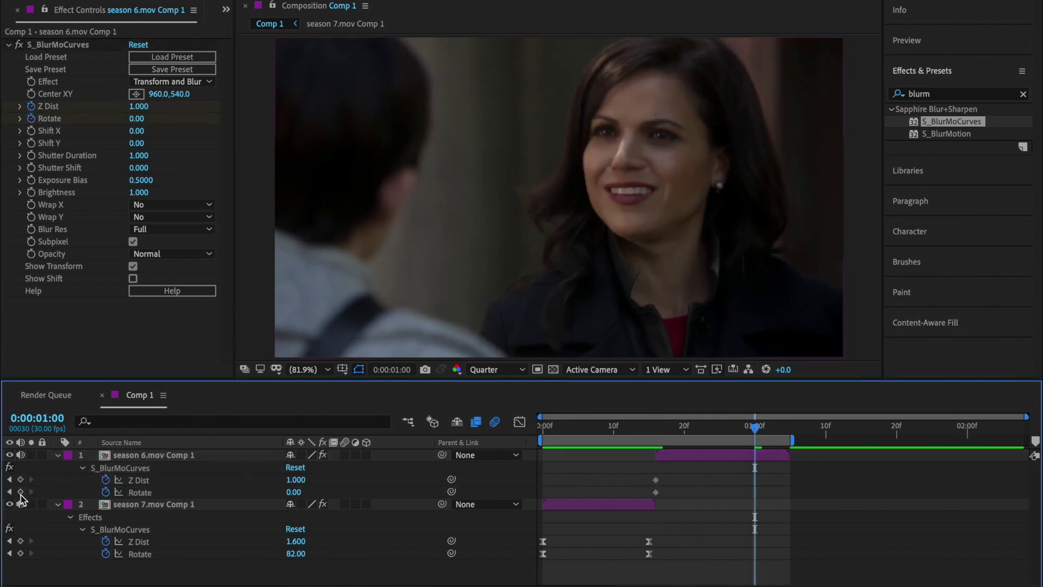
{"action": "left_click", "coordinate": [21, 492]}
{"action": "left_click", "coordinate": [21, 480]}
Step: Set the season 6 clip's Z Dist to 0.5 and Rotate to -80 at frame 16
{"action": "left_click", "coordinate": [10, 481]}
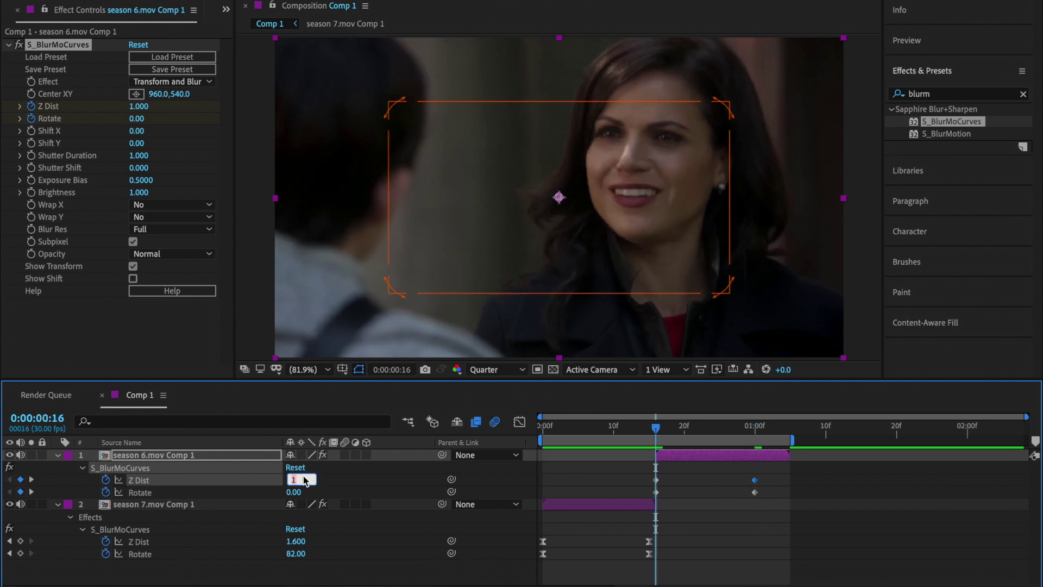
{"action": "type", "text": ".5"}
{"action": "key", "text": "Return"}
{"action": "left_click", "coordinate": [296, 491]}
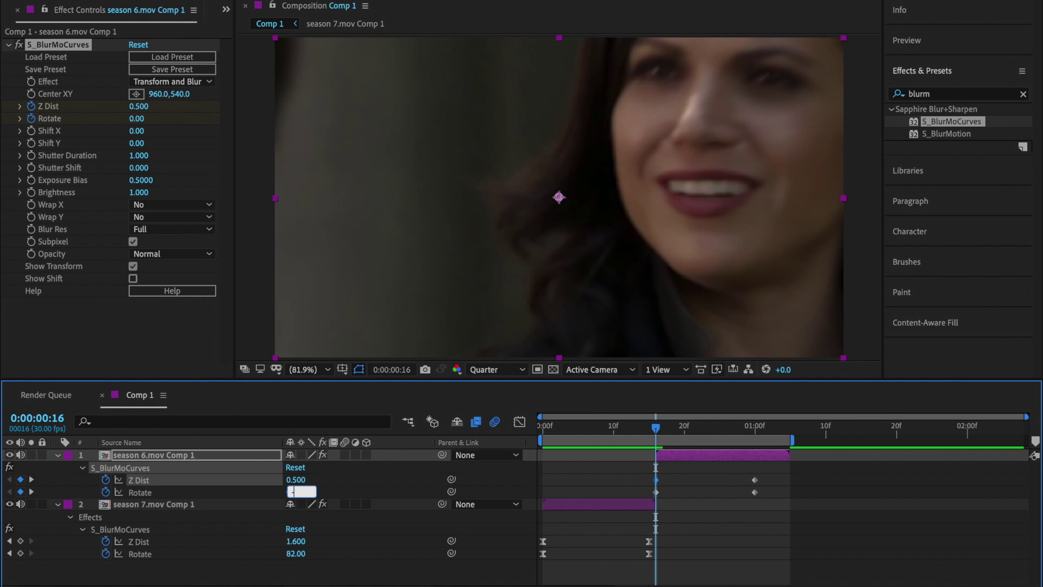
{"action": "key", "text": "Return"}
Step: Set Wrap X and Wrap Y to Reflect in the season 6 clip's S_BlurMoCurves effect
{"action": "left_click", "coordinate": [157, 217]}
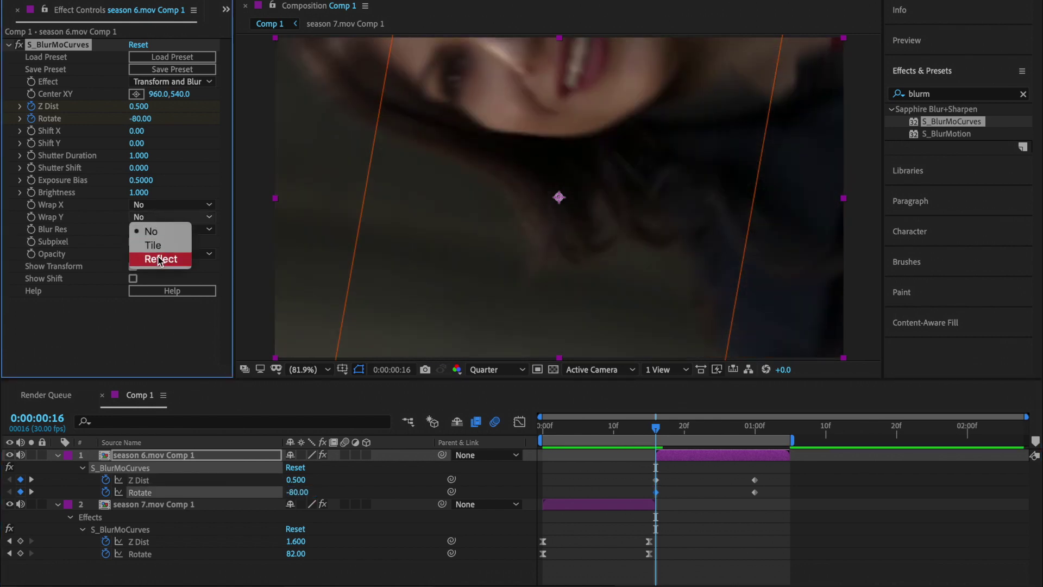
{"action": "left_click", "coordinate": [161, 205]}
{"action": "left_click", "coordinate": [162, 246]}
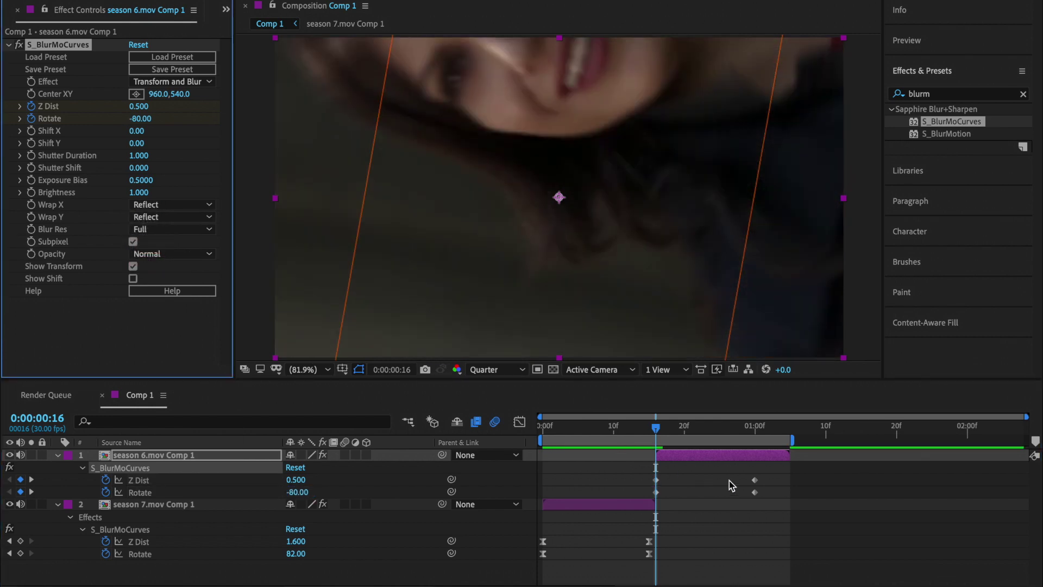
Step: Easy-ease the season 6 keyframes and reshape the Z Dist value curve to change steeply after frame 16 and then flatten out
{"action": "left_click_drag", "start_coordinate": [767, 500], "coordinate": [641, 476]}
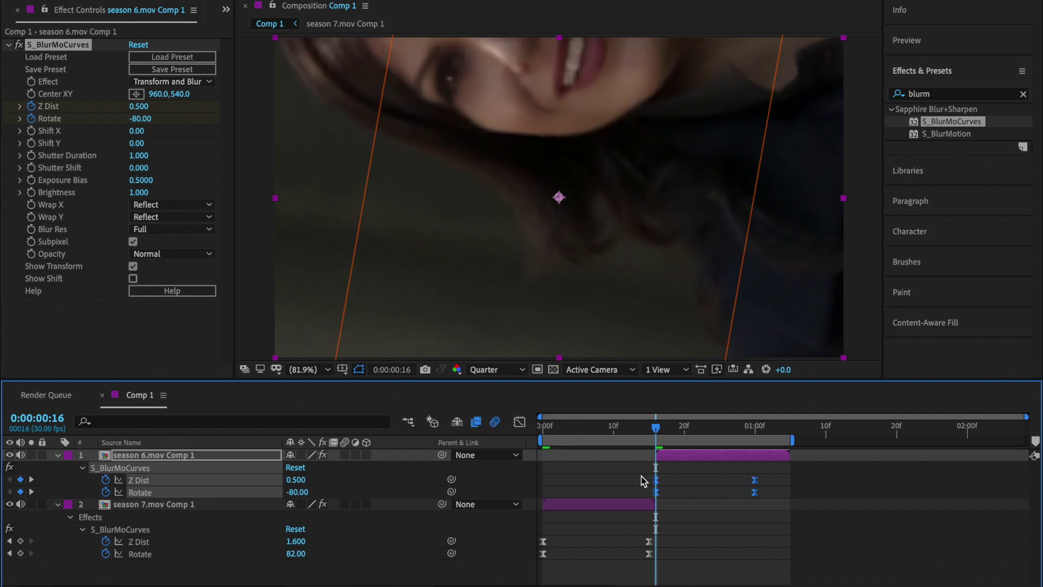
{"action": "key", "text": "F9"}
{"action": "left_click", "coordinate": [656, 480]}
{"action": "left_click", "coordinate": [519, 421]}
{"action": "left_click_drag", "start_coordinate": [689, 555], "coordinate": [658, 475]}
{"action": "left_click_drag", "start_coordinate": [723, 461], "coordinate": [679, 461]}
{"action": "left_click", "coordinate": [520, 422]}
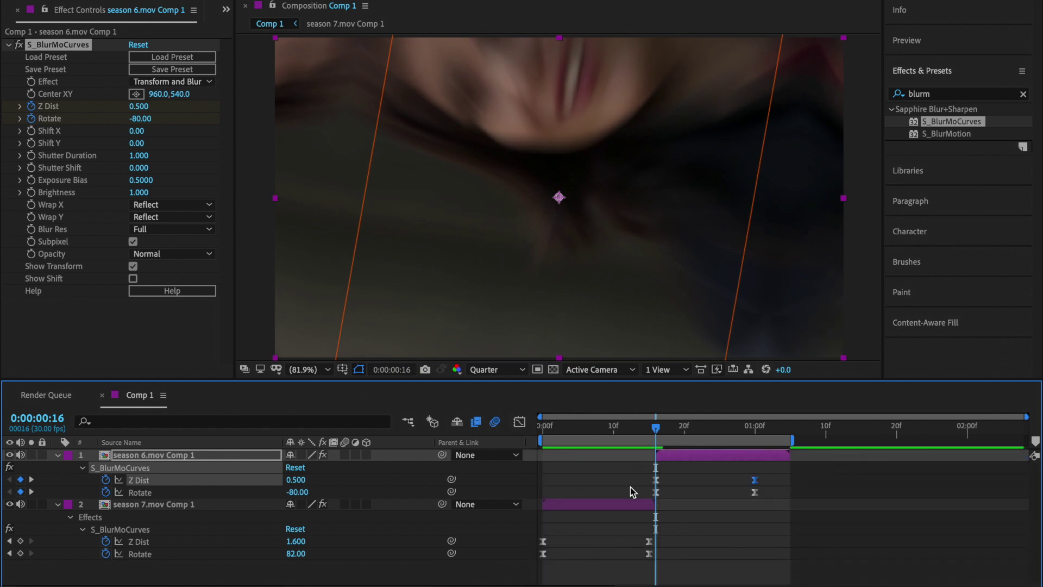
Step: Reshape the season 6 Rotate value curve to rise steeply after frame 16 and level off toward 0:00:01:00
{"action": "left_click", "coordinate": [656, 492]}
{"action": "left_click", "coordinate": [519, 421]}
{"action": "left_click_drag", "start_coordinate": [690, 553], "coordinate": [643, 489]}
{"action": "left_click_drag", "start_coordinate": [723, 457], "coordinate": [682, 458]}
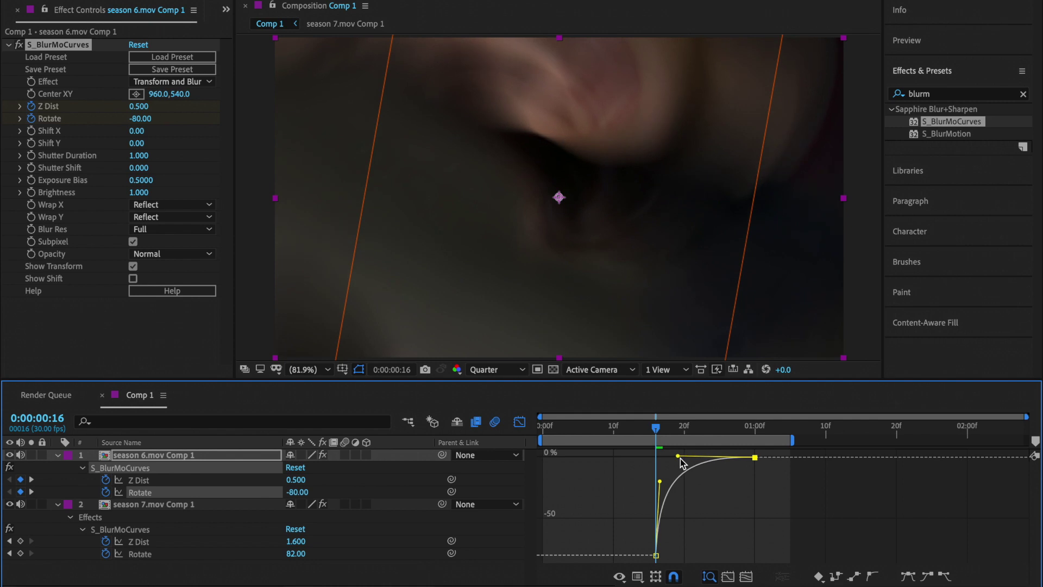
{"action": "left_click", "coordinate": [520, 421]}
Step: Play back the zoom-and-spin transition from the start and scrub to the cut at frame 16
{"action": "left_click", "coordinate": [542, 430]}
{"action": "key", "text": "space"}
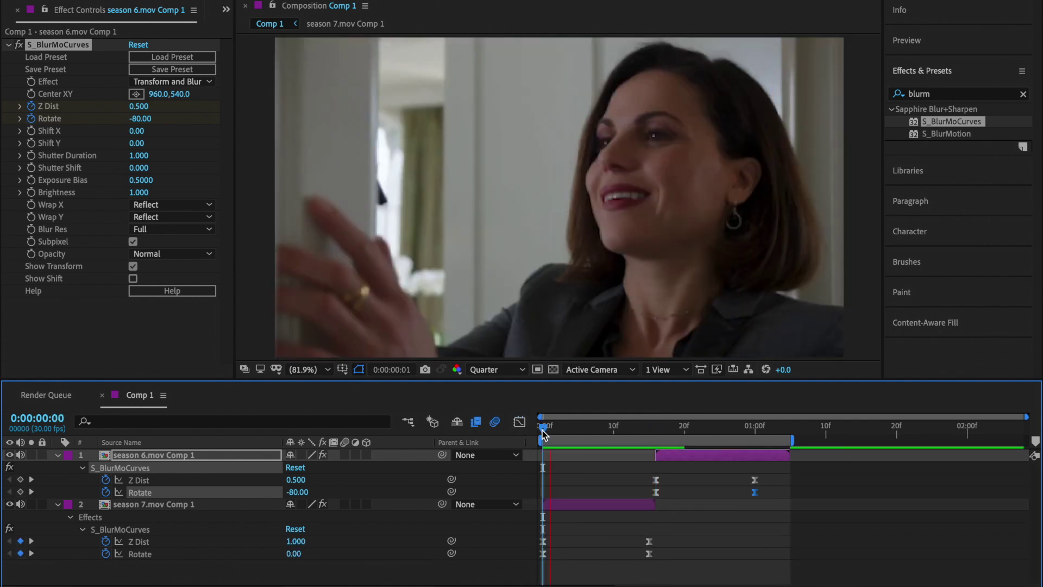
{"action": "left_click_drag", "start_coordinate": [542, 430], "coordinate": [658, 441]}
Step: Move the season 7 clip's S_BlurMoCurves center to about 266, 249 in the upper-left area of the image
{"action": "left_click", "coordinate": [664, 456]}
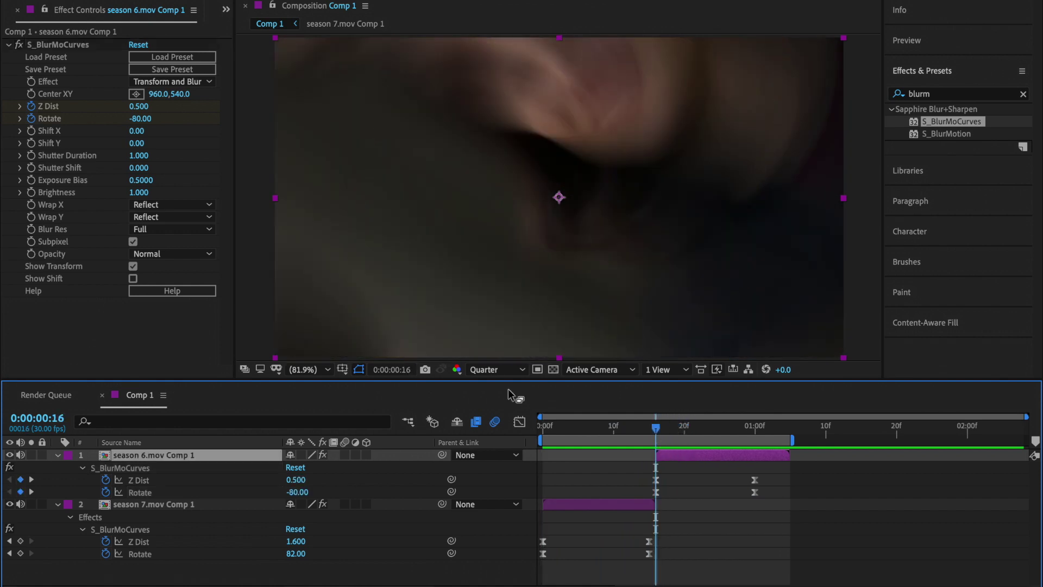
{"action": "left_click", "coordinate": [593, 441]}
{"action": "left_click", "coordinate": [597, 508]}
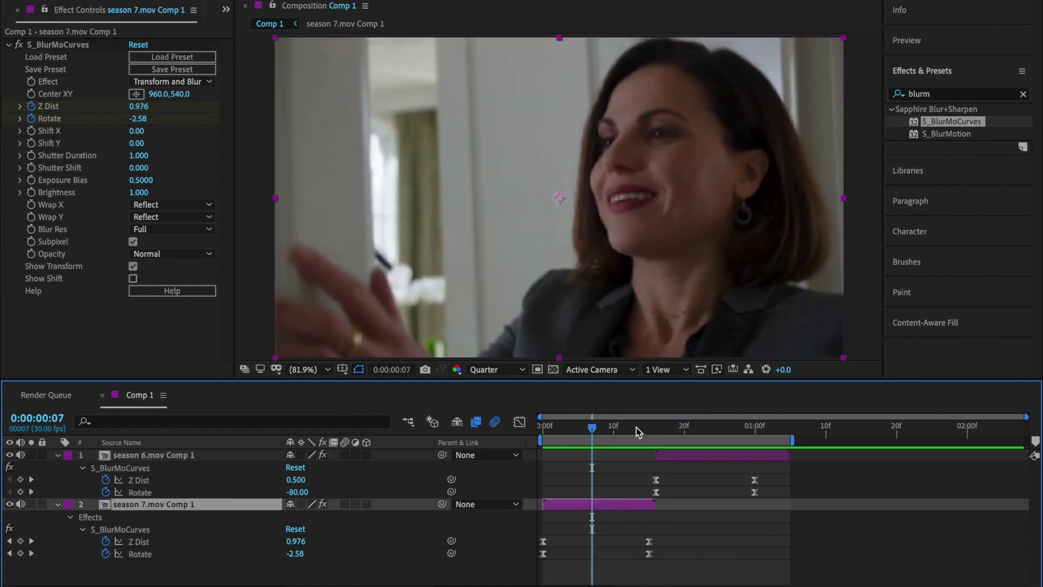
{"action": "left_click", "coordinate": [642, 429]}
{"action": "left_click", "coordinate": [136, 94]}
{"action": "left_click", "coordinate": [353, 112]}
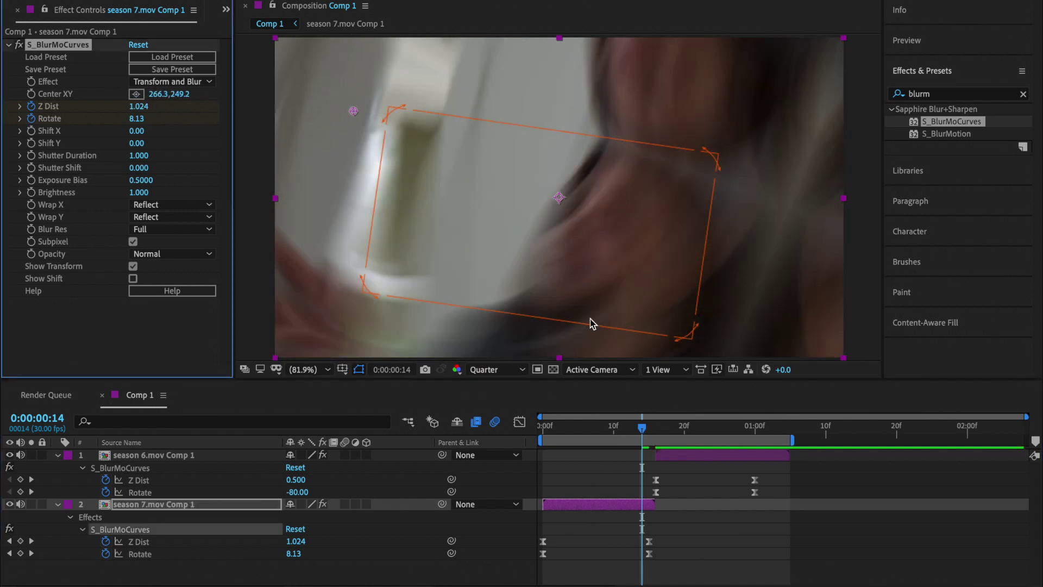
Step: Set the season 6 clip's S_BlurMoCurves center to 266, 249 and play back the off-center transition from the start
{"action": "left_click", "coordinate": [656, 428]}
{"action": "left_click", "coordinate": [666, 456]}
{"action": "left_click", "coordinate": [159, 94]}
{"action": "type", "text": "266"}
{"action": "key", "text": "Return"}
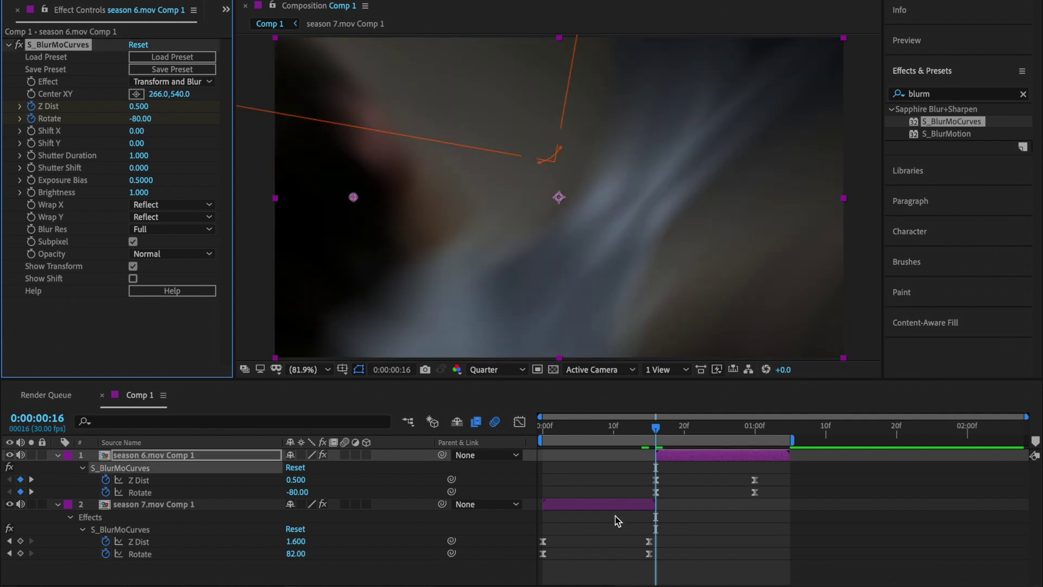
{"action": "left_click", "coordinate": [622, 505]}
{"action": "left_click", "coordinate": [695, 458]}
{"action": "left_click", "coordinate": [187, 104]}
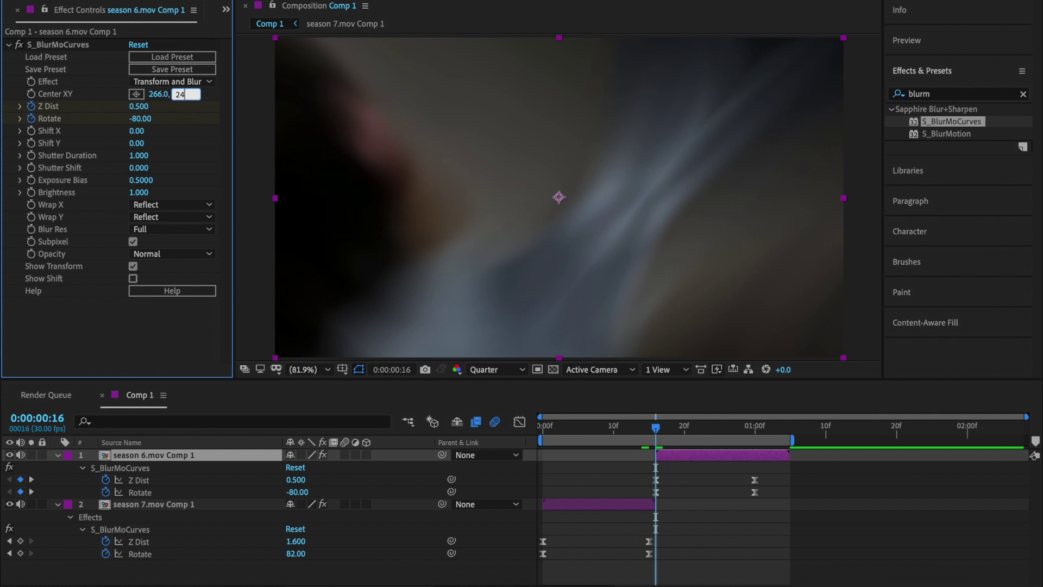
{"action": "type", "text": "248"}
{"action": "key", "text": "BackSpace"}
{"action": "type", "text": "9"}
{"action": "key", "text": "Return"}
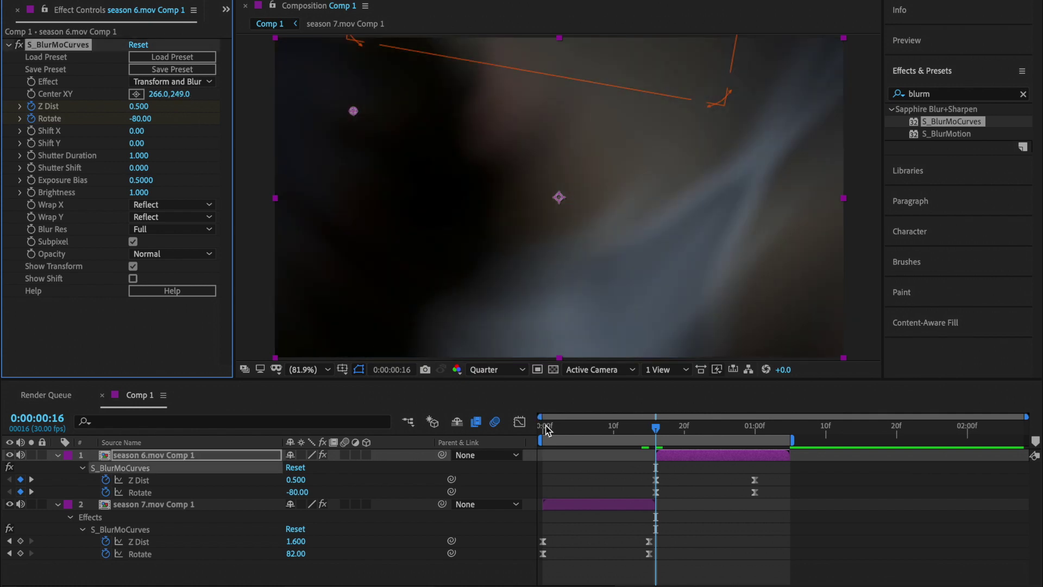
{"action": "left_click", "coordinate": [547, 427]}
{"action": "key", "text": "space"}
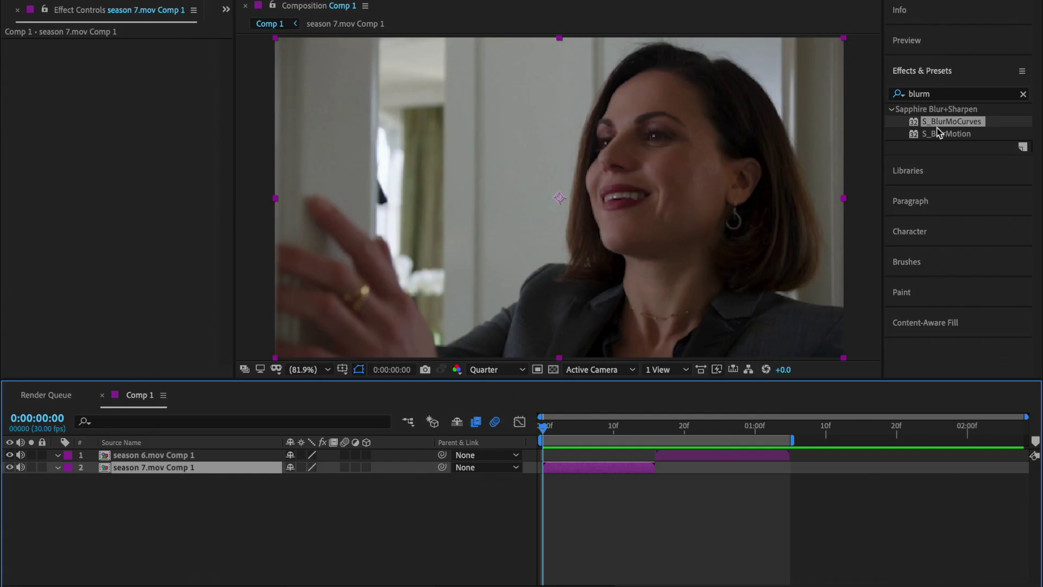
Step: Apply S_BlurMoCurves to the plain season 7 clip and keyframe Z Dist and Shift Y at frames 2 and 15
{"action": "left_click_drag", "start_coordinate": [944, 123], "coordinate": [624, 468]}
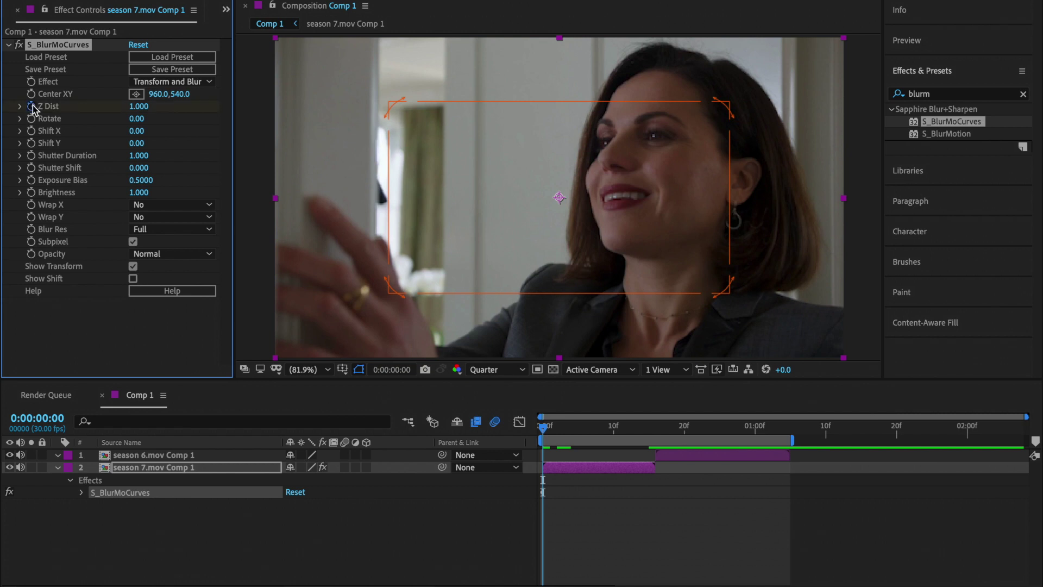
{"action": "key", "text": "u"}
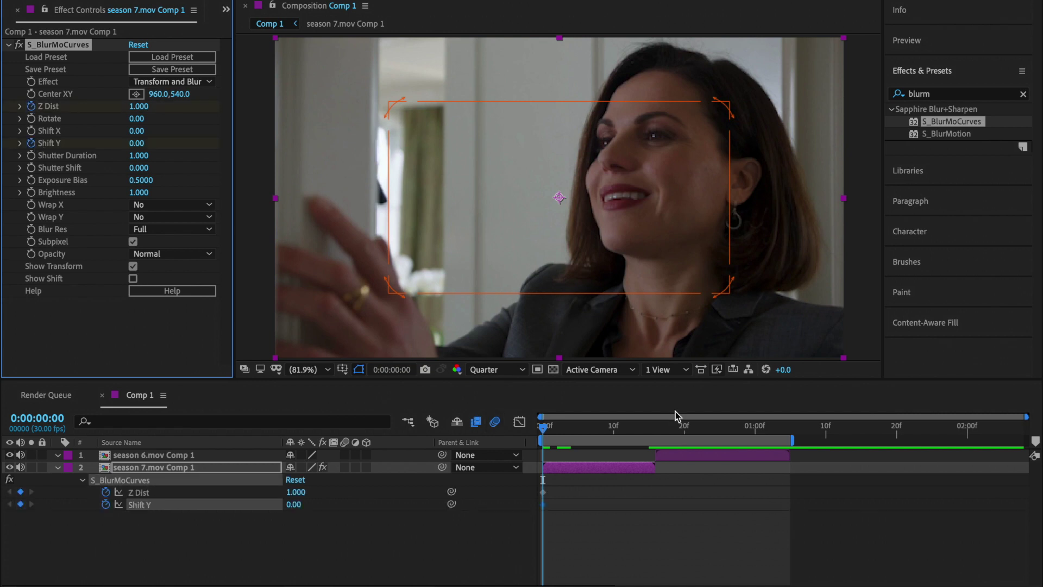
{"action": "left_click", "coordinate": [649, 432]}
{"action": "left_click", "coordinate": [23, 514]}
{"action": "left_click", "coordinate": [20, 504]}
{"action": "left_click", "coordinate": [21, 492]}
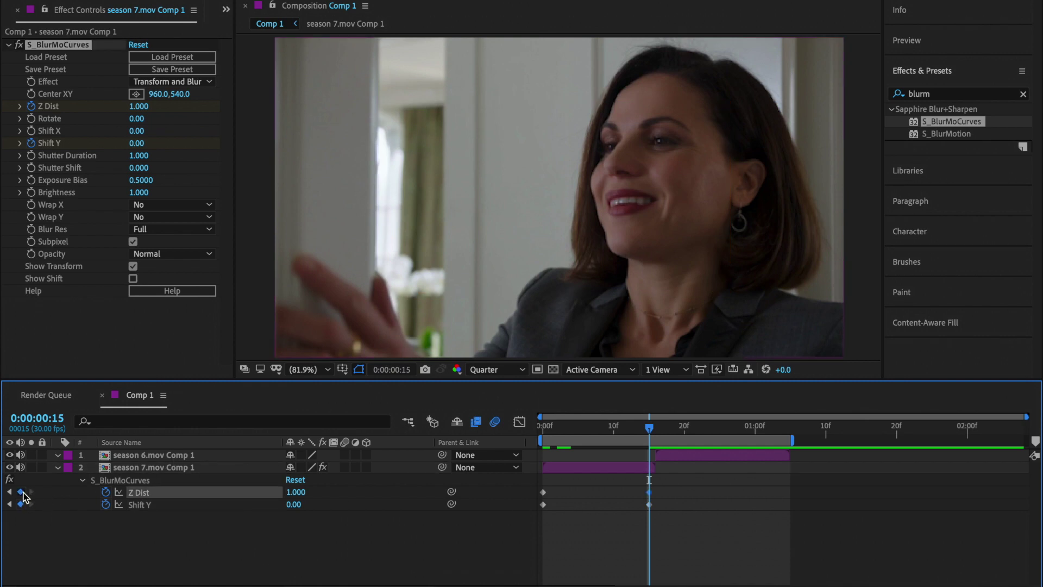
{"action": "mouse_move", "coordinate": [547, 514]}
{"action": "left_mouse_down"}
{"action": "mouse_move", "coordinate": [540, 487]}
{"action": "mouse_move", "coordinate": [559, 499]}
{"action": "left_mouse_up"}
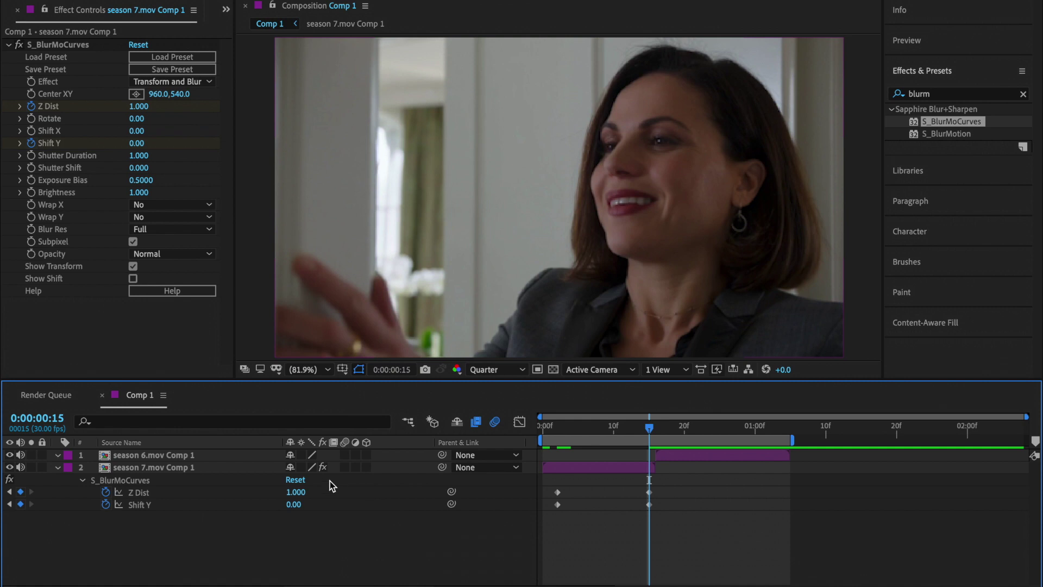
{"action": "left_click", "coordinate": [293, 493]}
{"action": "type", "text": ".5"}
{"action": "key", "text": "Return"}
Step: Set the season 7 clip's Z Dist to 1.5 and Shift Y to -400 at frame 15
{"action": "left_click", "coordinate": [295, 491]}
{"action": "type", "text": "1.5"}
{"action": "key", "text": "Return"}
{"action": "left_click", "coordinate": [293, 504]}
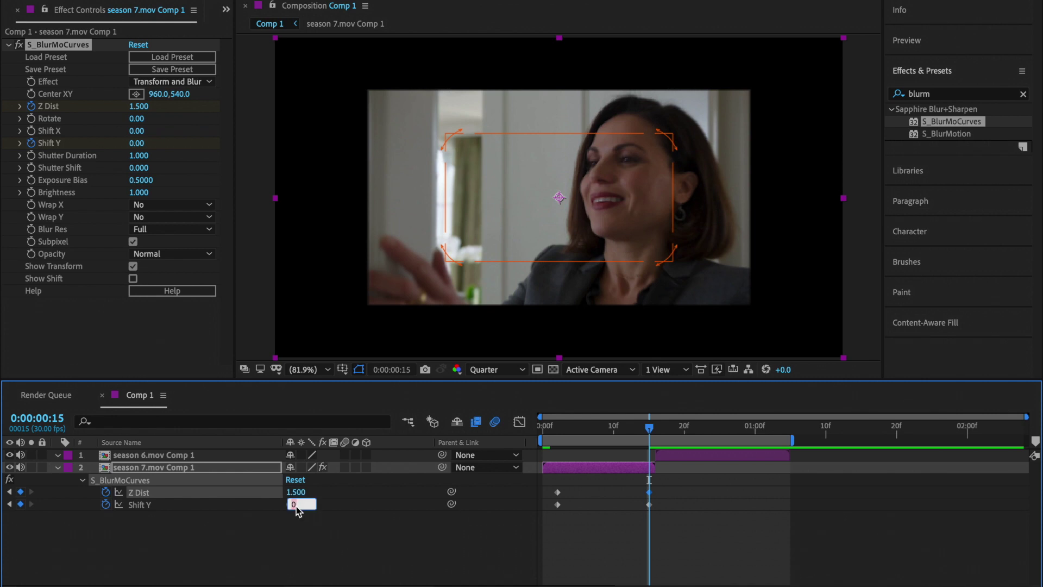
{"action": "type", "text": "-400"}
{"action": "key", "text": "Return"}
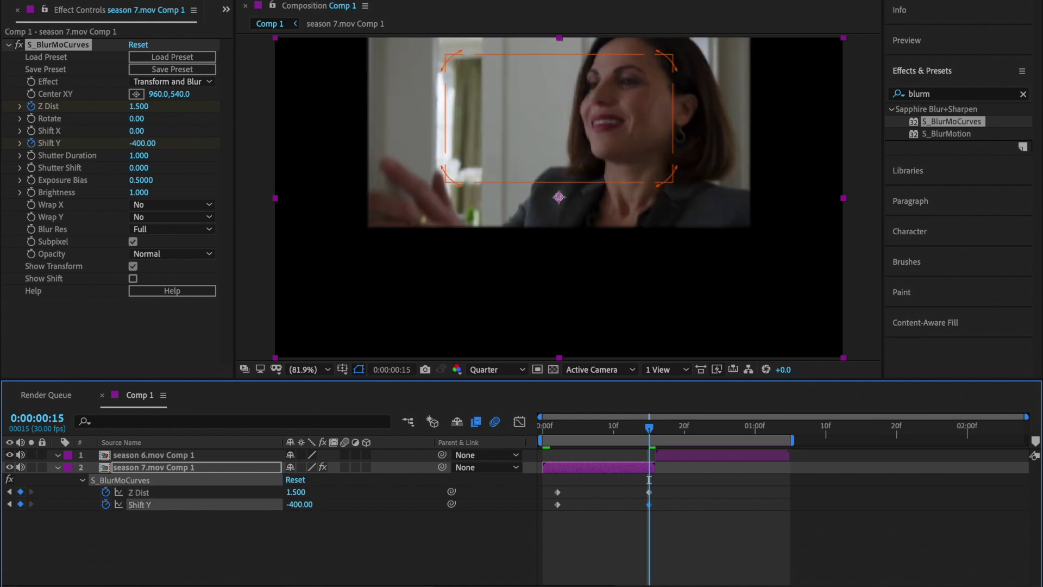
Step: Easy-ease the season 7 Z Dist and Shift Y keyframes and reshape the Z Dist value curve to rise steeply into frame 15
{"action": "left_click_drag", "start_coordinate": [671, 510], "coordinate": [551, 495]}
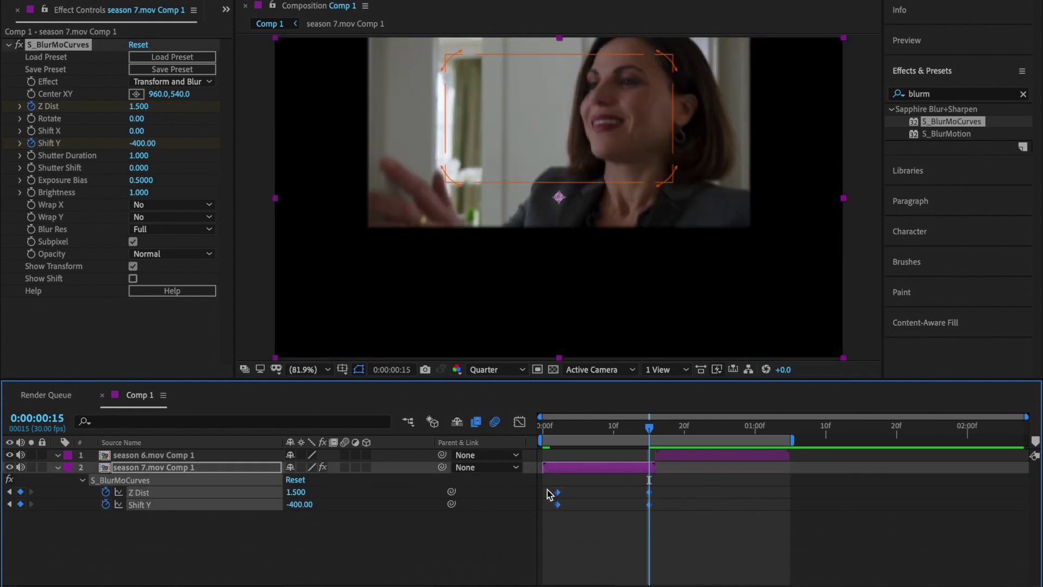
{"action": "left_click", "coordinate": [519, 422]}
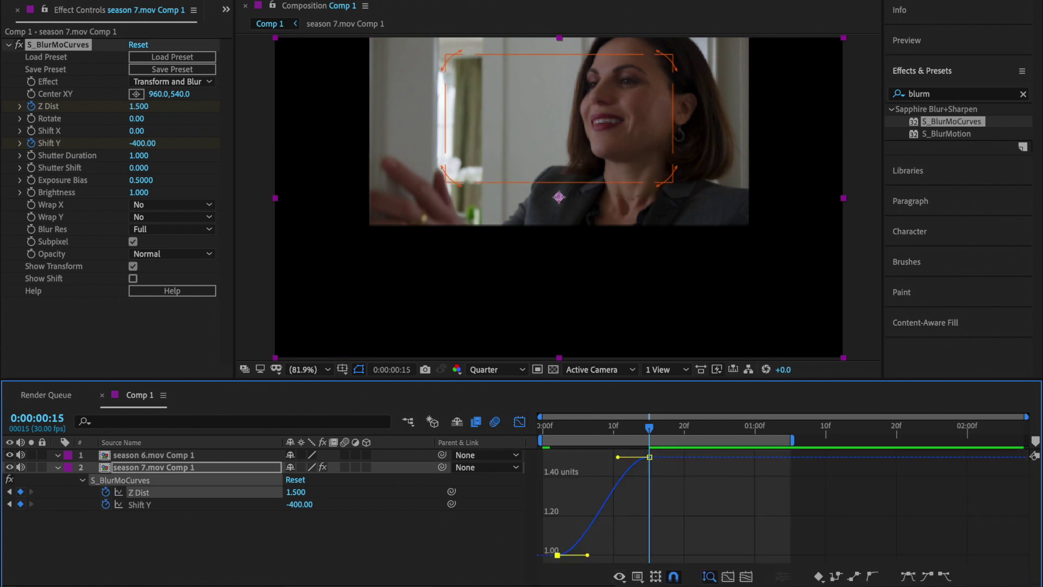
{"action": "key", "text": "equal"}
{"action": "key", "text": "equal"}
{"action": "scroll", "coordinate": [635, 532], "scroll_direction": "left", "scroll_amount": 5}
{"action": "left_click_drag", "start_coordinate": [759, 458], "coordinate": [873, 560]}
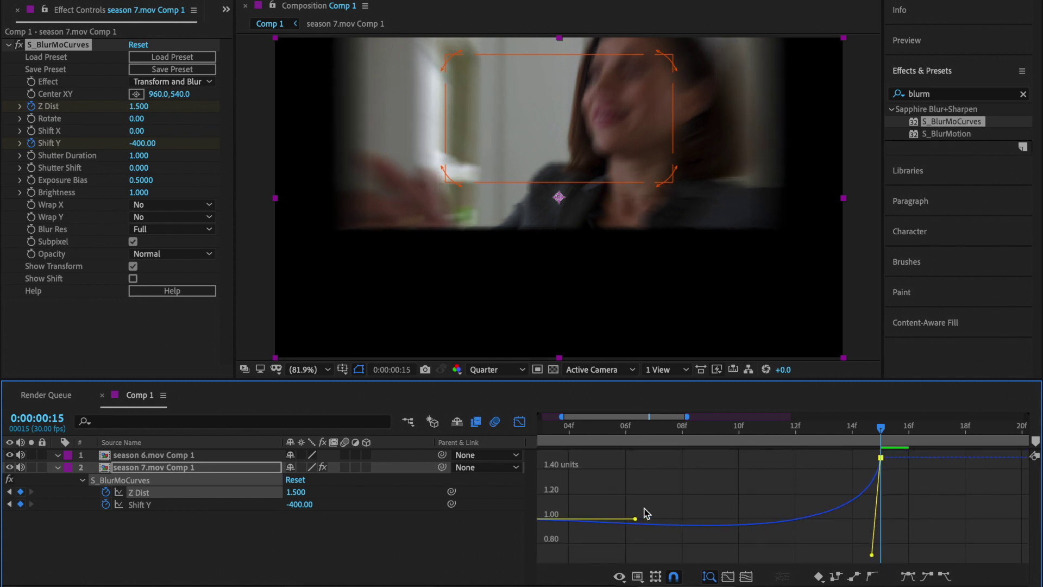
{"action": "left_click_drag", "start_coordinate": [635, 519], "coordinate": [811, 517]}
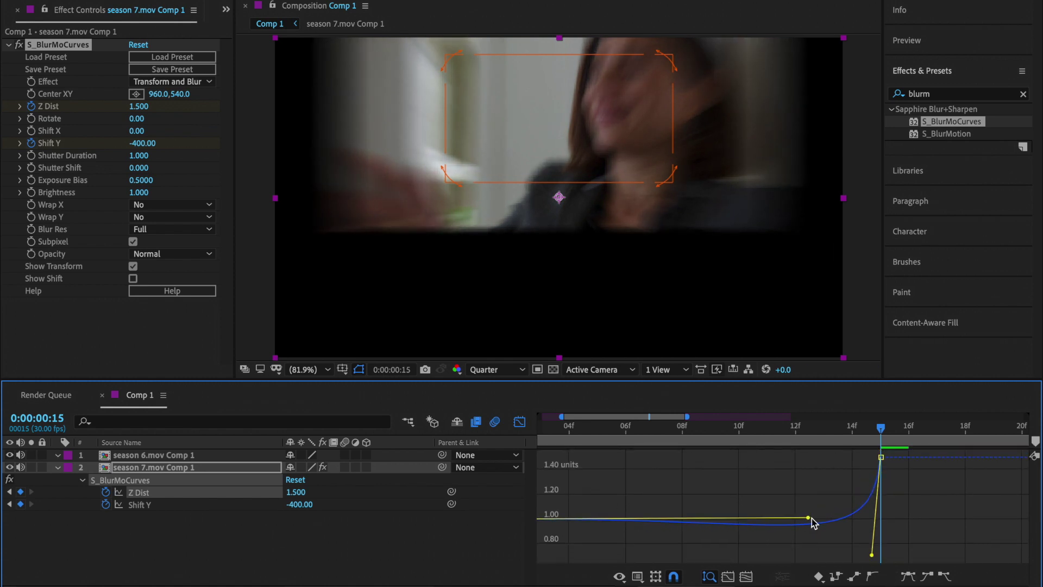
Step: Extend the first Z Dist keyframe's curve handle to about frame 14 so the rise into frame 15 is sharper
{"action": "left_click", "coordinate": [517, 424]}
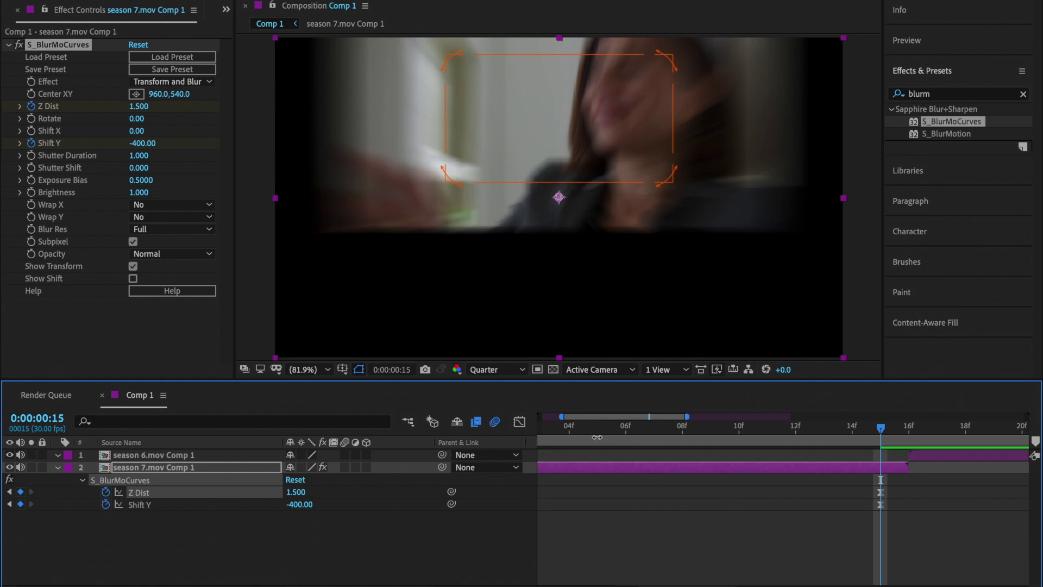
{"action": "left_click", "coordinate": [545, 586]}
{"action": "left_click", "coordinate": [545, 586]}
{"action": "left_click_drag", "start_coordinate": [561, 428], "coordinate": [664, 441]}
{"action": "left_click", "coordinate": [514, 423]}
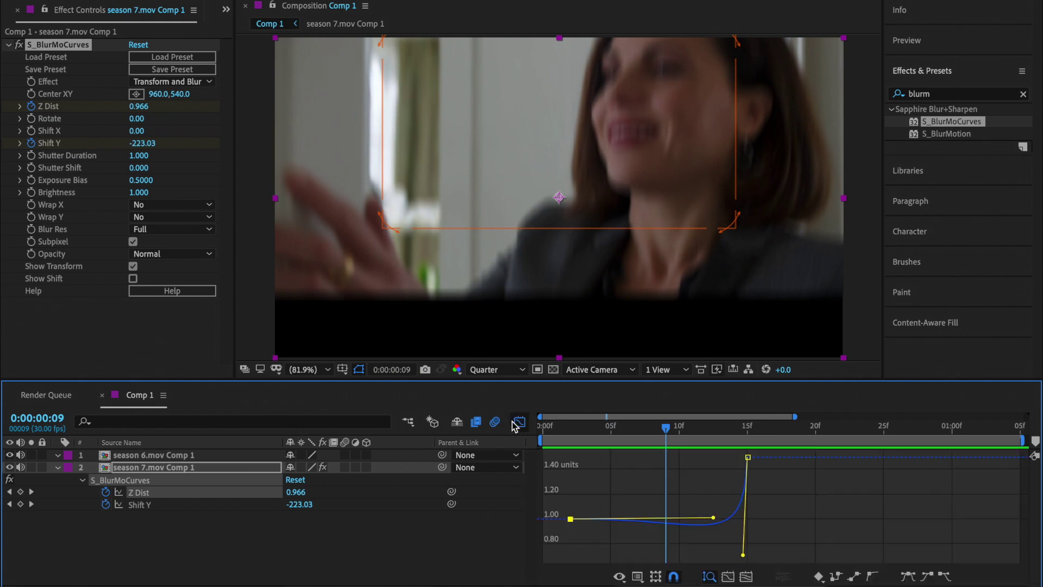
{"action": "left_click_drag", "start_coordinate": [713, 517], "coordinate": [735, 517]}
{"action": "left_click", "coordinate": [518, 422]}
Step: Reshape the season 7 Shift Y value curve to stay flat and drop steeply just before frame 15
{"action": "left_click", "coordinate": [571, 504]}
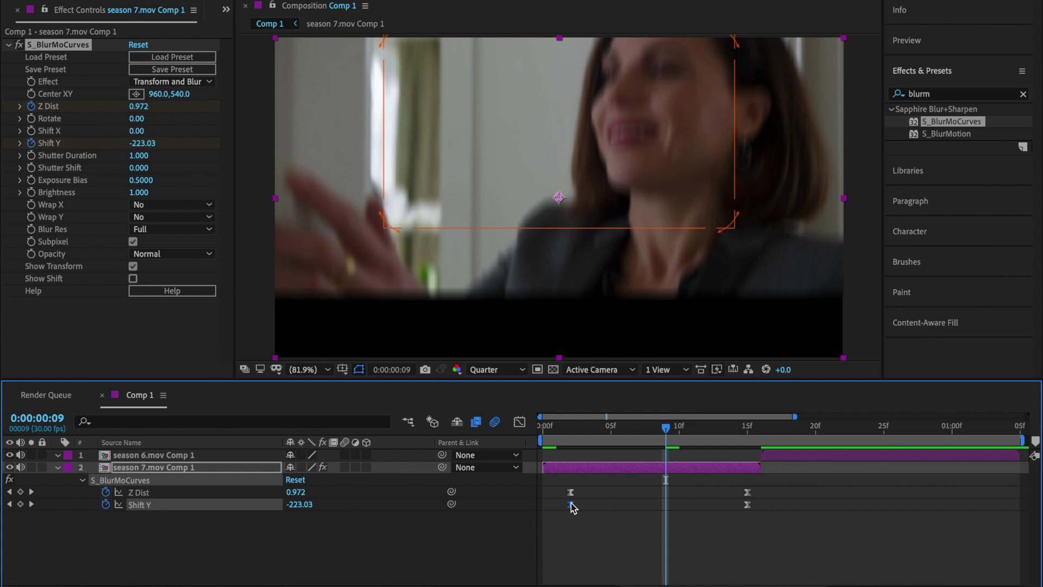
{"action": "left_click", "coordinate": [518, 421]}
{"action": "left_click_drag", "start_coordinate": [688, 555], "coordinate": [758, 456]}
{"action": "left_click_drag", "start_coordinate": [629, 481], "coordinate": [733, 481]}
{"action": "left_click", "coordinate": [519, 422]}
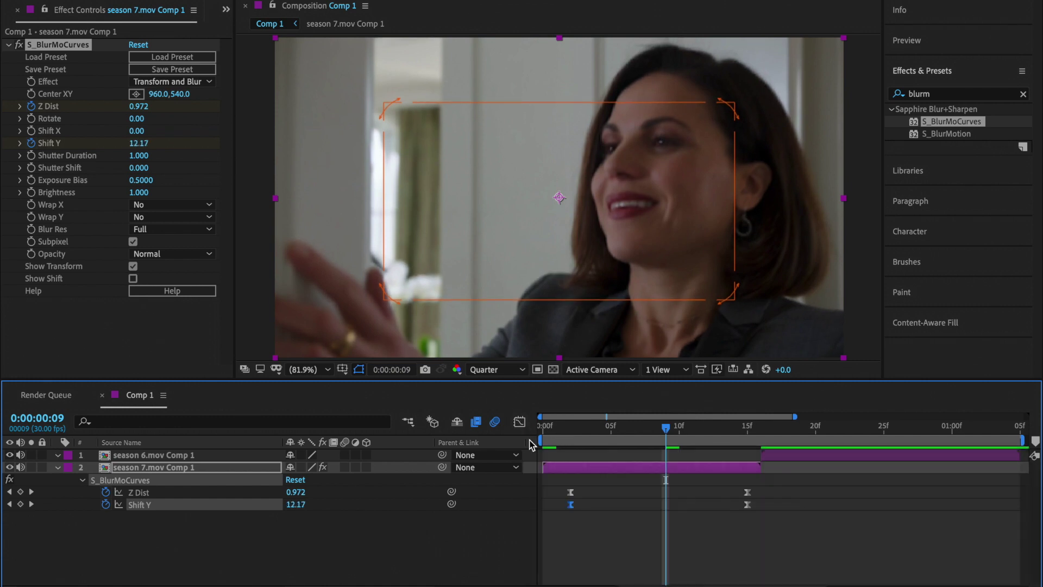
Step: Scrub the season 7 move from the start to frame 15 and set the effect's Wrap X and Wrap Y to Reflect
{"action": "left_click", "coordinate": [546, 432]}
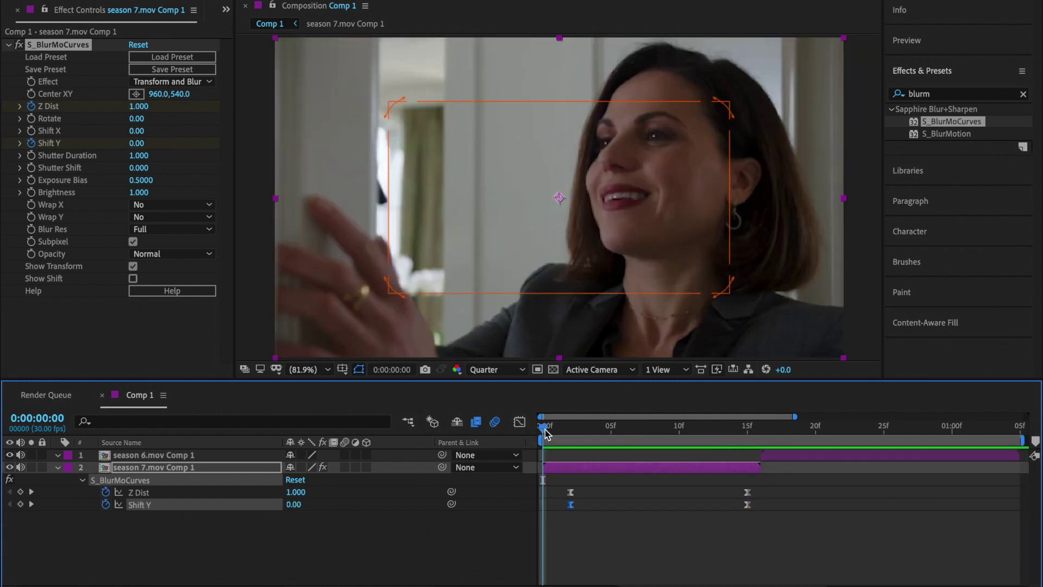
{"action": "left_click_drag", "start_coordinate": [546, 432], "coordinate": [750, 440]}
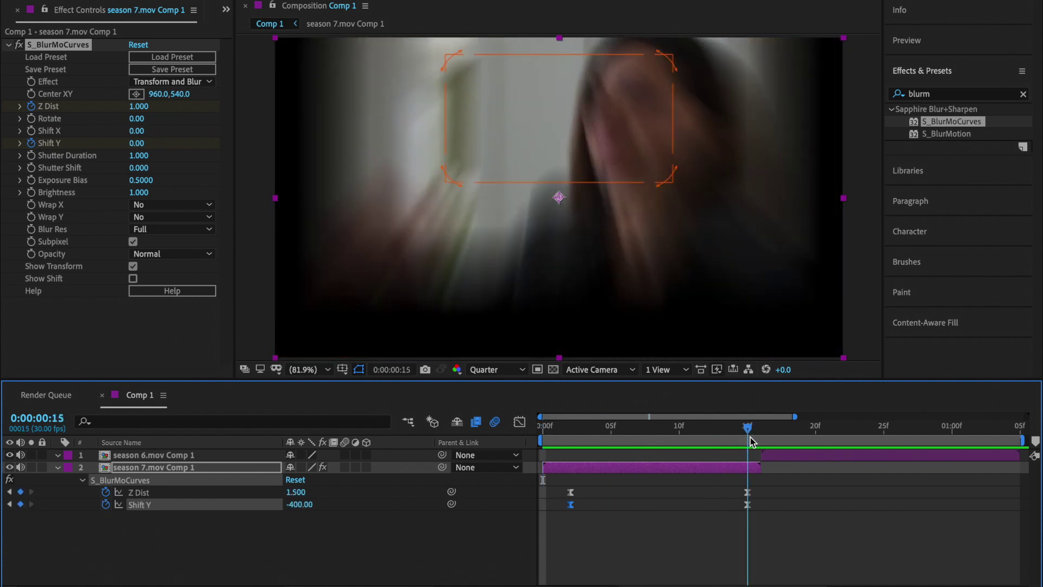
{"action": "left_click", "coordinate": [173, 216]}
{"action": "left_click", "coordinate": [163, 258]}
{"action": "left_click", "coordinate": [173, 205]}
{"action": "left_click", "coordinate": [163, 246]}
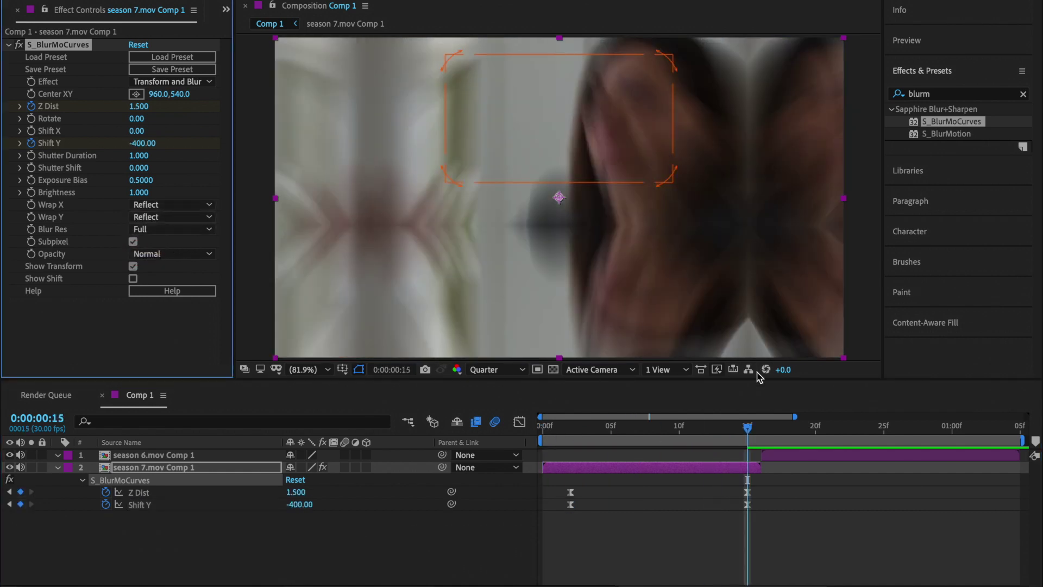
Step: Apply S_BlurMoCurves to the season 6 clip at frame 16 and keyframe its Z Dist and Shift Y there and at 0:00:01:01
{"action": "left_click", "coordinate": [764, 432]}
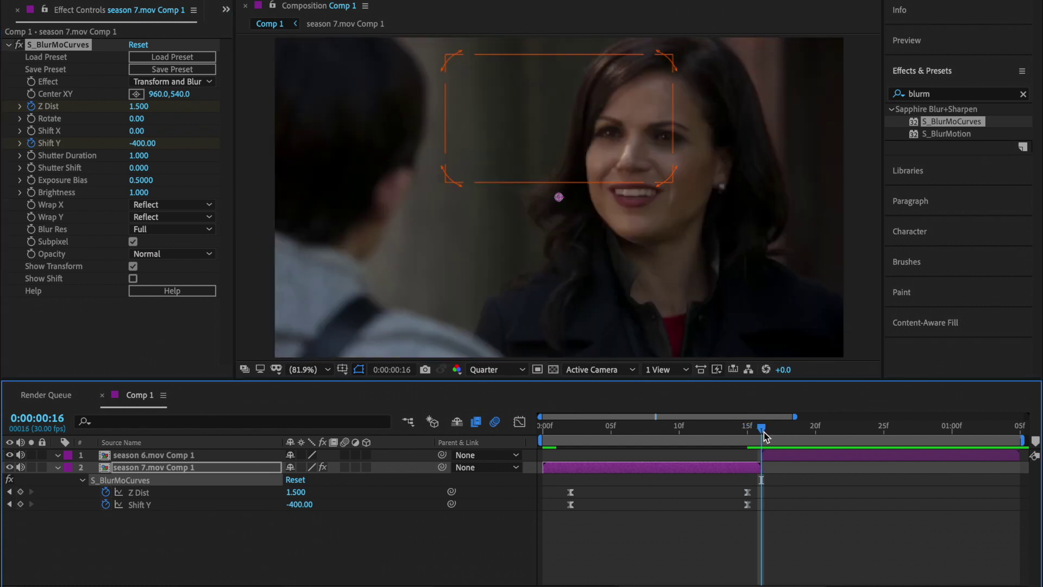
{"action": "left_click", "coordinate": [780, 455]}
{"action": "double_click", "coordinate": [942, 123]}
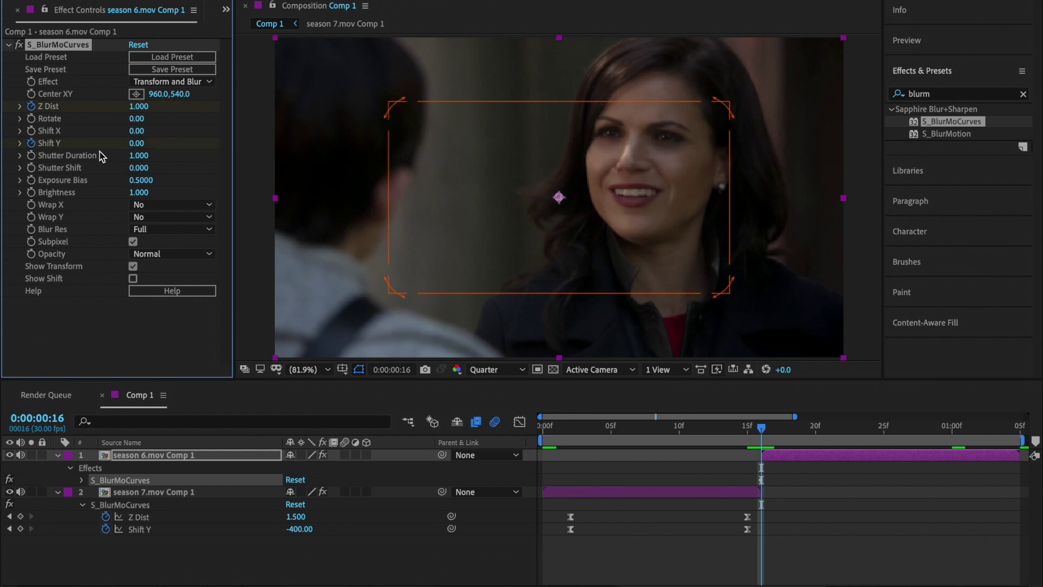
{"action": "key", "text": "u"}
{"action": "left_click", "coordinate": [967, 430]}
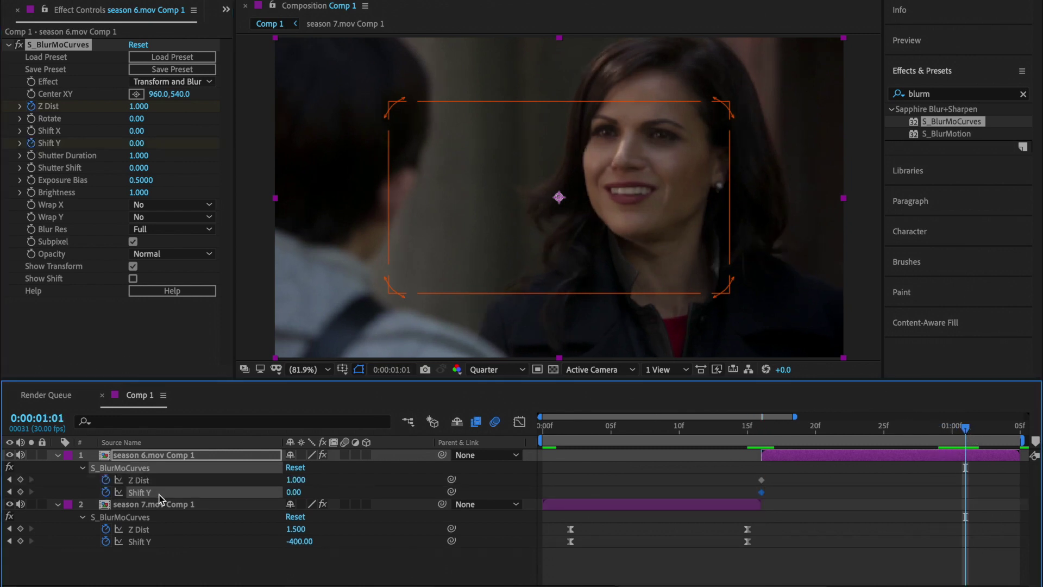
{"action": "left_click", "coordinate": [20, 479]}
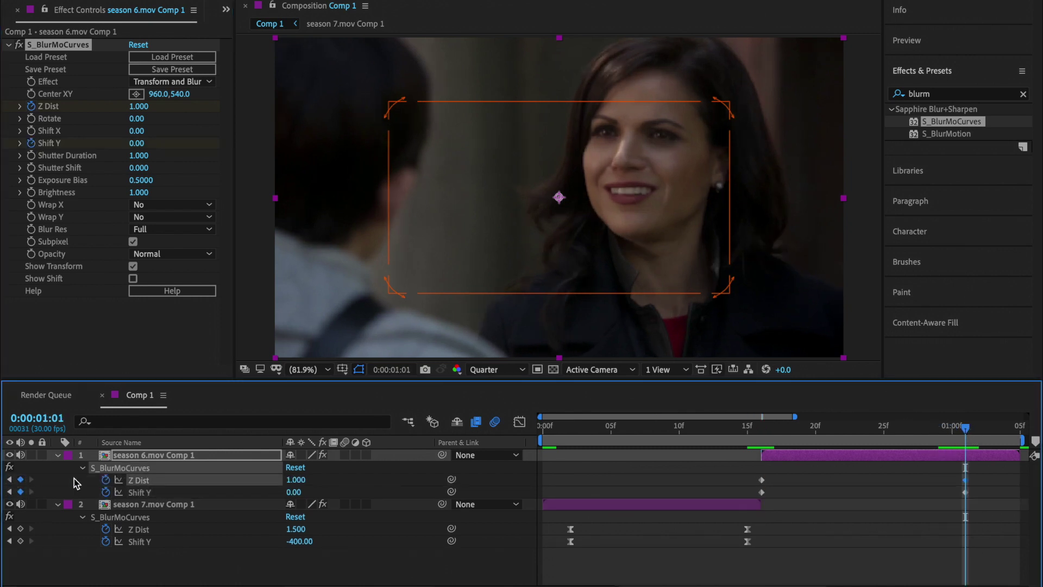
Step: Set season 6's first keyframes at frame 16 to Z Dist 0.5 and Shift Y 400, and easy-ease all its keyframes
{"action": "left_click", "coordinate": [10, 480]}
{"action": "left_click", "coordinate": [298, 480]}
{"action": "type", "text": ".5"}
{"action": "key", "text": "Return"}
{"action": "left_click", "coordinate": [297, 492]}
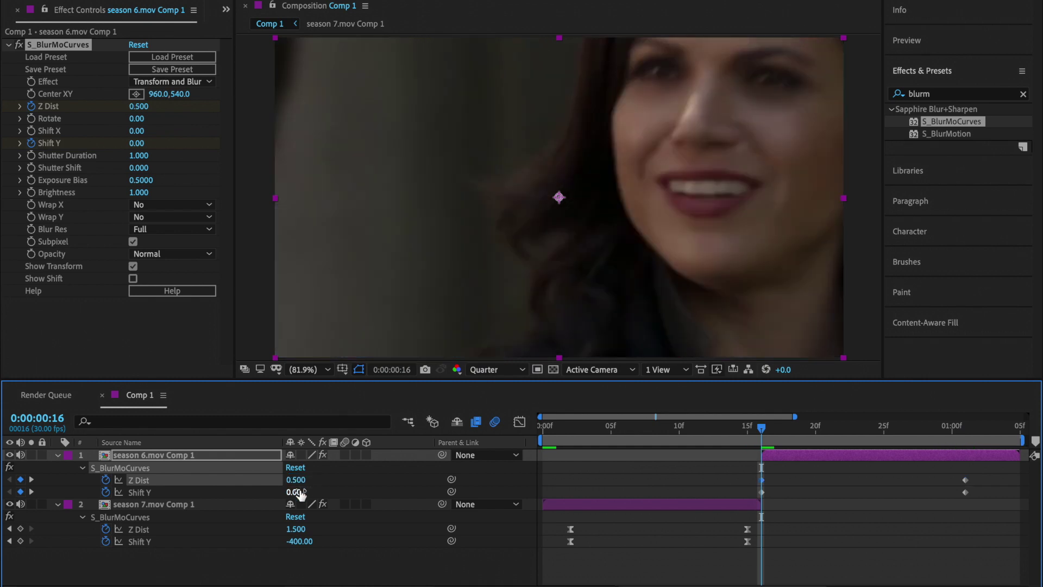
{"action": "key", "text": "Return"}
{"action": "left_click_drag", "start_coordinate": [972, 497], "coordinate": [737, 474]}
{"action": "key", "text": "F9"}
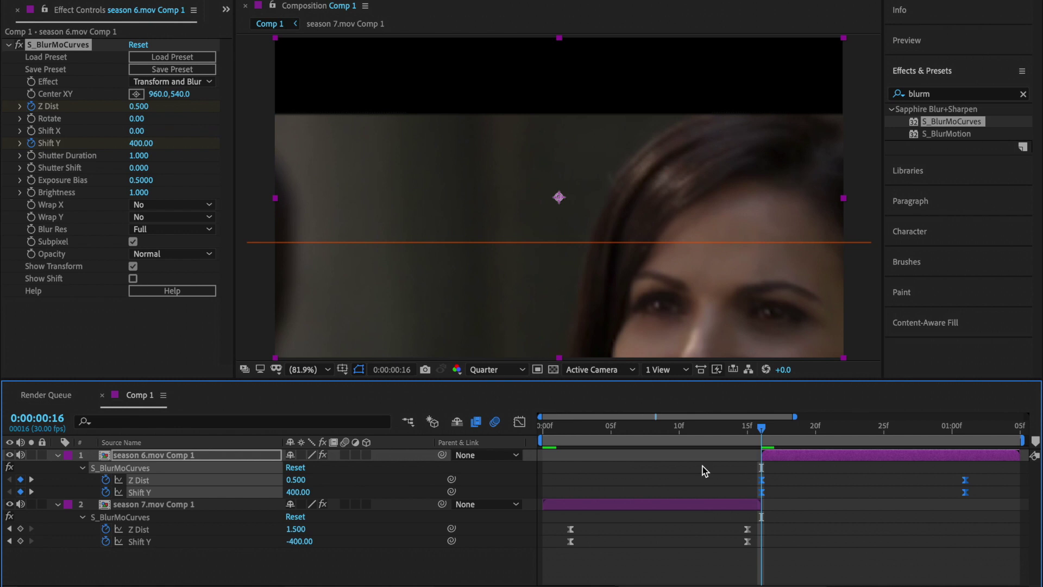
Step: Set Wrap X and Wrap Y to Reflect for the season 6 S_BlurMoCurves effect
{"action": "left_click", "coordinate": [200, 217]}
{"action": "left_click", "coordinate": [163, 259]}
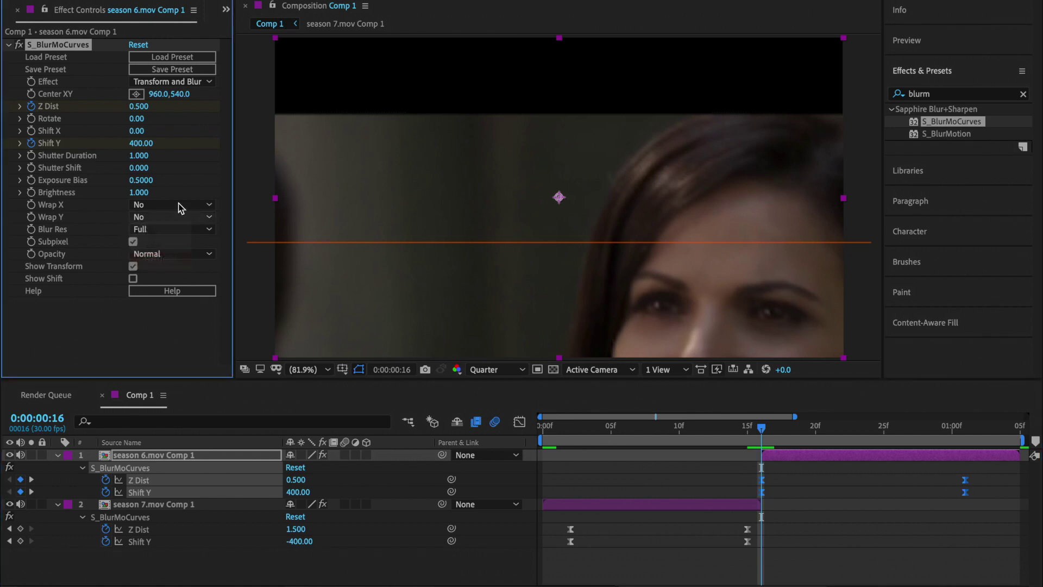
{"action": "left_click", "coordinate": [185, 205]}
Step: Reshape the season 6 Z Dist value curve to rise steeply from frame 16 and flatten out toward the last keyframe
{"action": "left_click", "coordinate": [754, 484]}
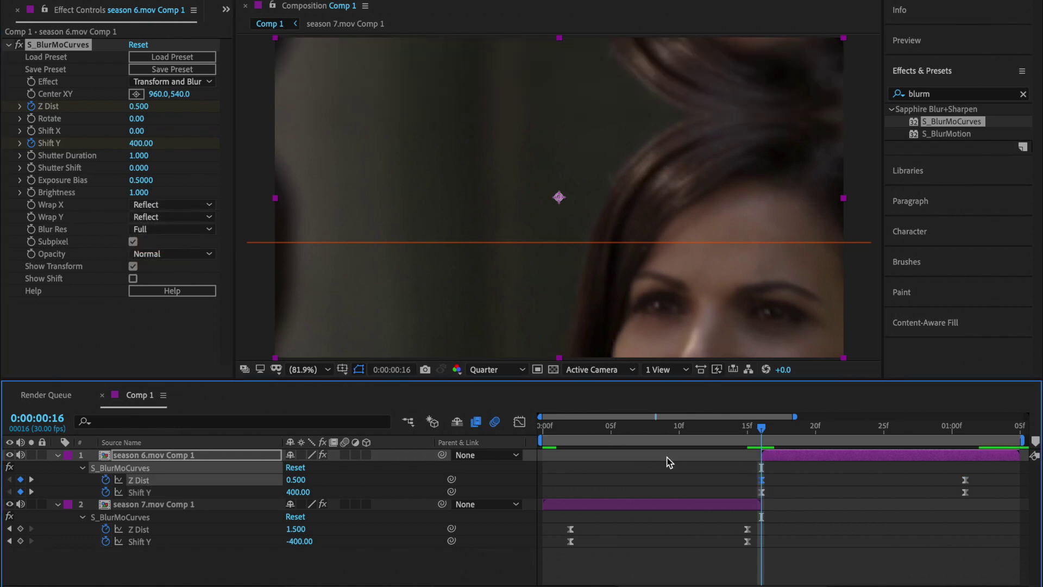
{"action": "left_click", "coordinate": [519, 423]}
{"action": "left_click_drag", "start_coordinate": [829, 554], "coordinate": [765, 486]}
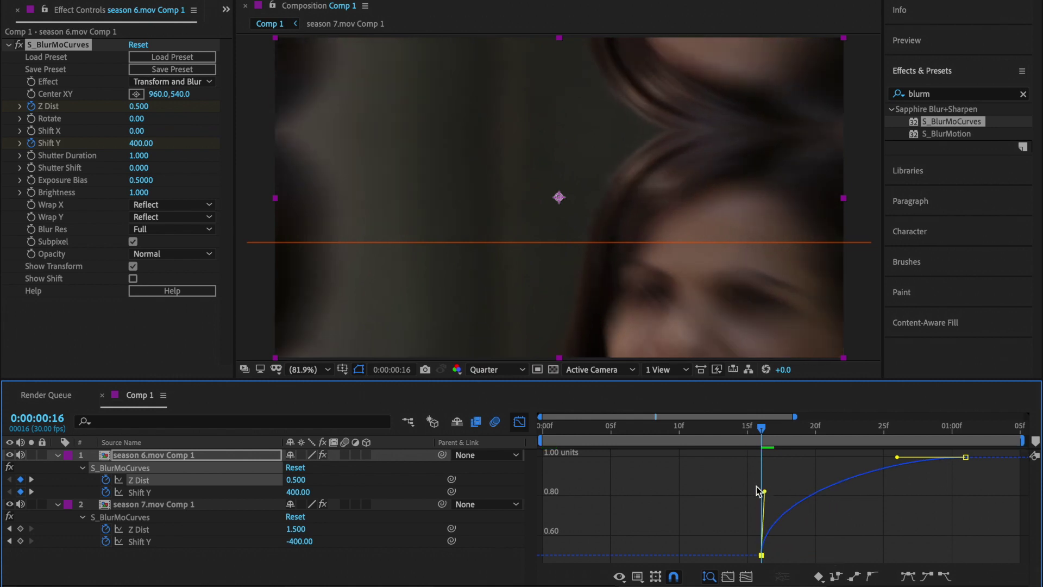
{"action": "left_click_drag", "start_coordinate": [897, 457], "coordinate": [803, 457]}
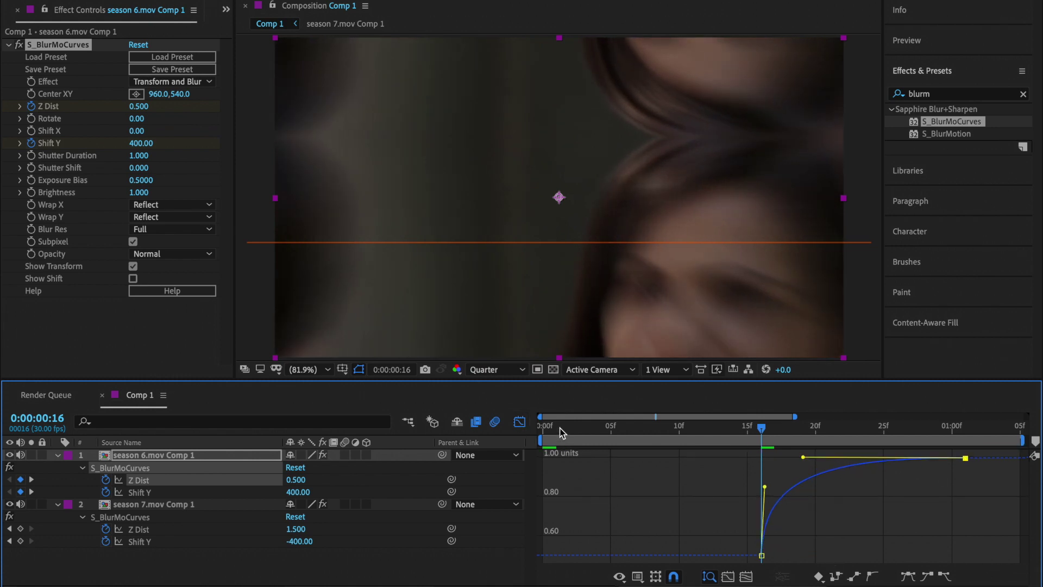
{"action": "left_click", "coordinate": [520, 422]}
Step: Reshape the season 6 Shift Y value curve to drop steeply from frame 16 and flatten out, and preview the transition from the start
{"action": "left_click", "coordinate": [761, 492]}
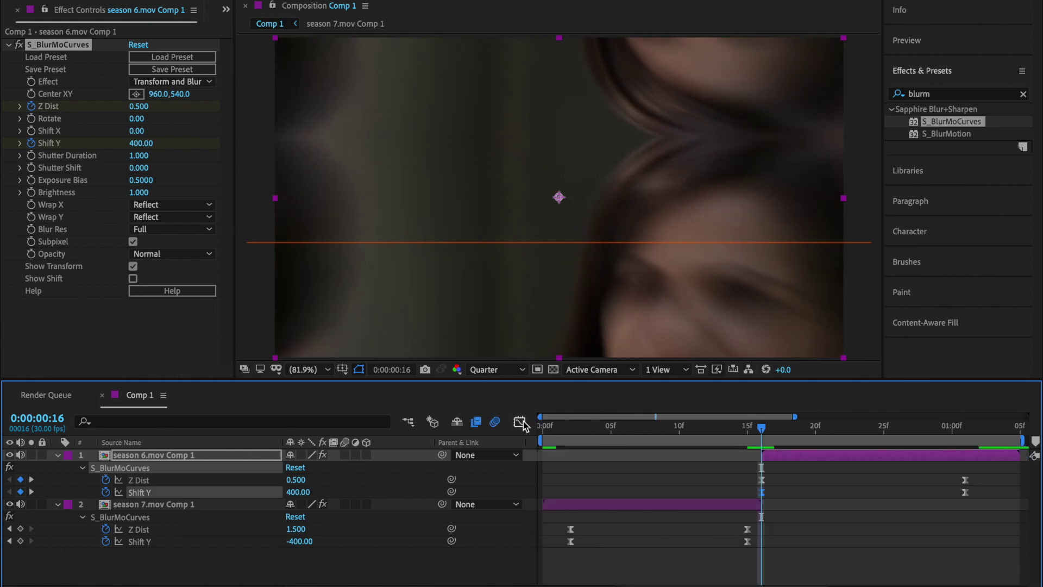
{"action": "left_click", "coordinate": [520, 422]}
{"action": "left_click_drag", "start_coordinate": [829, 458], "coordinate": [765, 528]}
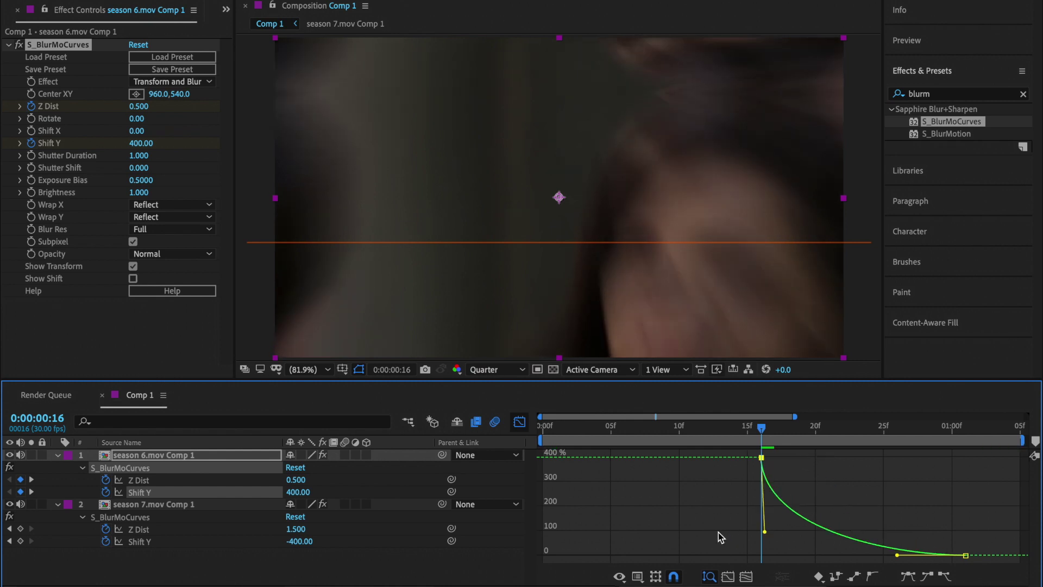
{"action": "left_click_drag", "start_coordinate": [897, 555], "coordinate": [823, 553]}
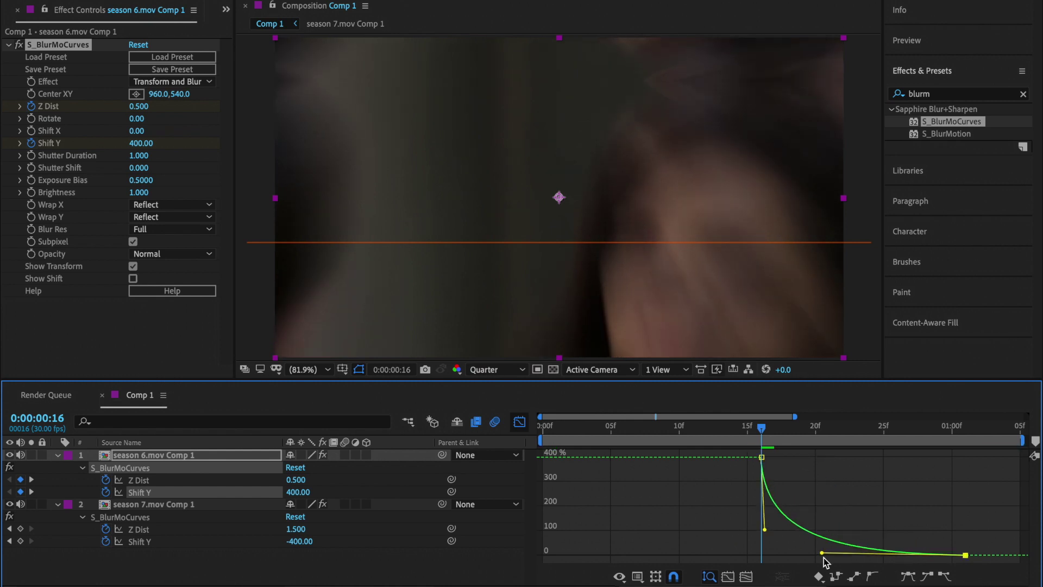
{"action": "left_click", "coordinate": [520, 422]}
{"action": "left_click", "coordinate": [543, 426]}
{"action": "key", "text": "space"}
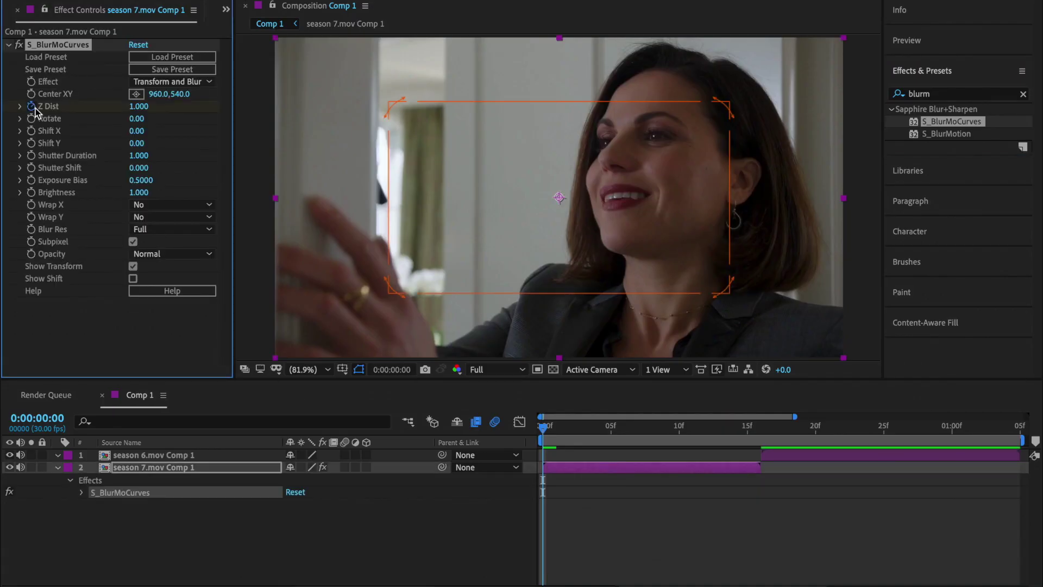
Step: Move season 7's first Z Dist keyframe to frame 3 and add a Z Dist keyframe of 1.6 at frame 15
{"action": "key", "text": "u"}
{"action": "left_click", "coordinate": [746, 428]}
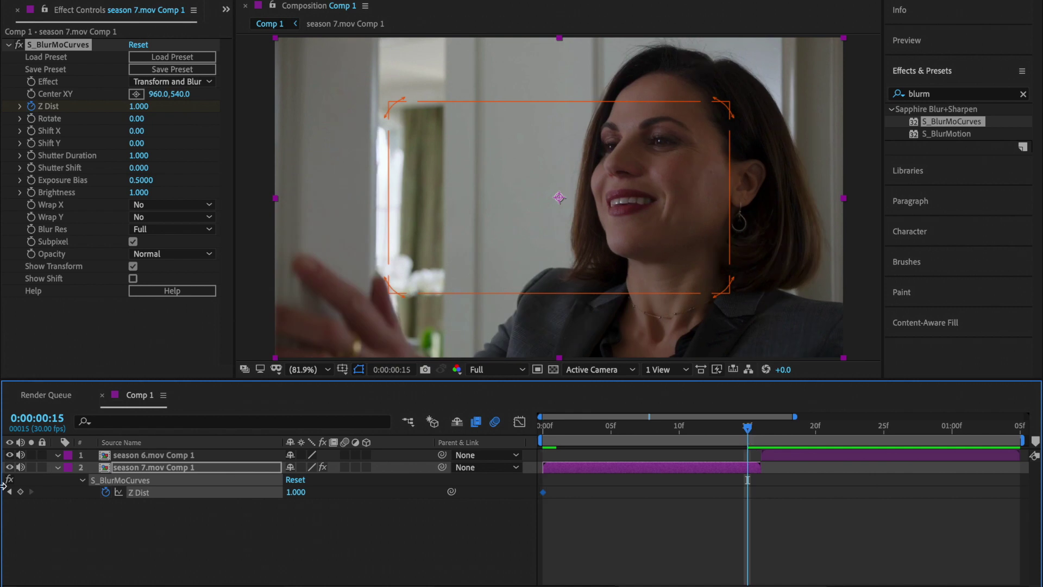
{"action": "left_click_drag", "start_coordinate": [544, 493], "coordinate": [585, 493]}
{"action": "left_click", "coordinate": [302, 493]}
{"action": "type", "text": "1.6"}
{"action": "key", "text": "Return"}
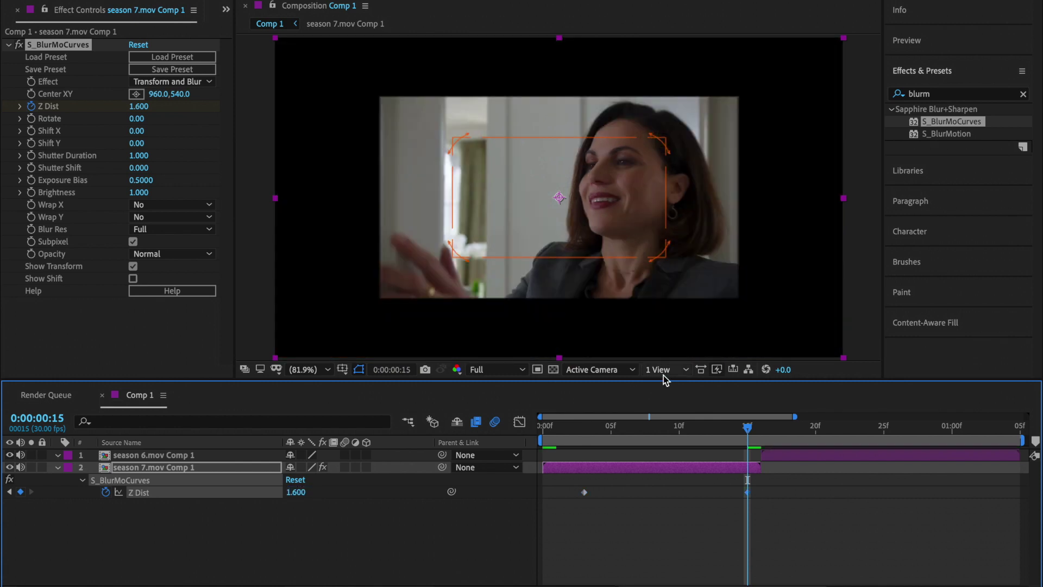
Step: Apply S_BlurMoCurves to the season 6 clip at frame 16 and keyframe only its Z Dist there and at 0:00:01:01
{"action": "left_click", "coordinate": [761, 431]}
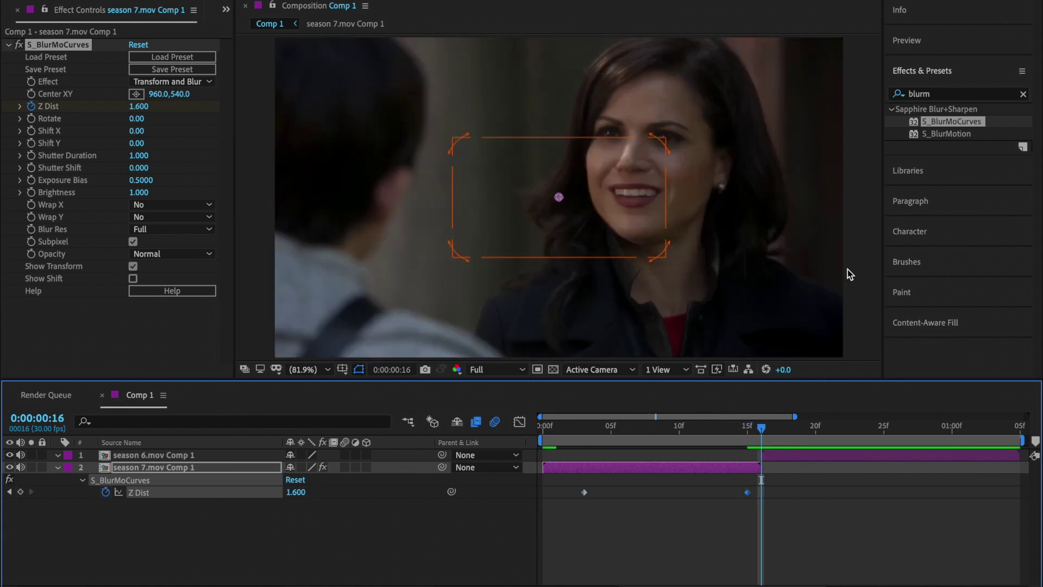
{"action": "left_click_drag", "start_coordinate": [967, 127], "coordinate": [769, 456]}
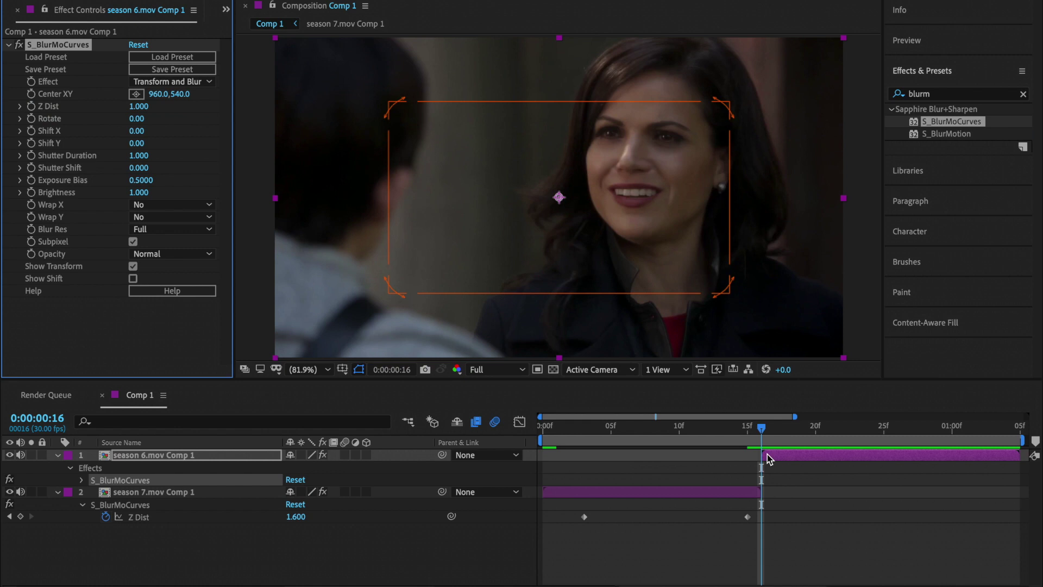
{"action": "key", "text": "u"}
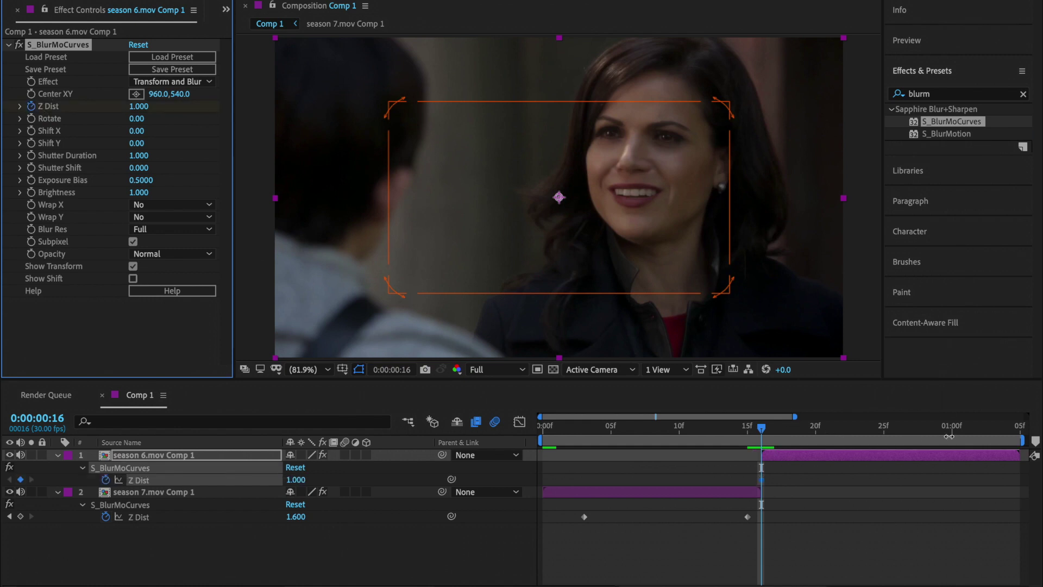
{"action": "left_click", "coordinate": [965, 432]}
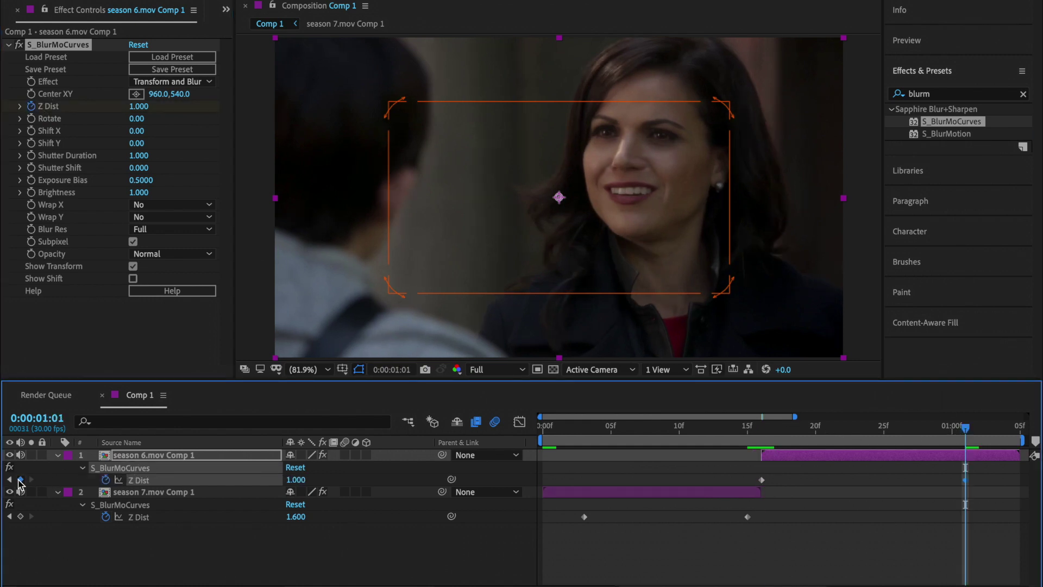
{"action": "left_click", "coordinate": [10, 480]}
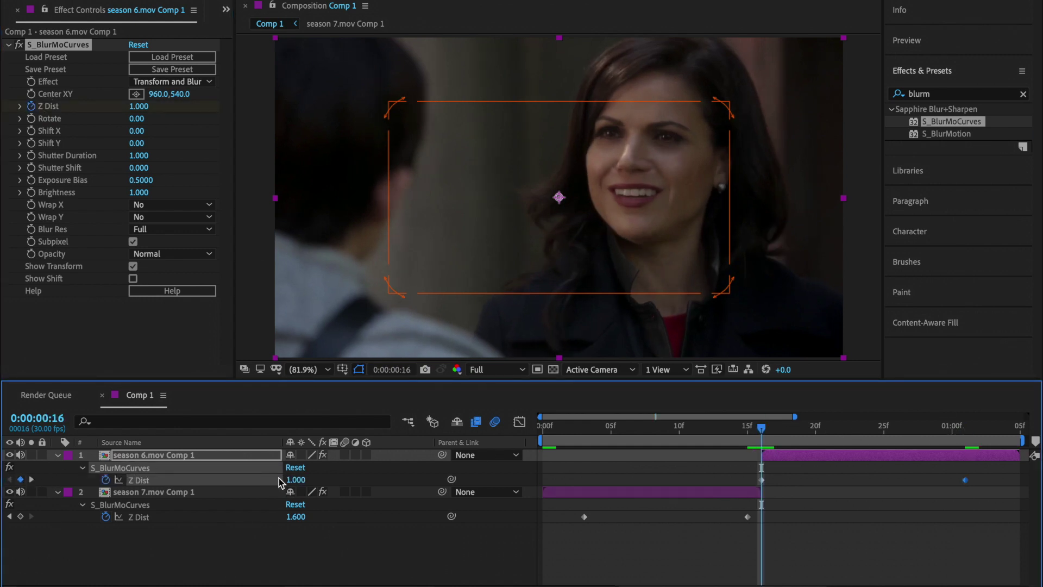
Step: Set season 6's frame 16 Z Dist keyframe to 0.4 and easy-ease both of its Z Dist keyframes
{"action": "left_click", "coordinate": [294, 480]}
{"action": "type", "text": ".4"}
{"action": "key", "text": "Return"}
{"action": "left_click_drag", "start_coordinate": [971, 485], "coordinate": [754, 476]}
{"action": "key", "text": "F9"}
Step: Easy-ease the season 7 Z Dist keyframes and pull the frame 15 curve handle down so the value rises steeply into it
{"action": "left_click_drag", "start_coordinate": [780, 518], "coordinate": [574, 518]}
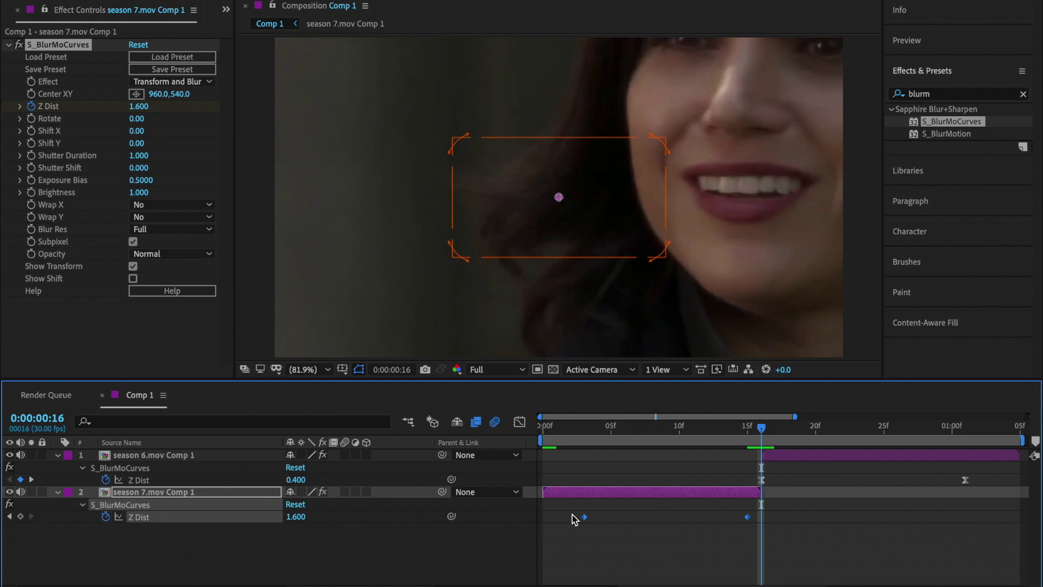
{"action": "left_click", "coordinate": [519, 421]}
{"action": "left_click", "coordinate": [748, 457]}
{"action": "left_click_drag", "start_coordinate": [692, 461], "coordinate": [743, 555]}
{"action": "left_click", "coordinate": [744, 427]}
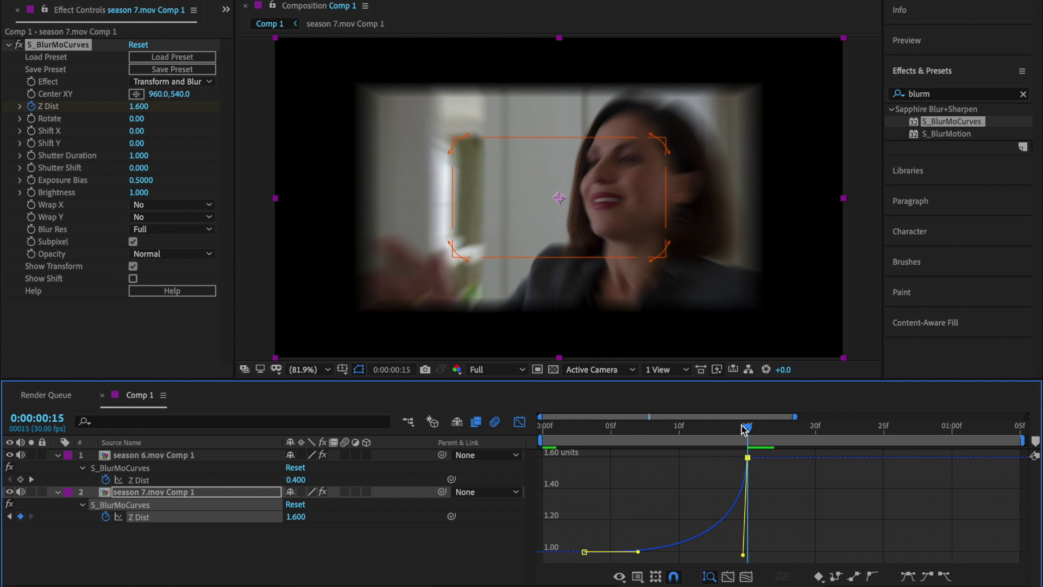
{"action": "mouse_move", "coordinate": [744, 556]}
{"action": "left_mouse_down"}
{"action": "mouse_move", "coordinate": [746, 569]}
{"action": "mouse_move", "coordinate": [744, 555]}
{"action": "left_mouse_up"}
Step: Lower the preview resolution to Quarter and extend season 7's first Z Dist curve handle to about frame 14 for a sharper rise
{"action": "left_click", "coordinate": [496, 370]}
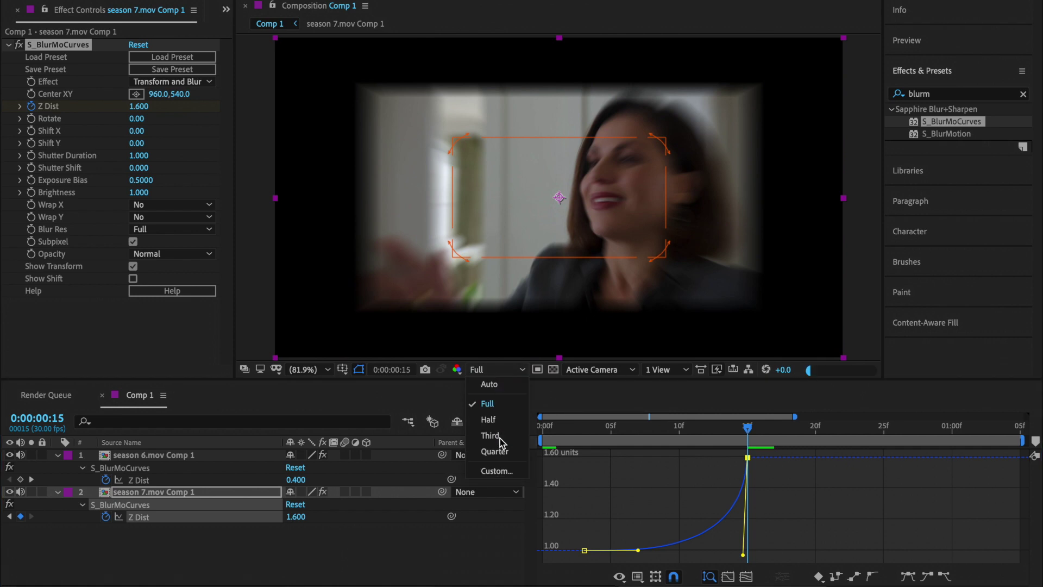
{"action": "left_click", "coordinate": [492, 458]}
{"action": "left_click_drag", "start_coordinate": [748, 551], "coordinate": [755, 559]}
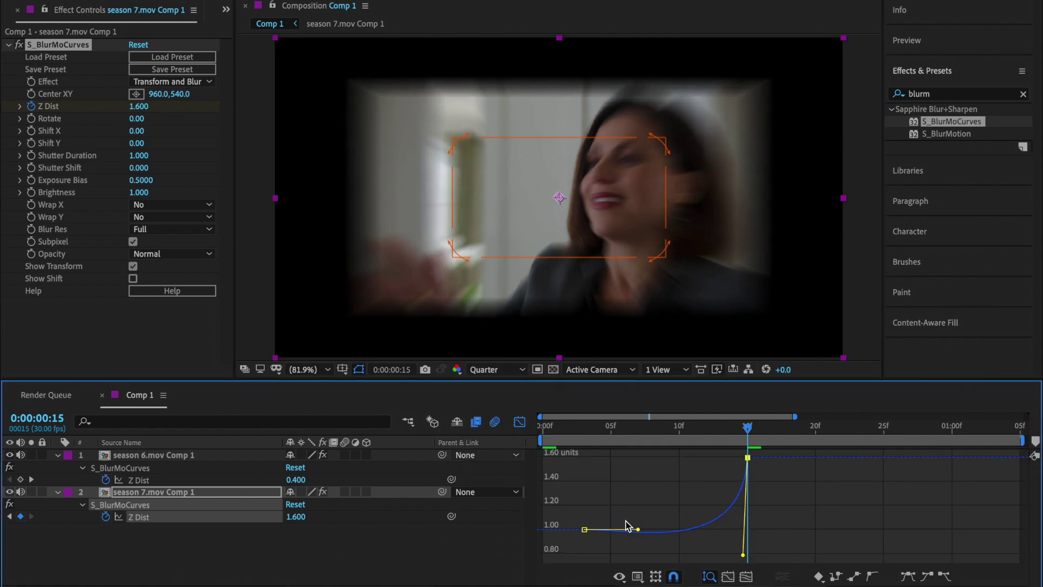
{"action": "left_click_drag", "start_coordinate": [641, 533], "coordinate": [735, 534]}
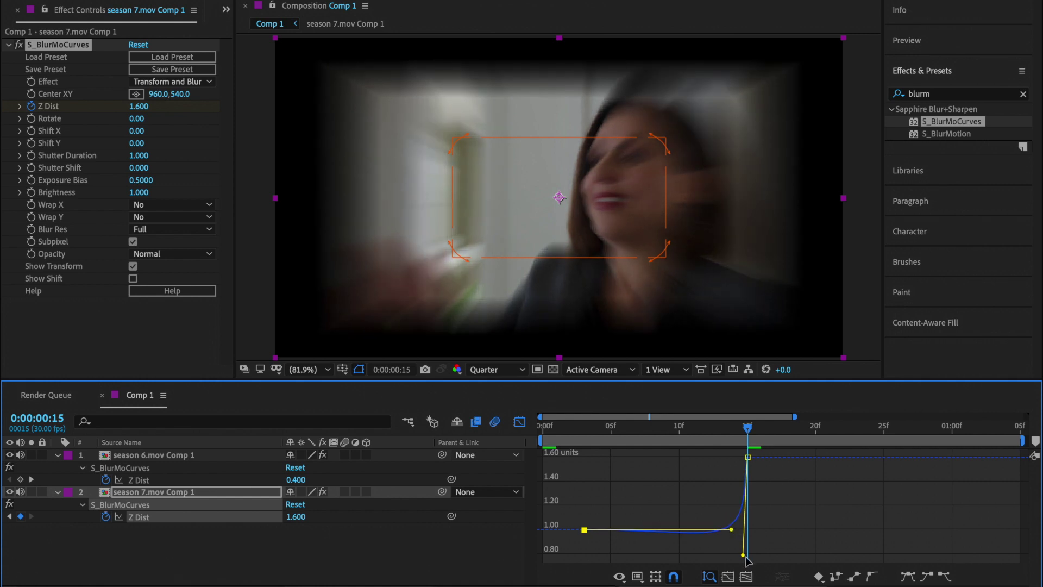
{"action": "left_click", "coordinate": [519, 421]}
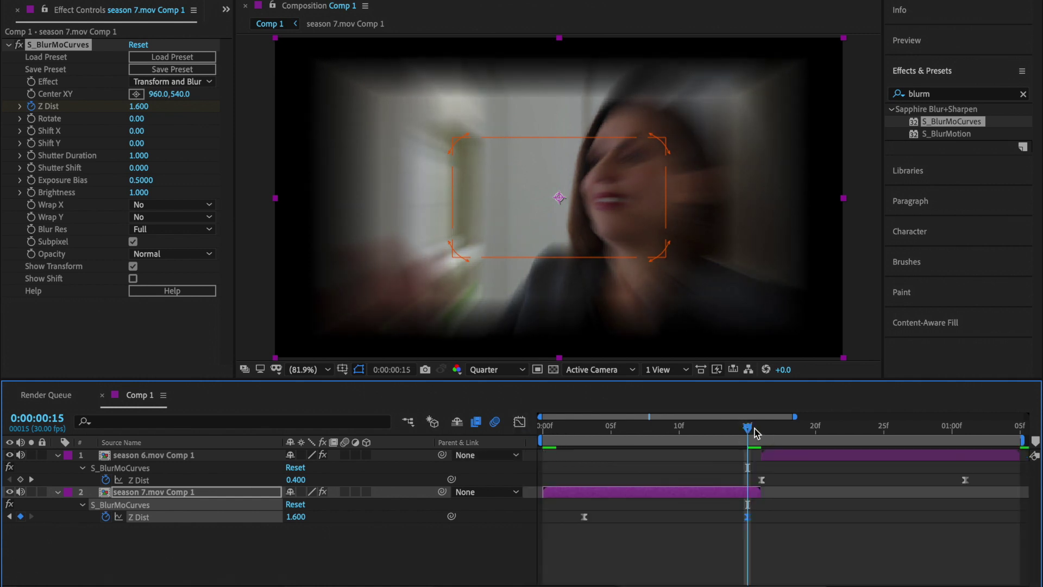
Step: Reshape the season 6 Z Dist curve to climb sharply from 0.4 at frame 16 and level off long before its last keyframe
{"action": "left_click_drag", "start_coordinate": [749, 429], "coordinate": [761, 430]}
{"action": "left_click", "coordinate": [761, 479]}
{"action": "left_click", "coordinate": [520, 422]}
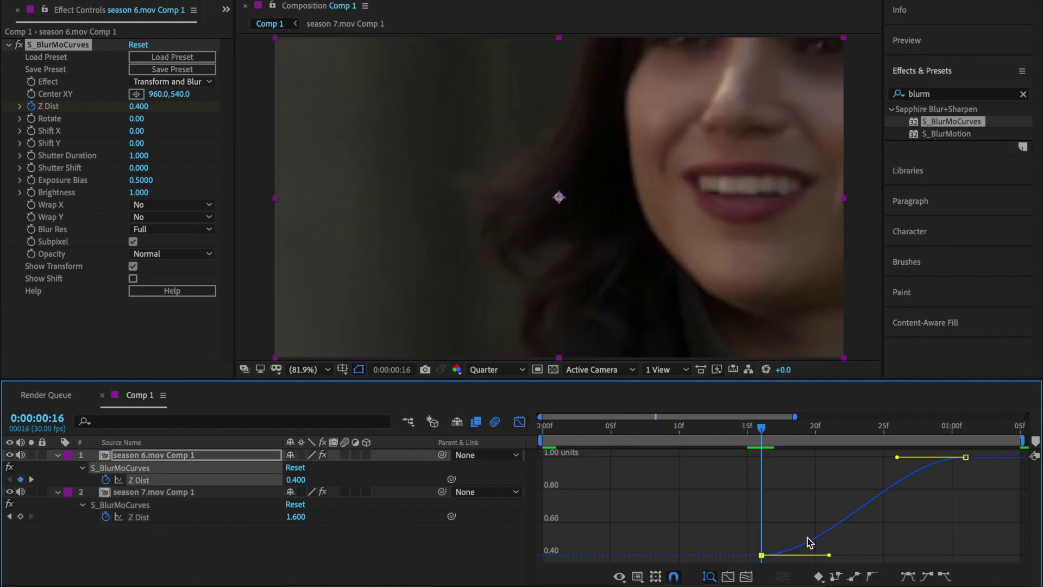
{"action": "left_click_drag", "start_coordinate": [830, 556], "coordinate": [765, 487]}
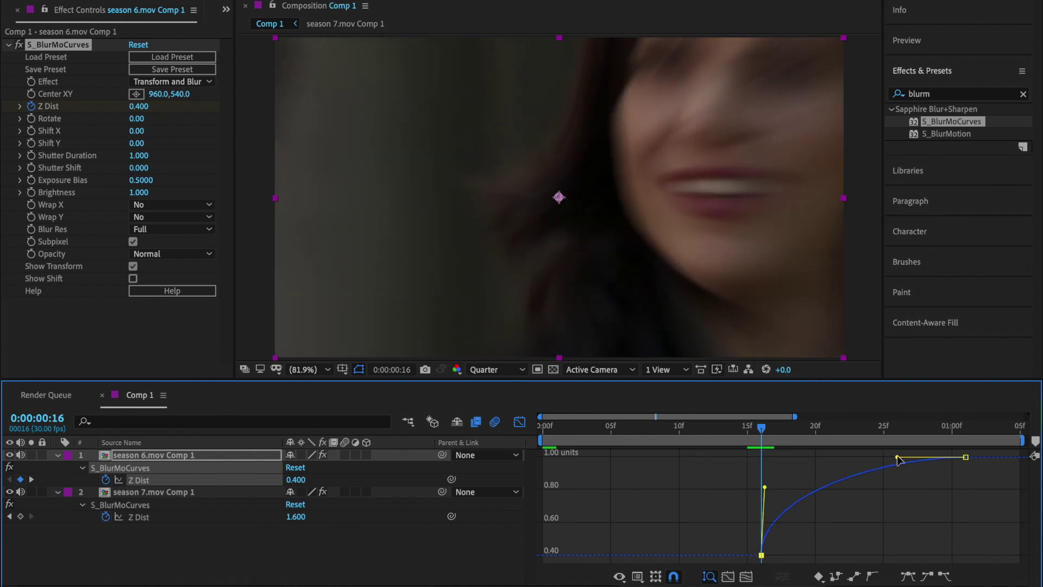
{"action": "left_click_drag", "start_coordinate": [898, 458], "coordinate": [792, 460]}
{"action": "left_click", "coordinate": [519, 422]}
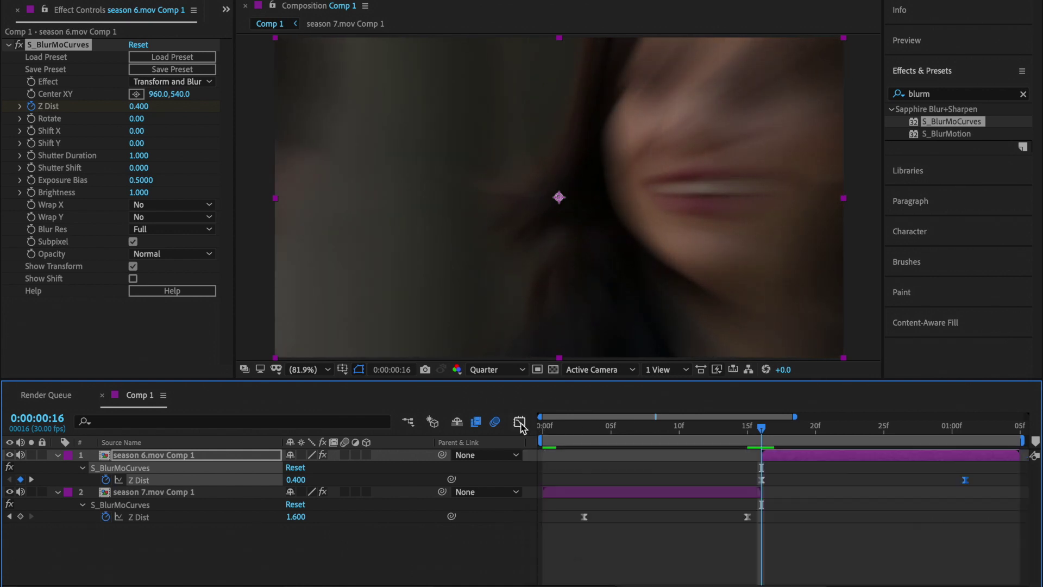
Step: Set the S_BlurMoCurves edge wrapping to Reflect on season 6, and both Wrap X and Wrap Y to Reflect on season 7
{"action": "left_click", "coordinate": [158, 204]}
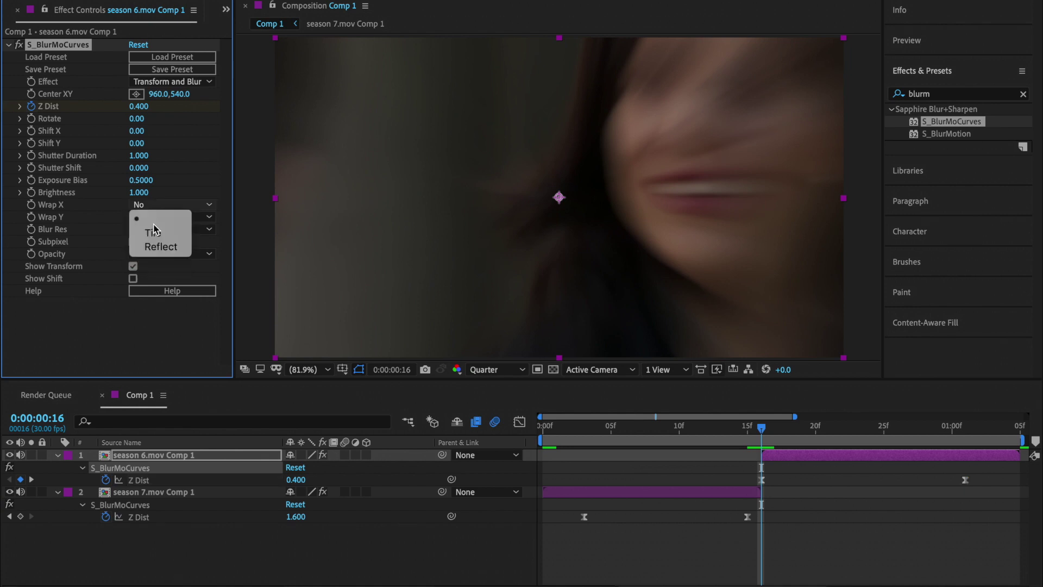
{"action": "left_click", "coordinate": [157, 247]}
{"action": "left_click", "coordinate": [610, 426]}
{"action": "left_click", "coordinate": [614, 492]}
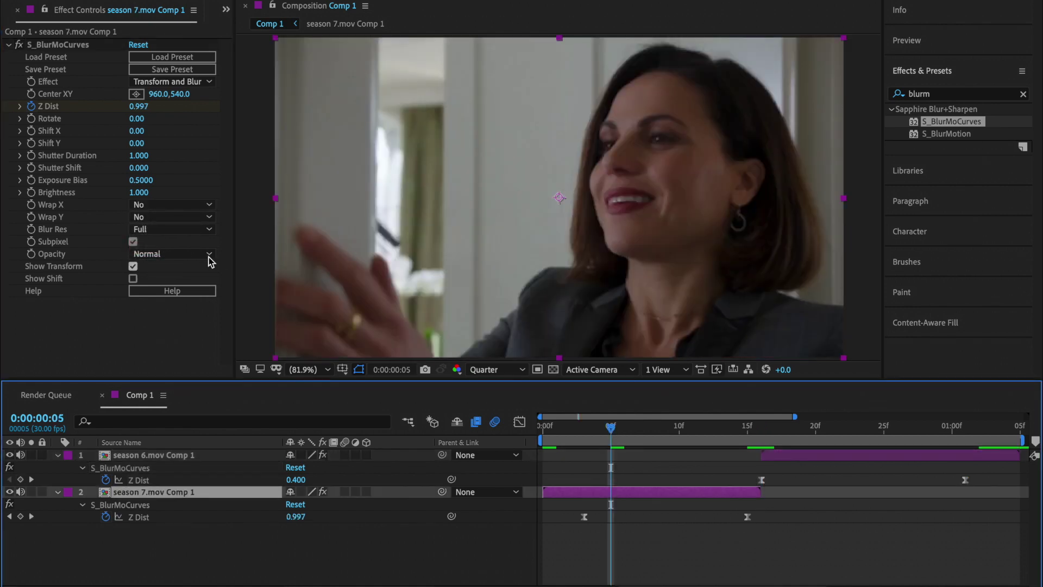
{"action": "left_click", "coordinate": [184, 218]}
{"action": "left_click", "coordinate": [171, 260]}
{"action": "left_click", "coordinate": [168, 206]}
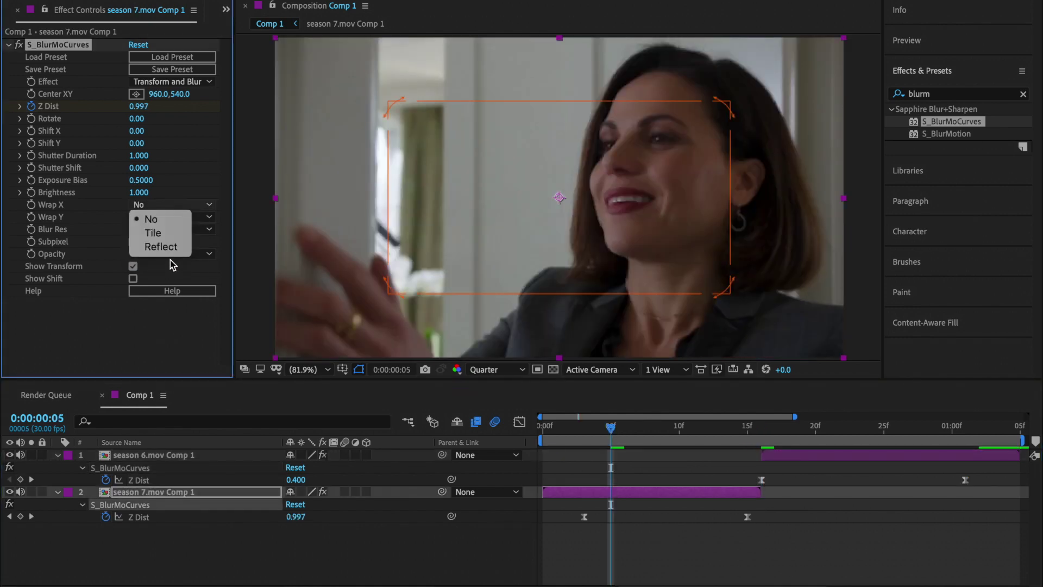
{"action": "left_click", "coordinate": [178, 251]}
Step: Preview the zoom transition from the start and collapse the properties of both clip layers
{"action": "left_click", "coordinate": [543, 426]}
{"action": "key", "text": "space"}
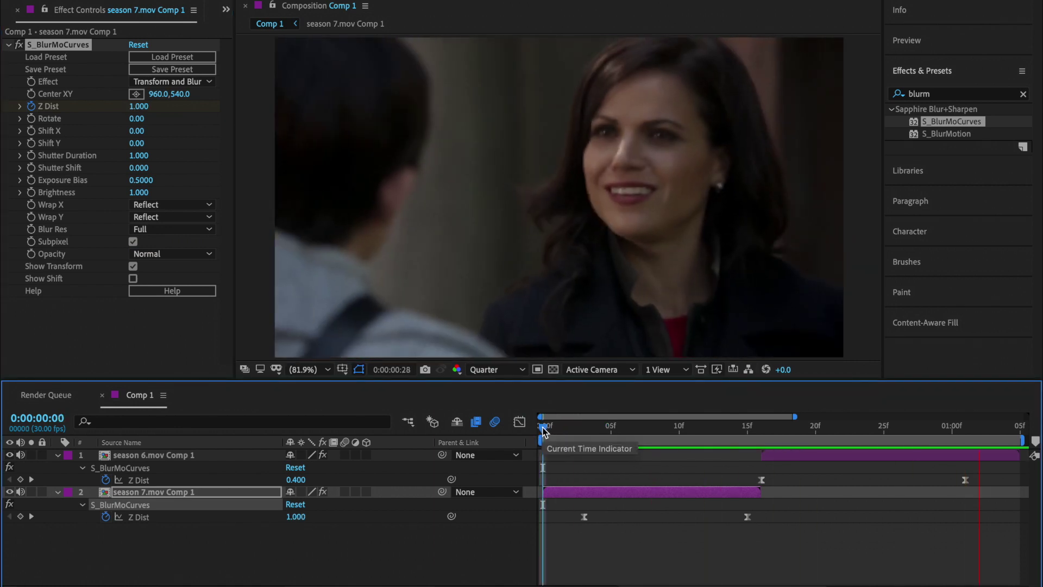
{"action": "key", "text": "space"}
{"action": "left_click", "coordinate": [57, 455]}
{"action": "left_click", "coordinate": [57, 468]}
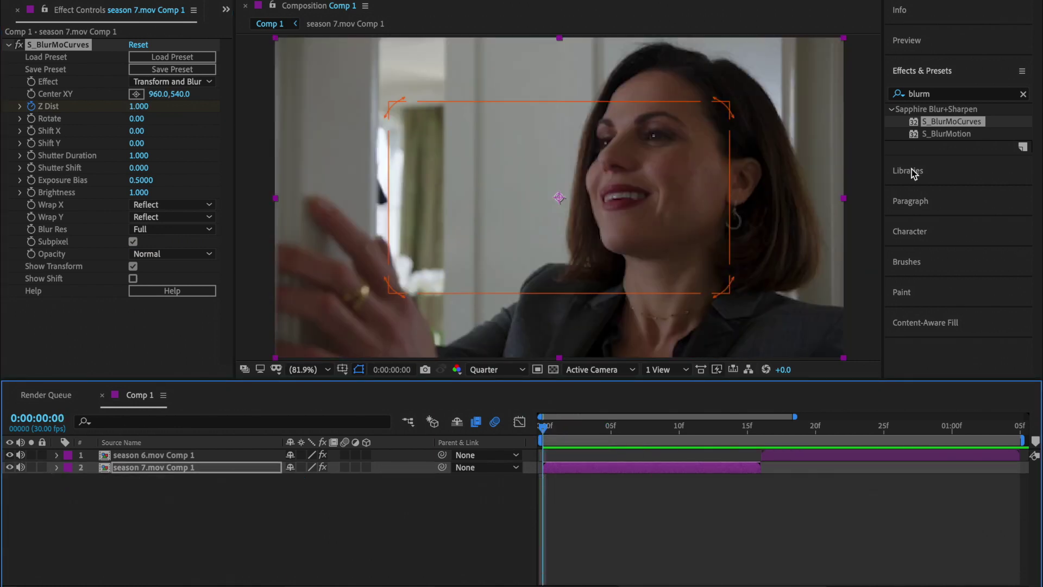
Step: Apply the Brightness & Contrast effect to the season 6 clip with the playhead at frame 16
{"action": "left_click", "coordinate": [762, 425]}
{"action": "key", "text": "ctrl+Up"}
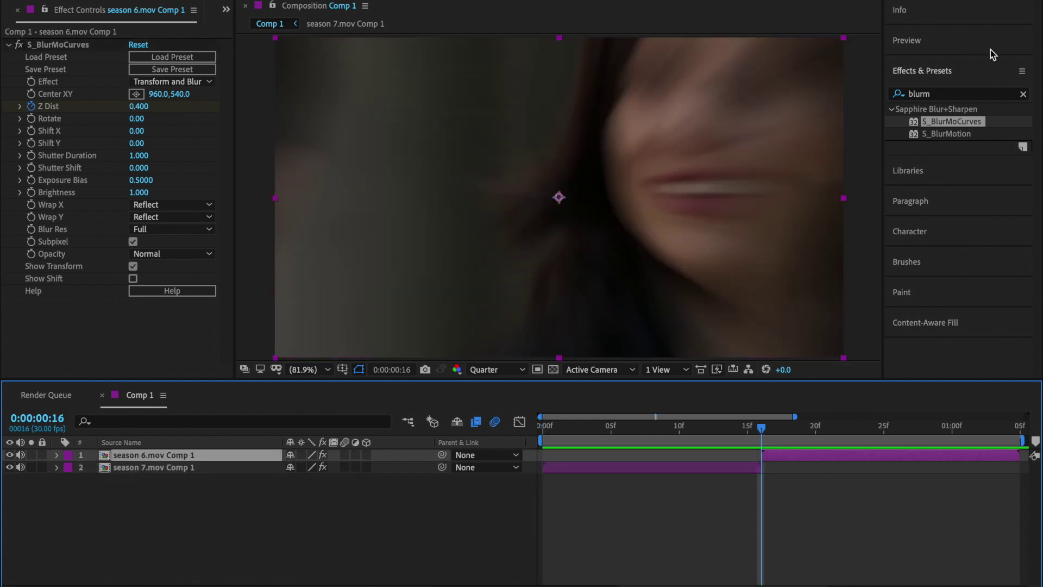
{"action": "left_click", "coordinate": [797, 468]}
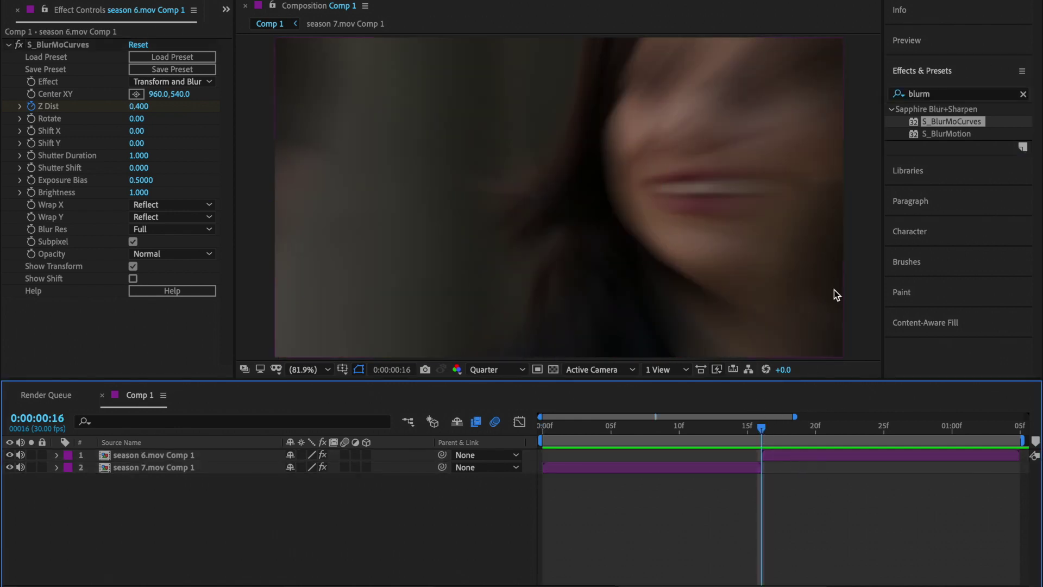
{"action": "left_click", "coordinate": [945, 90]}
{"action": "type", "text": "brigh"}
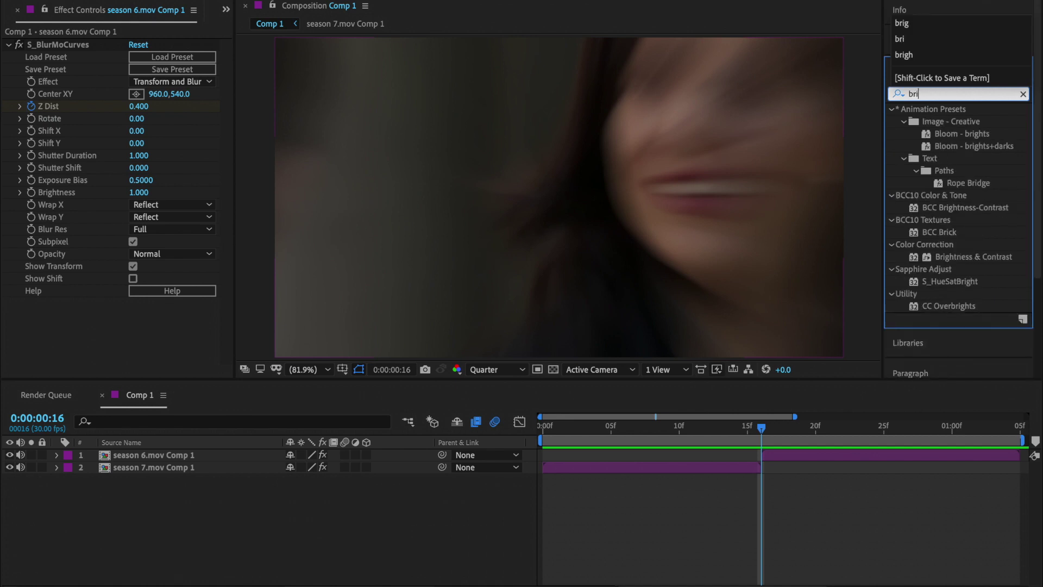
{"action": "left_click_drag", "start_coordinate": [956, 195], "coordinate": [796, 459]}
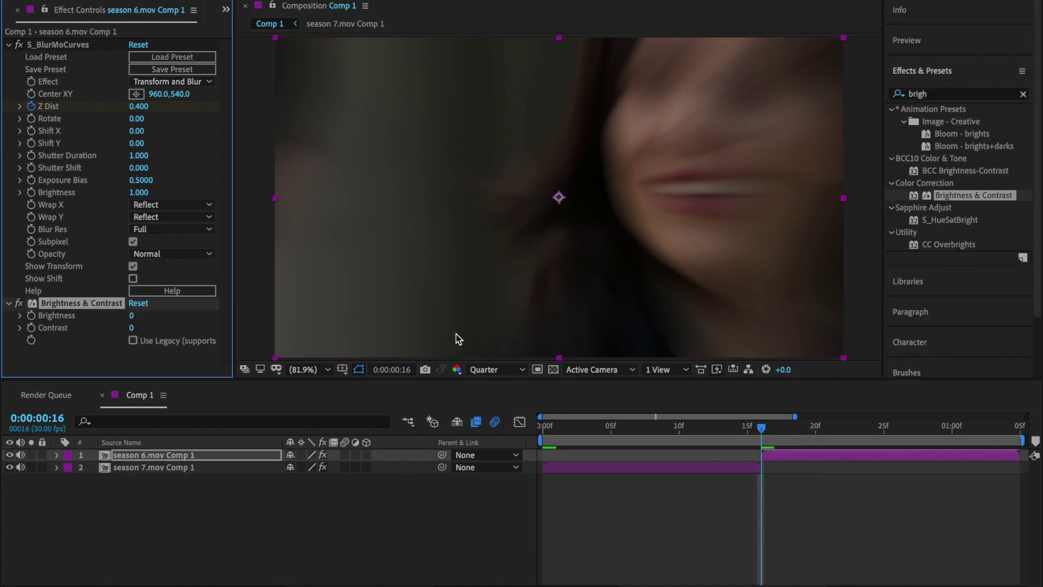
Step: Animate season 6's Brightness from 100 at frame 16 to 0 at 0:00:01:04, and preview the transition from the start
{"action": "key", "text": "u"}
{"action": "left_click", "coordinate": [938, 426]}
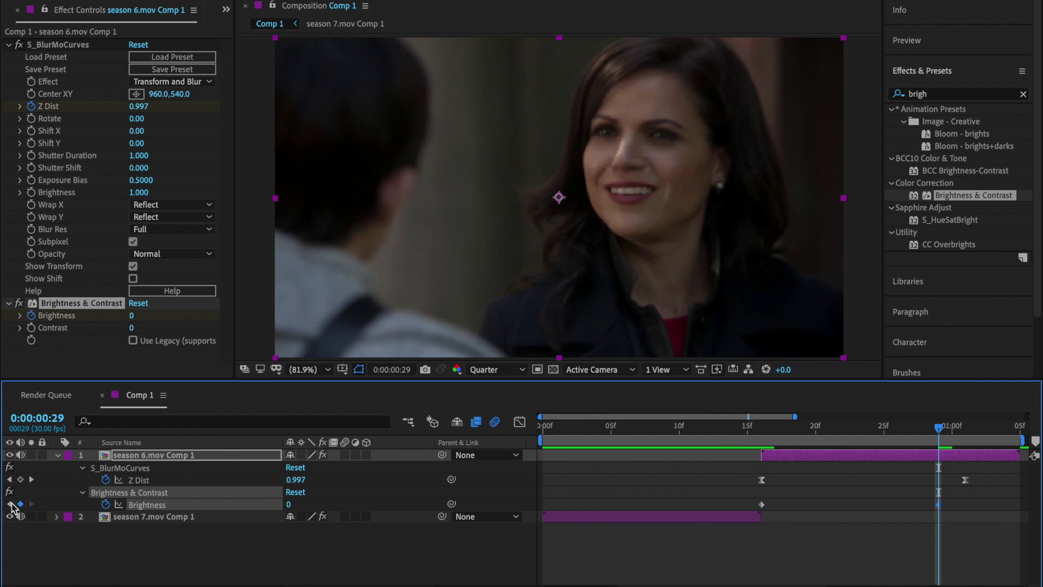
{"action": "left_click", "coordinate": [10, 504]}
{"action": "left_click", "coordinate": [291, 505]}
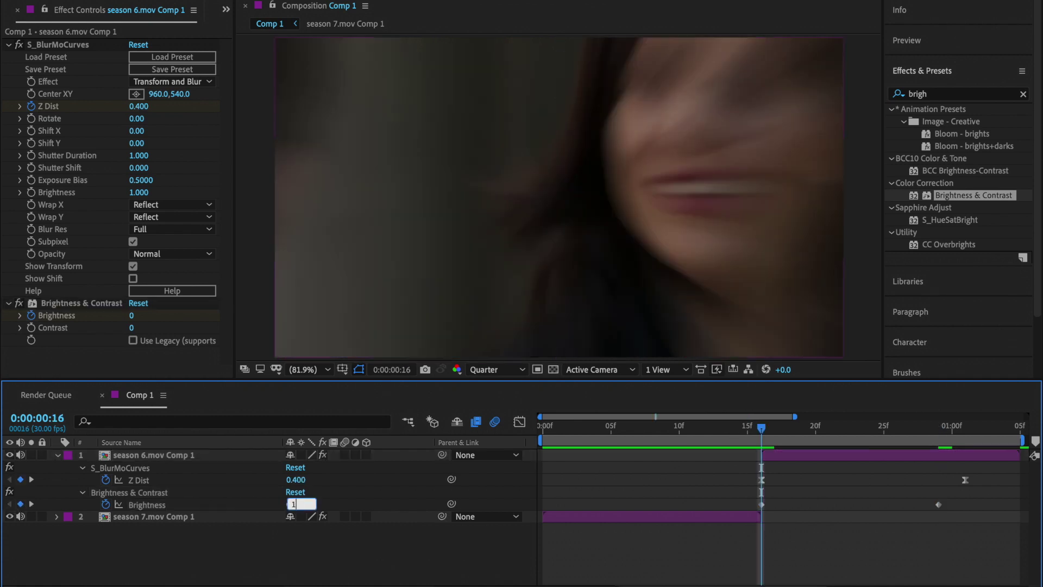
{"action": "type", "text": "100"}
{"action": "key", "text": "Return"}
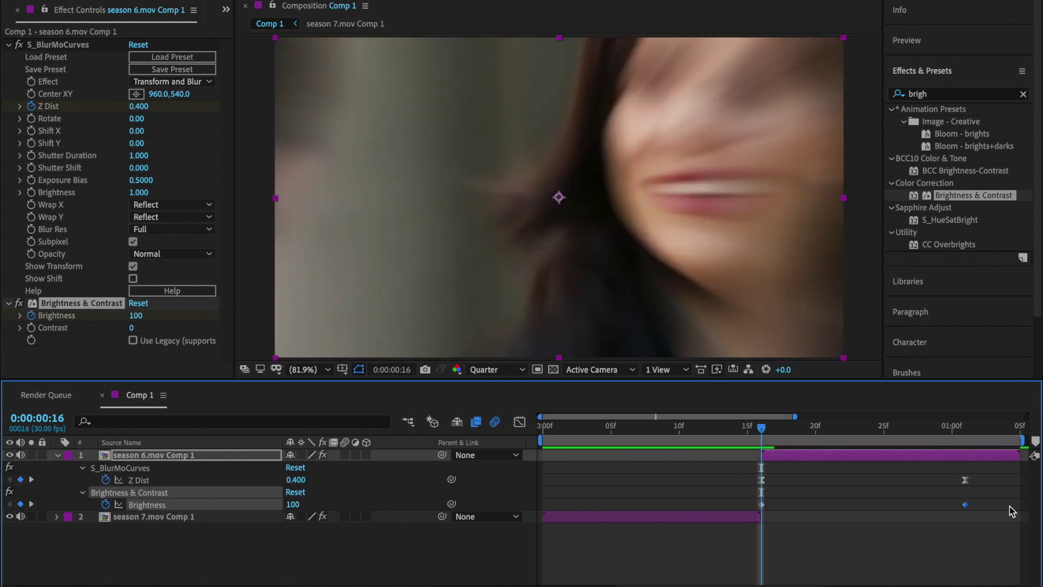
{"action": "left_click_drag", "start_coordinate": [1018, 514], "coordinate": [1013, 511]}
{"action": "left_click", "coordinate": [544, 430]}
{"action": "key", "text": "space"}
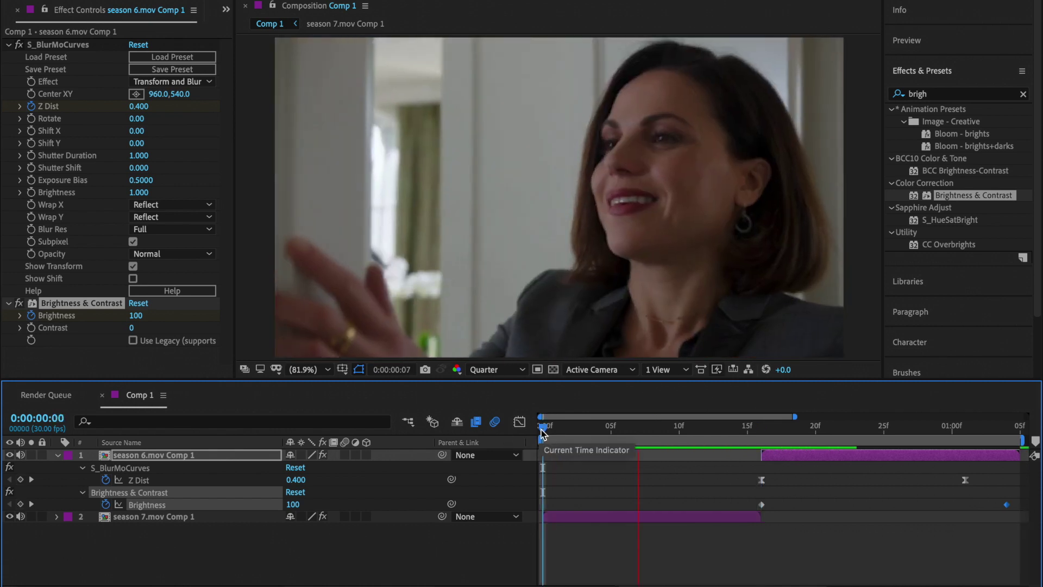
Step: Animate season 7's layer opacity from 100% at frame 10 to 50% at frame 15
{"action": "left_click_drag", "start_coordinate": [541, 432], "coordinate": [748, 453]}
{"action": "left_click", "coordinate": [745, 516]}
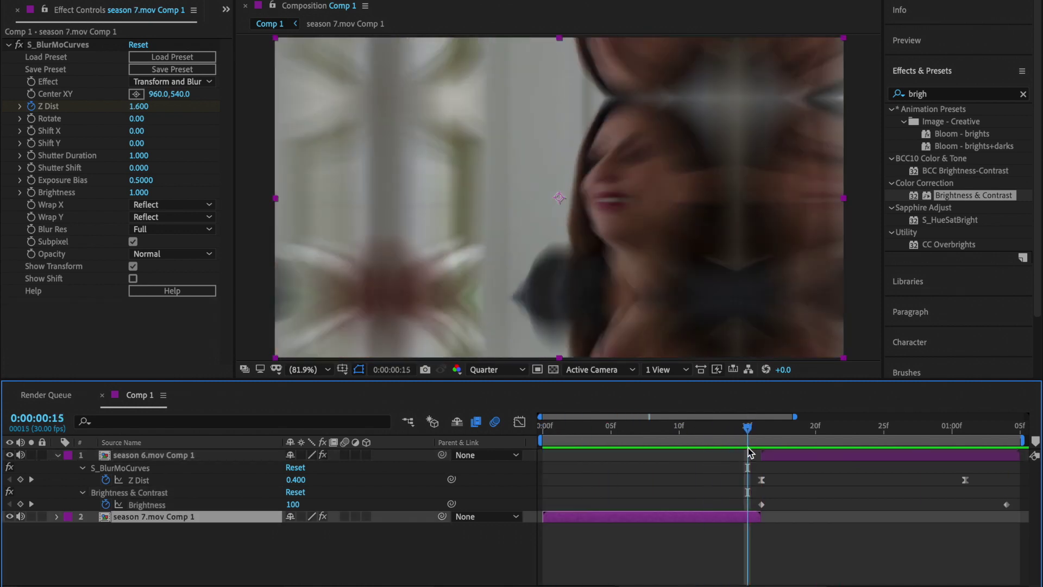
{"action": "key", "text": "t"}
{"action": "left_click", "coordinate": [95, 530]}
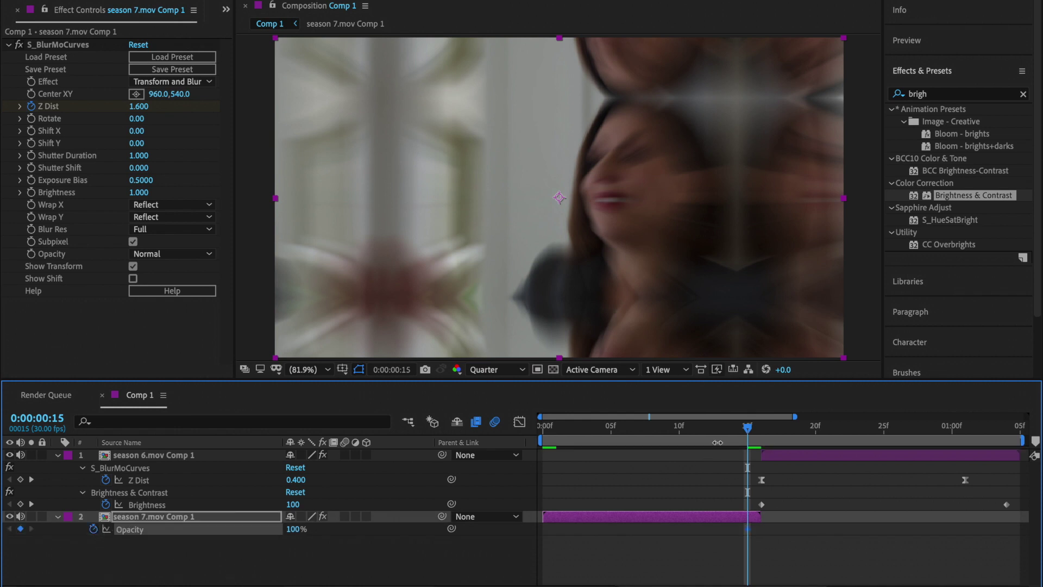
{"action": "key", "text": "Page_Up"}
{"action": "key", "text": "Page_Up"}
{"action": "key", "text": "Page_Up"}
{"action": "key", "text": "Page_Up"}
{"action": "key", "text": "Page_Up"}
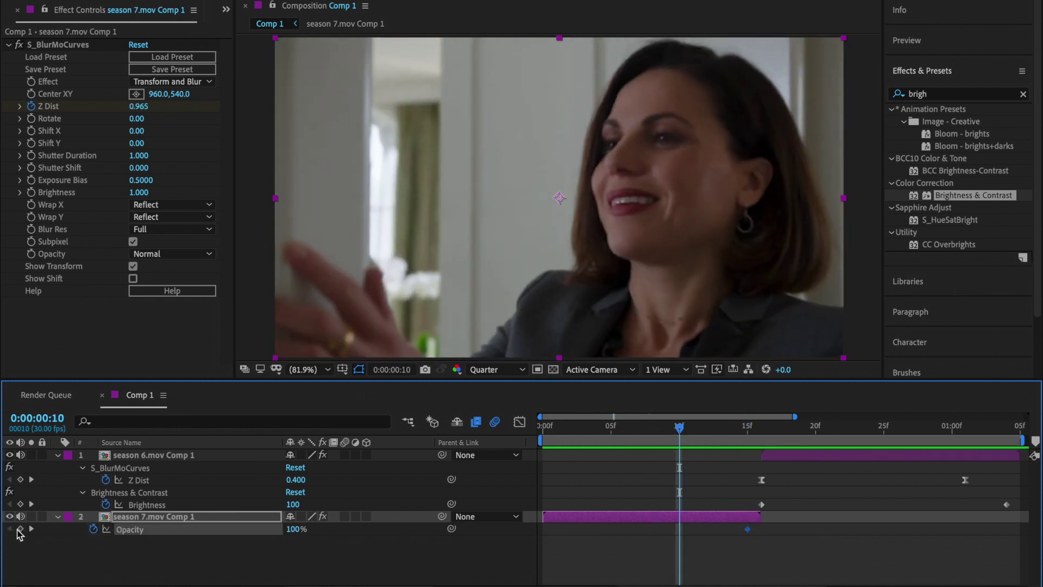
{"action": "left_click", "coordinate": [31, 529]}
{"action": "left_click", "coordinate": [297, 530]}
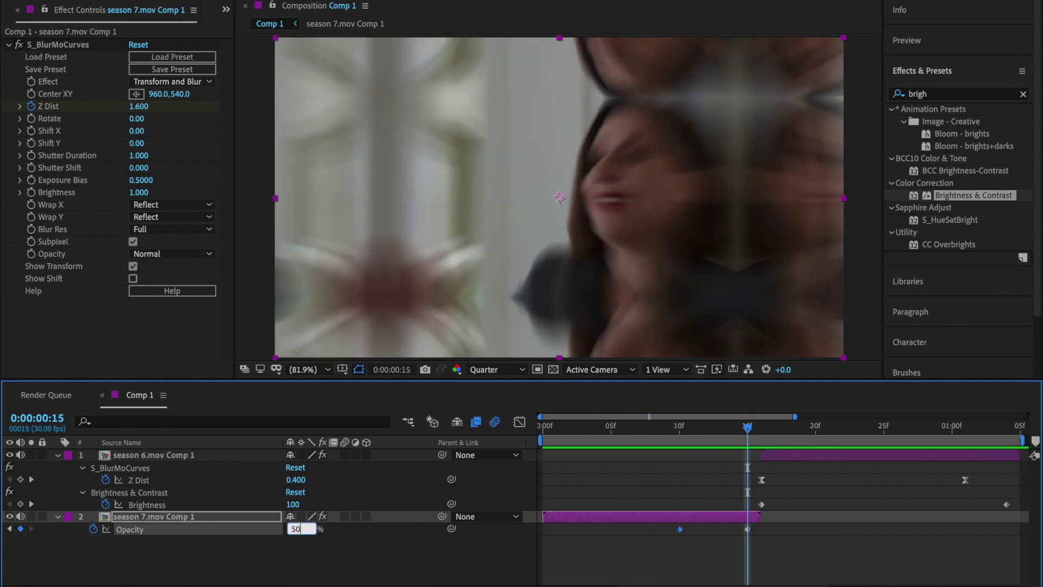
{"action": "key", "text": "Return"}
Step: Animate season 6's layer opacity from 50% at frame 16 to 100% at frame 26, and preview the transition from the start
{"action": "left_click", "coordinate": [761, 427]}
{"action": "left_click", "coordinate": [768, 460]}
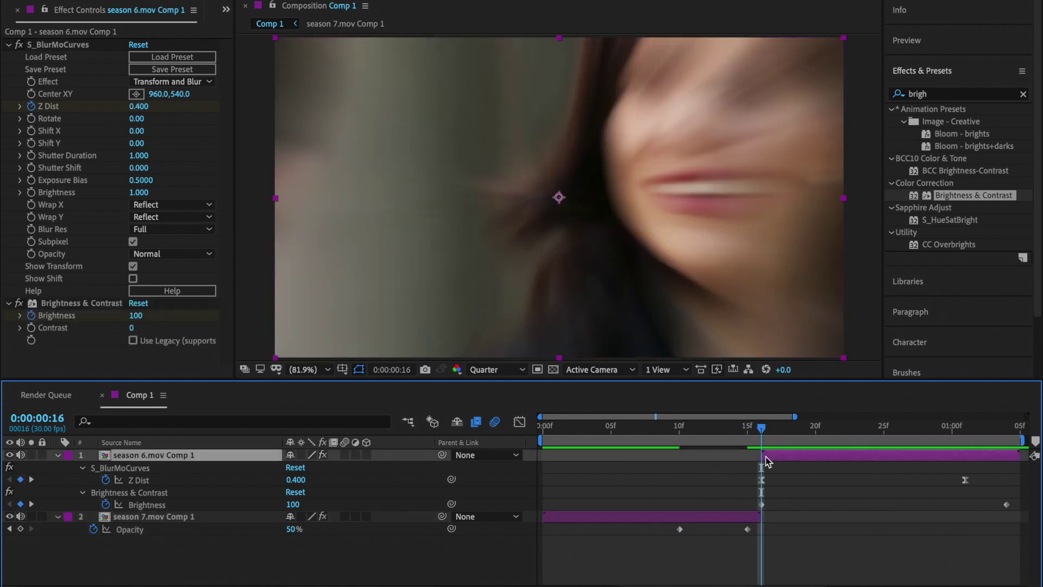
{"action": "key", "text": "t"}
{"action": "left_click", "coordinate": [94, 468]}
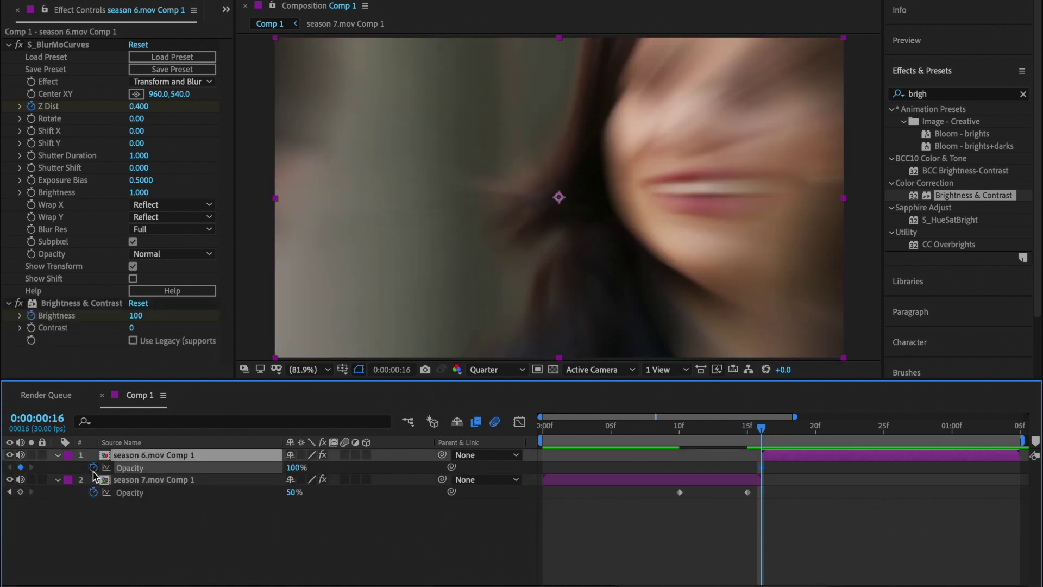
{"action": "left_click", "coordinate": [897, 427]}
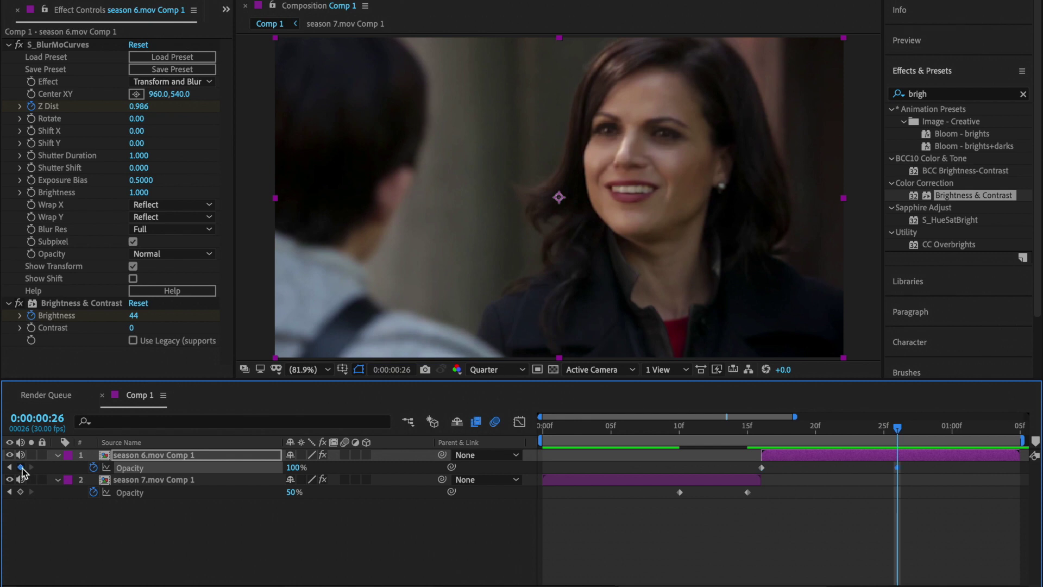
{"action": "left_click", "coordinate": [9, 467]}
{"action": "left_click", "coordinate": [293, 468]}
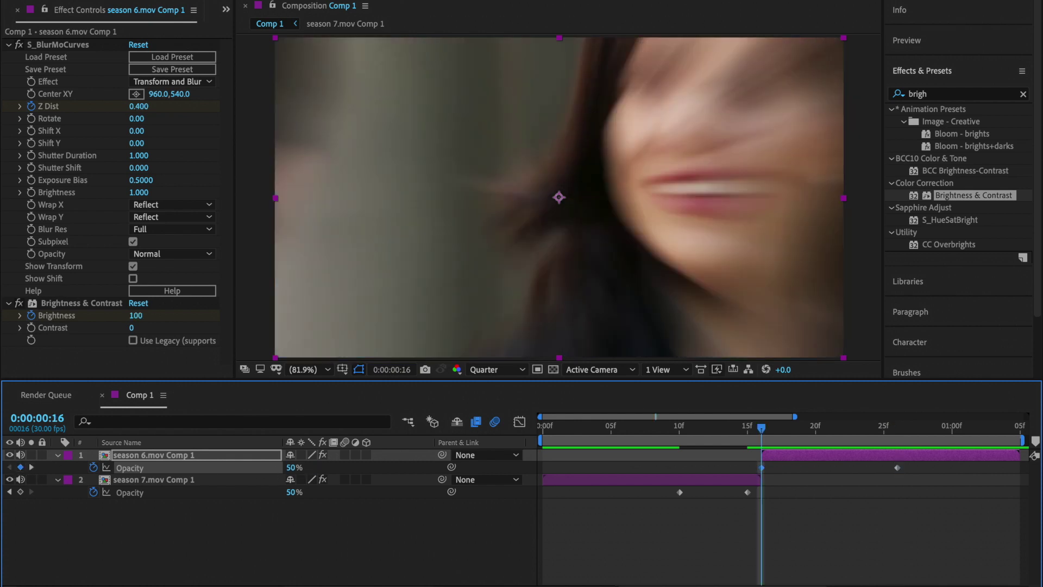
{"action": "type", "text": "50"}
{"action": "key", "text": "Return"}
{"action": "left_click", "coordinate": [538, 429]}
{"action": "key", "text": "space"}
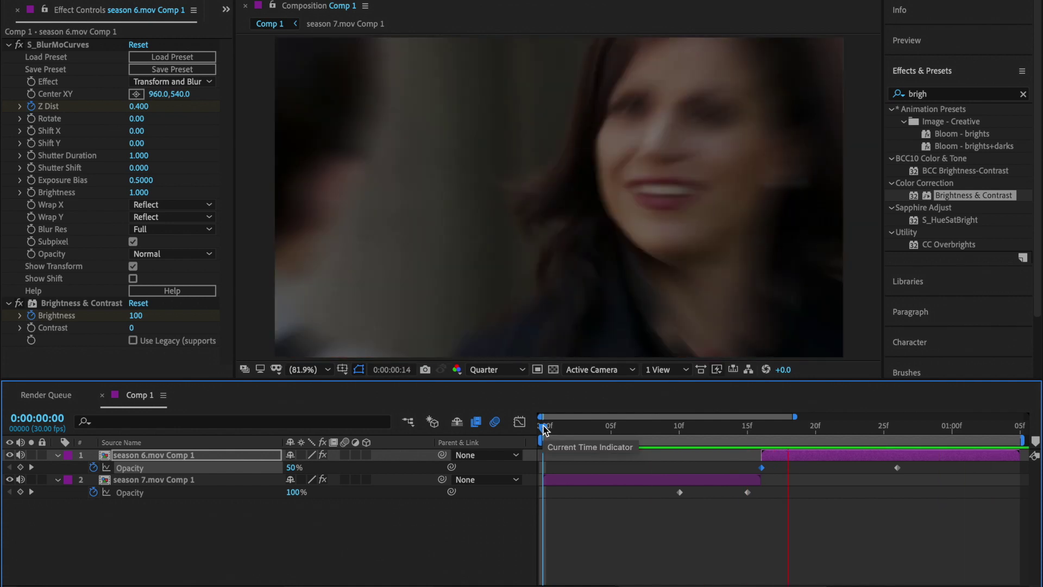
Step: Keyframe season 7's S_BlurMoCurves Rotate from -1 at frame 0 to 2 at frame 16
{"action": "left_click_drag", "start_coordinate": [545, 429], "coordinate": [748, 433]}
{"action": "left_click", "coordinate": [749, 479]}
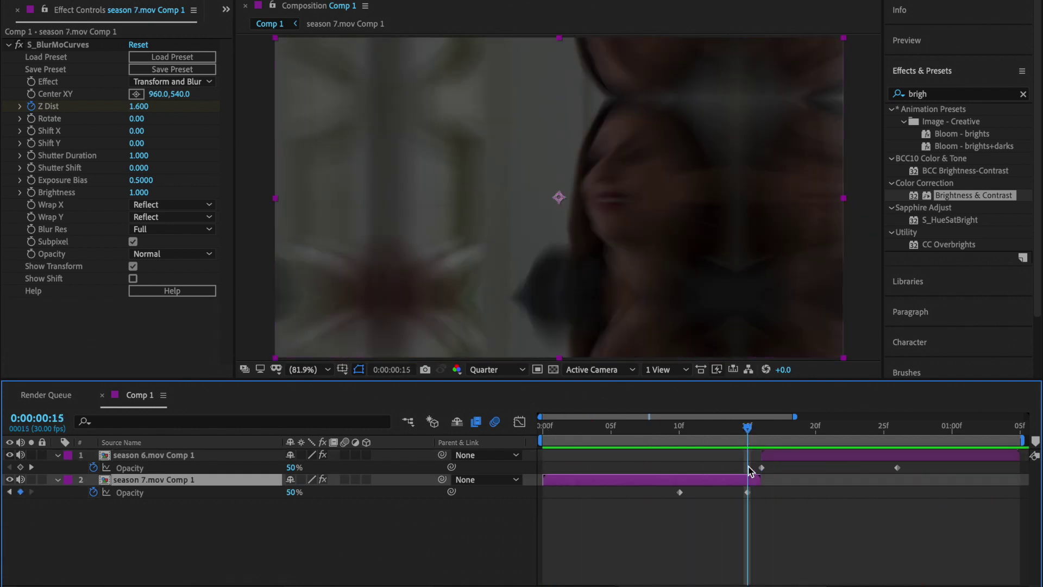
{"action": "left_click", "coordinate": [52, 122]}
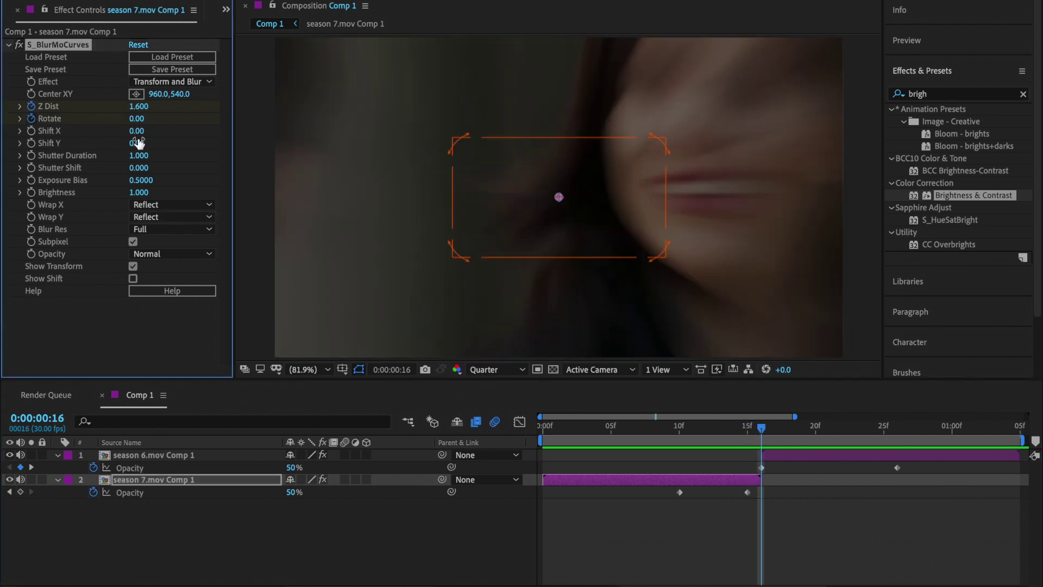
{"action": "key", "text": "u"}
{"action": "key", "text": "Home"}
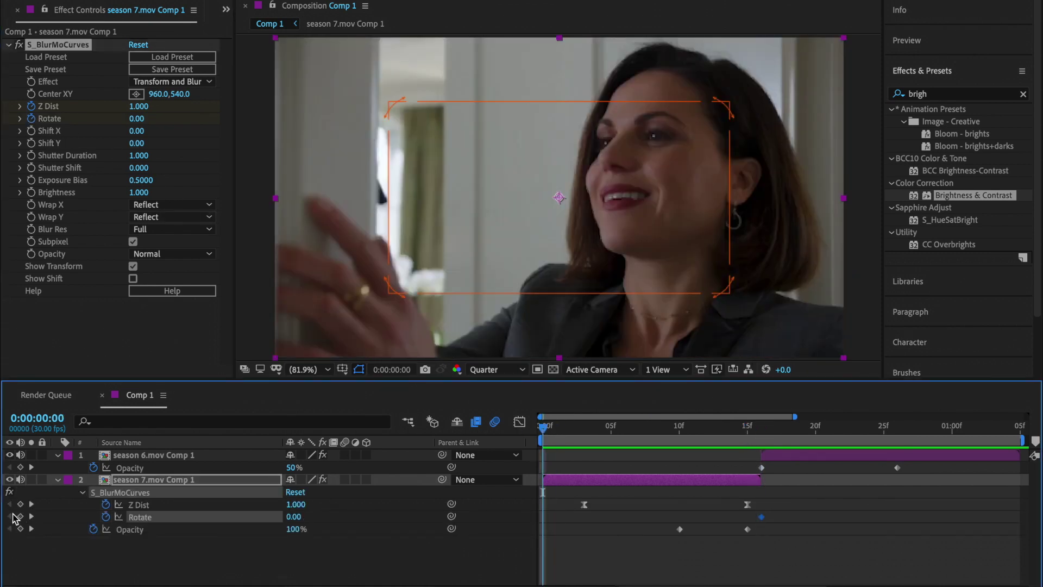
{"action": "left_click", "coordinate": [290, 516]}
{"action": "type", "text": "-1"}
{"action": "key", "text": "Return"}
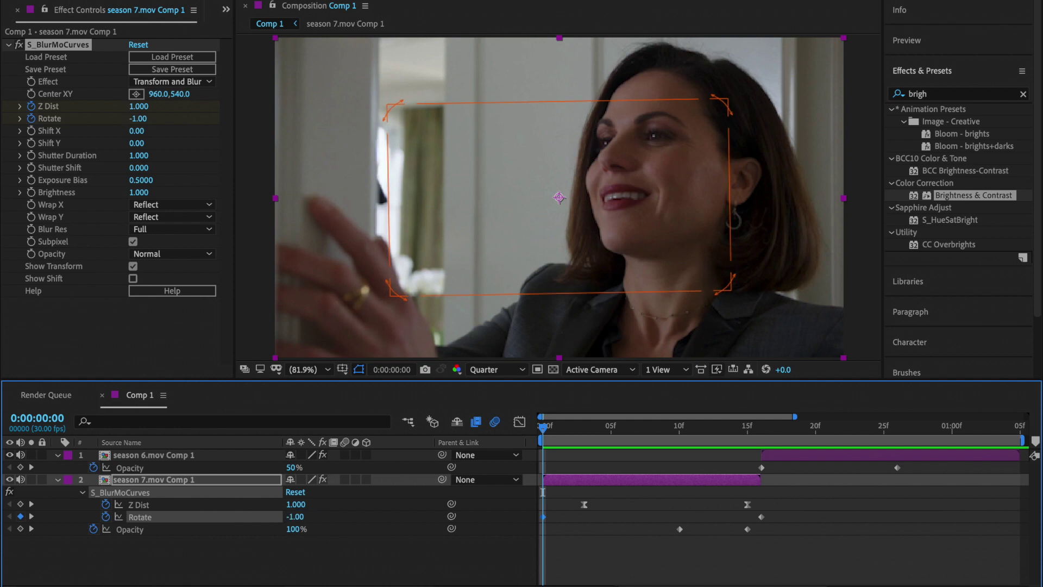
{"action": "left_click", "coordinate": [31, 517]}
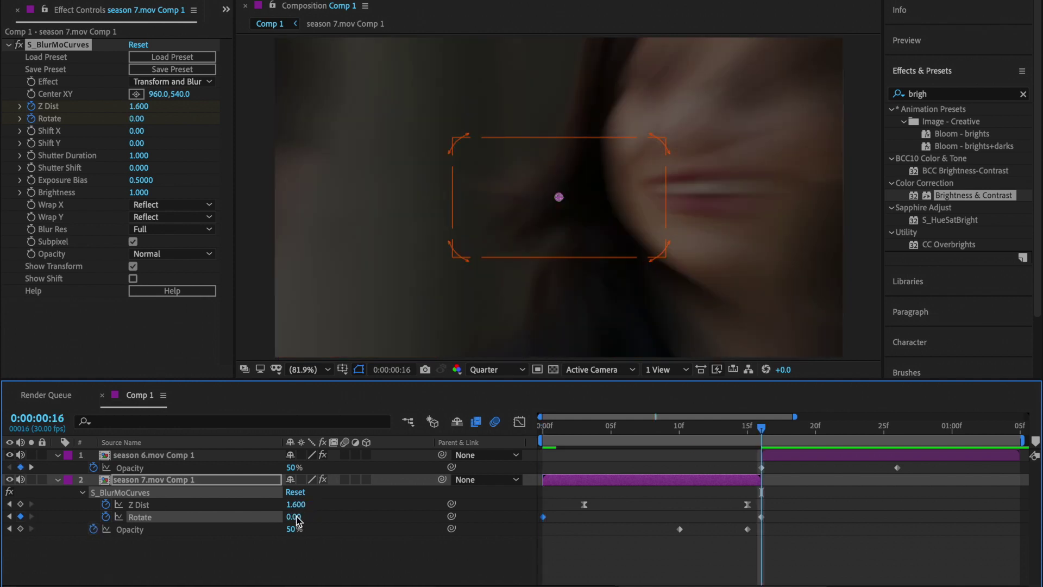
Step: Keyframe season 6's S_BlurMoCurves Rotate from 2 at frame 16 to -1 at 0:00:01:04, and play the composition from the start
{"action": "left_click", "coordinate": [780, 455]}
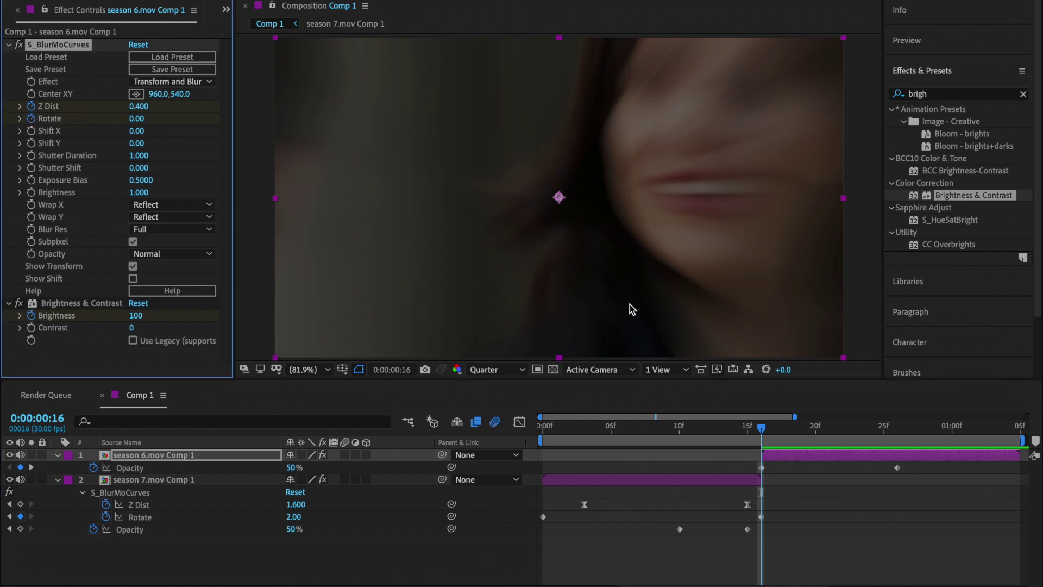
{"action": "key", "text": "u"}
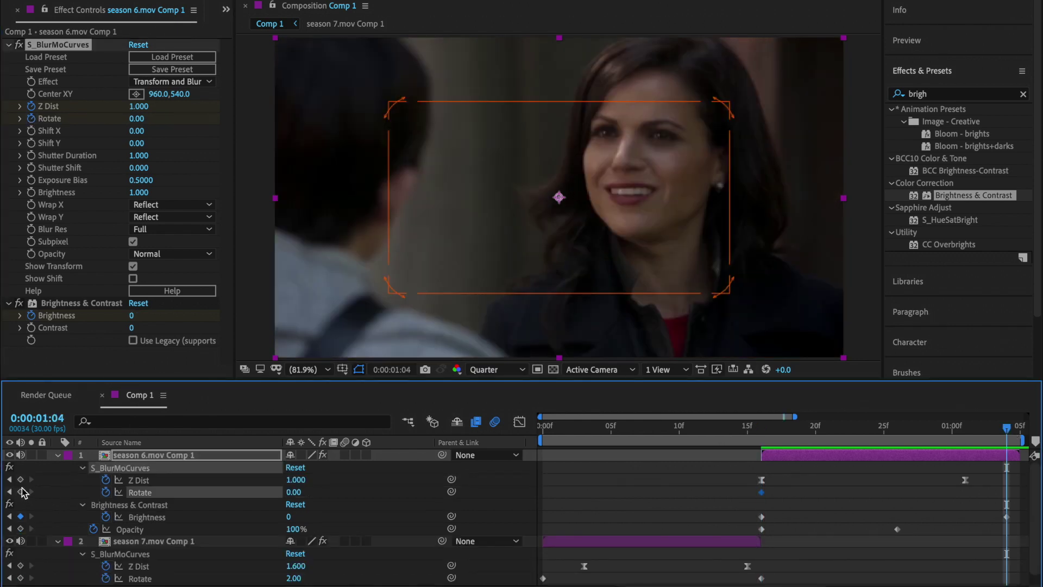
{"action": "left_click", "coordinate": [10, 492]}
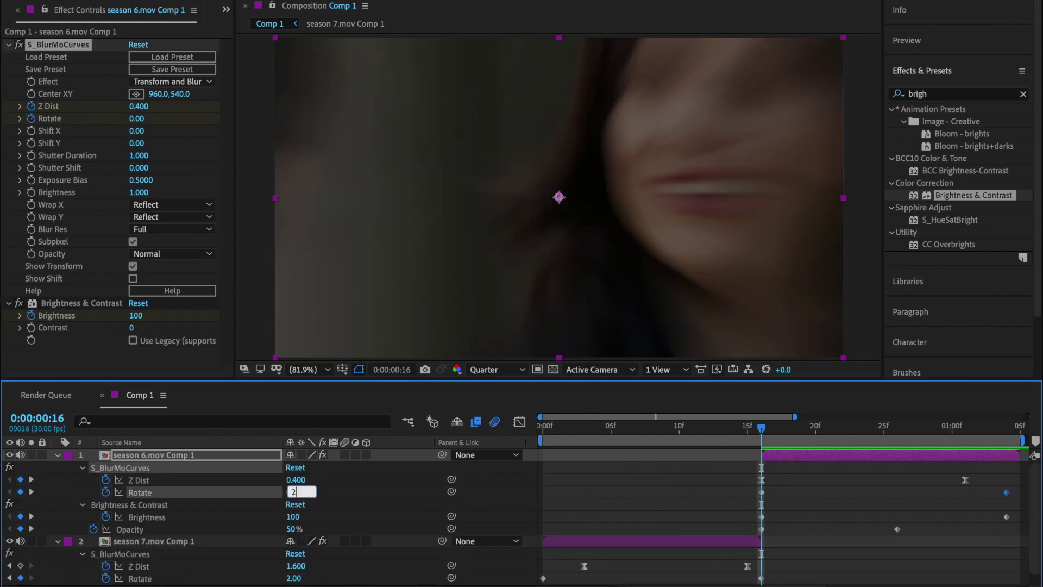
{"action": "left_click", "coordinate": [32, 492]}
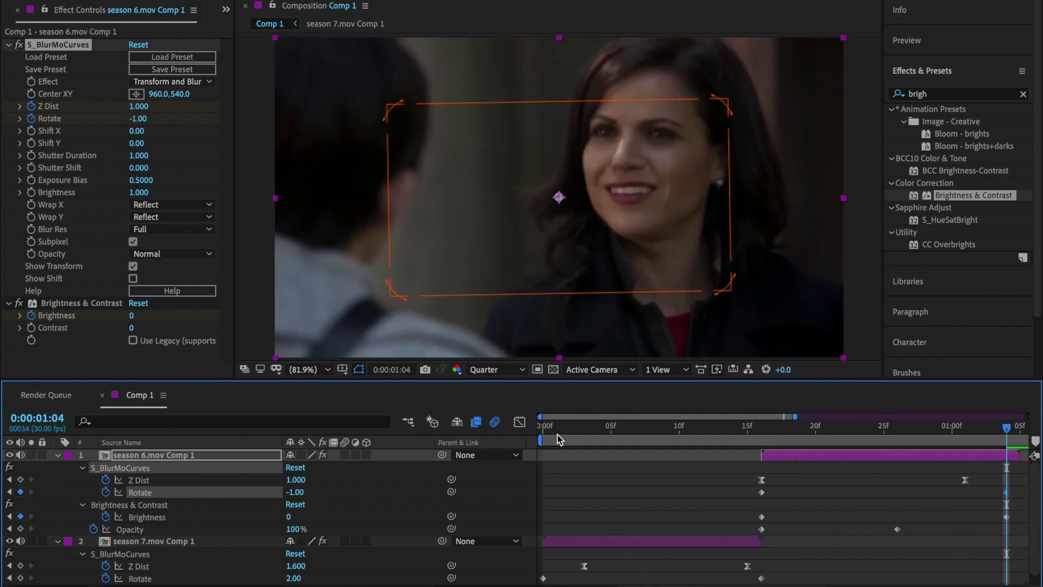
{"action": "left_click", "coordinate": [543, 429]}
{"action": "key", "text": "space"}
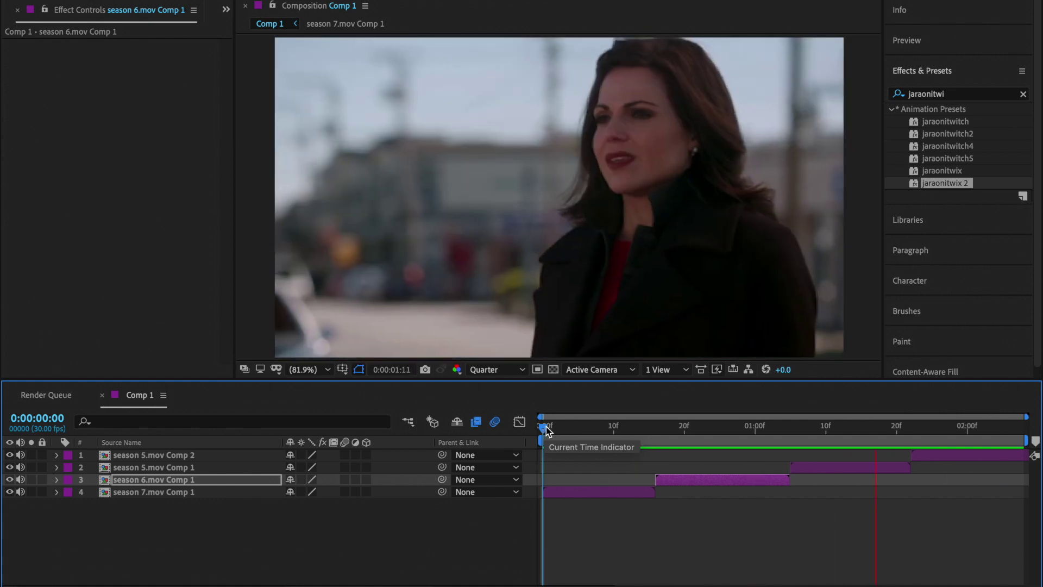
Step: Stop playback in the four-clip composition and apply S_BlurMoCurves to the season 7 clip
{"action": "key", "text": "space"}
{"action": "type", "text": "blurm"}
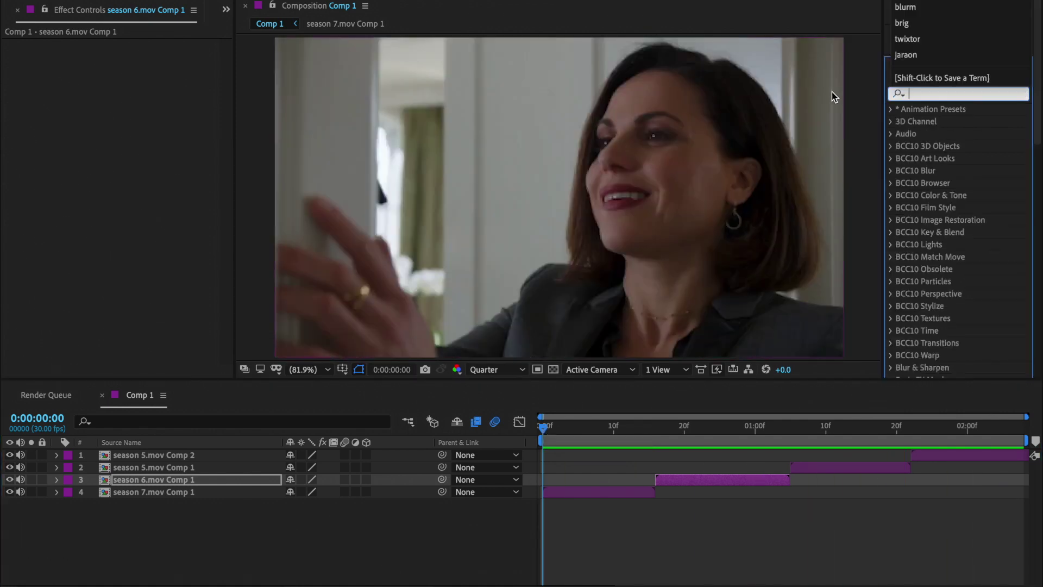
{"action": "left_click_drag", "start_coordinate": [967, 126], "coordinate": [567, 493]}
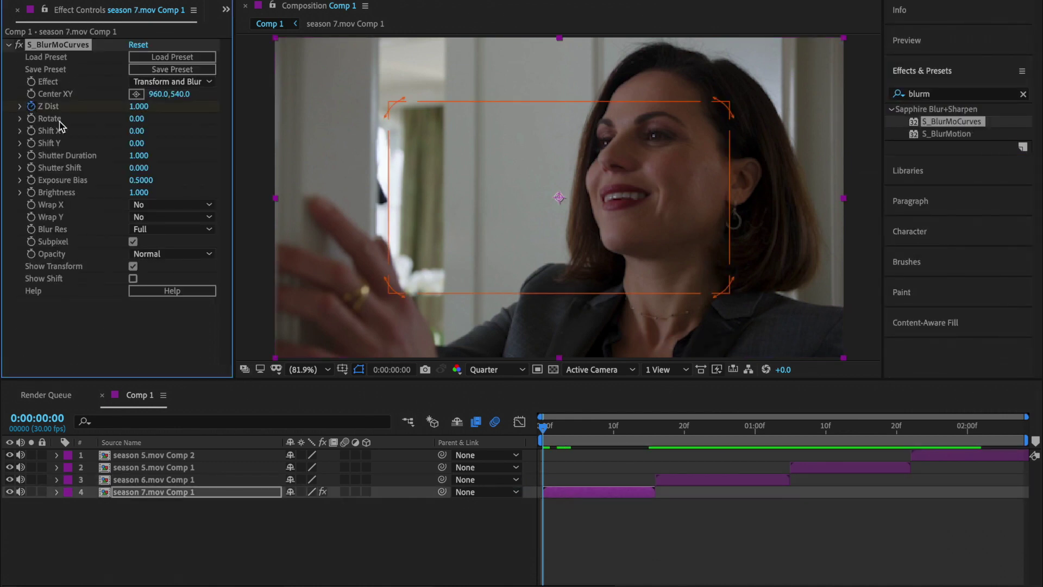
Step: Animate season 7's Z Dist from 0.4 at frame 0 to 1 at frame 13, with Easy Ease on both keyframes
{"action": "left_click_drag", "start_coordinate": [606, 434], "coordinate": [642, 435]}
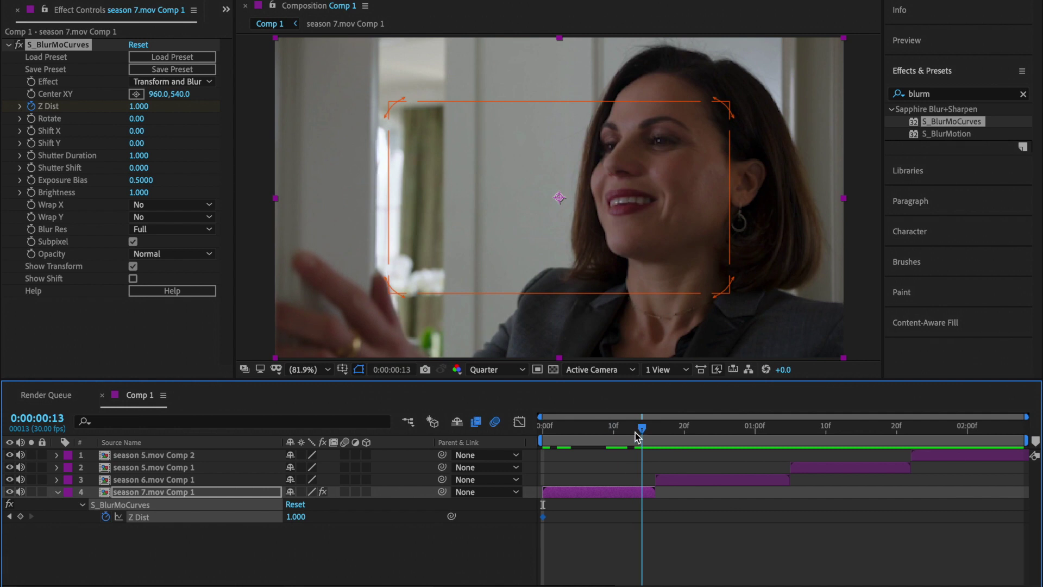
{"action": "left_click", "coordinate": [20, 517]}
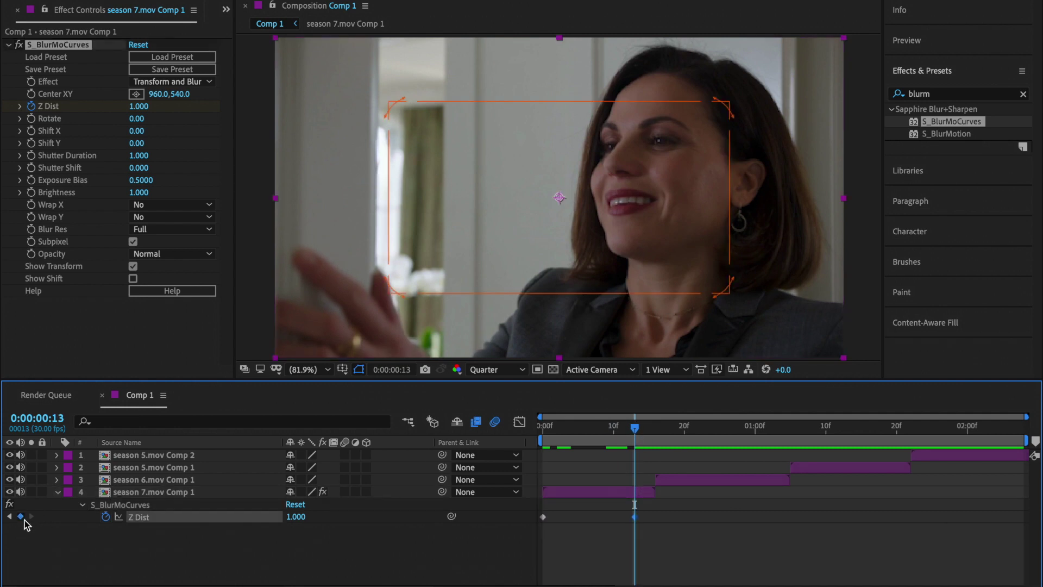
{"action": "left_click", "coordinate": [9, 517]}
{"action": "left_click", "coordinate": [290, 516]}
{"action": "type", "text": "0.4"}
{"action": "key", "text": "Return"}
{"action": "left_click_drag", "start_coordinate": [644, 531], "coordinate": [538, 512]}
{"action": "key", "text": "F9"}
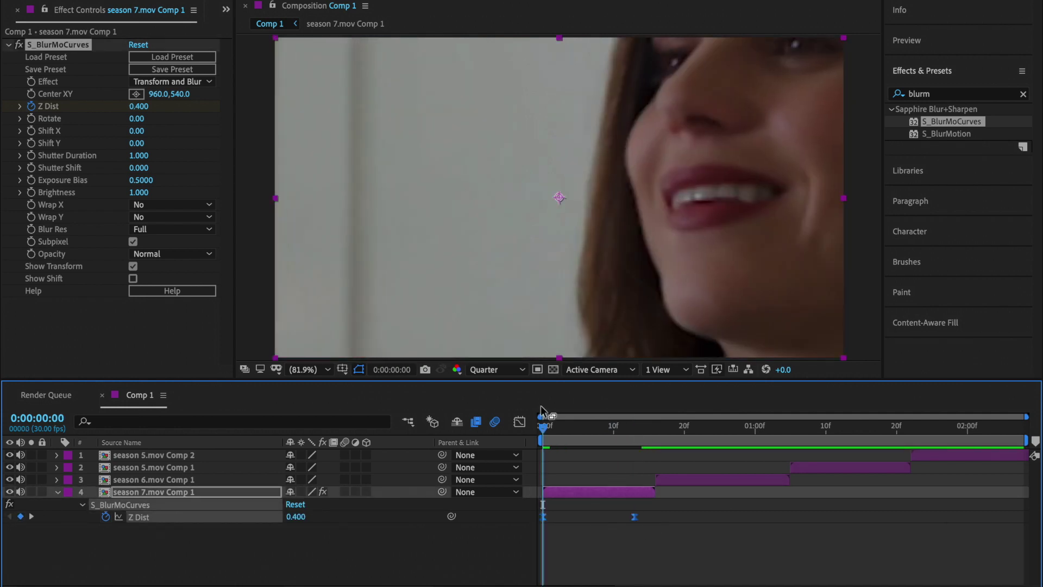
Step: Reshape season 7's Z Dist curve to climb steeply from frame 0 and level off well before frame 13
{"action": "left_click", "coordinate": [519, 423]}
{"action": "left_click_drag", "start_coordinate": [571, 557], "coordinate": [544, 472]}
{"action": "left_click_drag", "start_coordinate": [606, 458], "coordinate": [649, 429]}
{"action": "left_click", "coordinate": [520, 423]}
Step: Add a second S_BlurMoCurves to season 7, keyframed from neutral values at frame 2 to Z Dist 1.5, Rotate 18 and Shift X 230 at frame 15
{"action": "key", "text": "ctrl+d"}
{"action": "left_click_drag", "start_coordinate": [584, 432], "coordinate": [557, 430]}
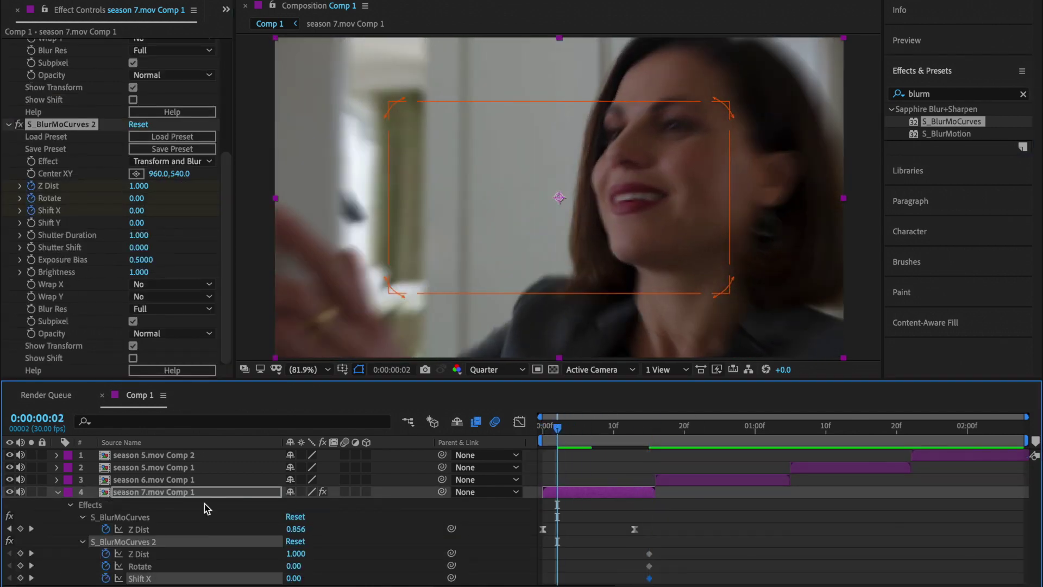
{"action": "left_click", "coordinate": [31, 553]}
{"action": "left_click", "coordinate": [296, 553]}
{"action": "type", "text": "1.5"}
{"action": "key", "text": "Tab"}
{"action": "type", "text": "18"}
{"action": "key", "text": "Tab"}
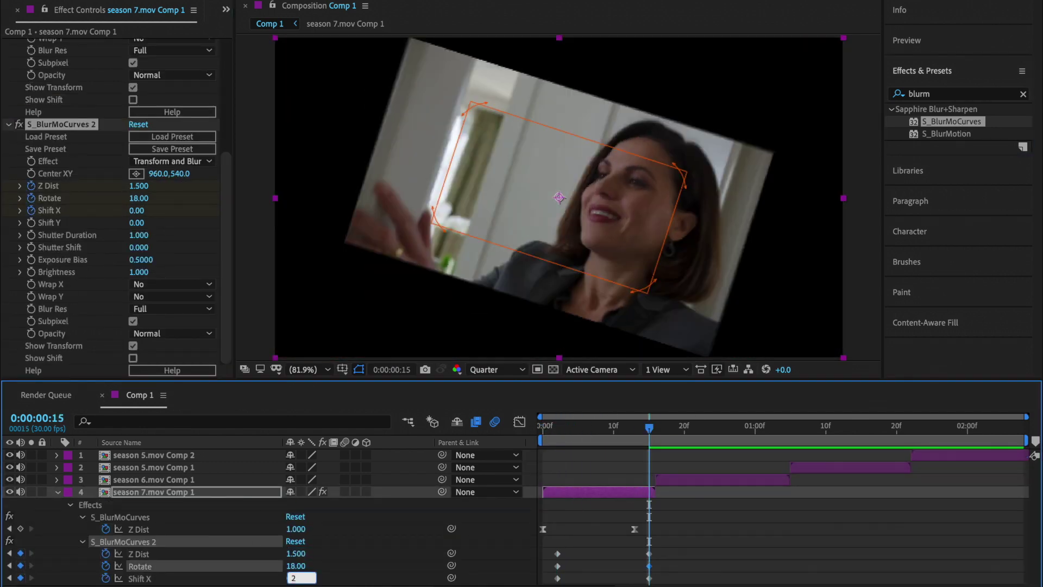
{"action": "type", "text": "230"}
{"action": "key", "text": "Return"}
Step: Easy Ease the second effect's keyframes and reshape its Z Dist curve to stay flat before rising sharply into frame 15
{"action": "left_click_drag", "start_coordinate": [663, 580], "coordinate": [549, 550]}
{"action": "key", "text": "F9"}
{"action": "left_click", "coordinate": [558, 555]}
{"action": "key", "text": "shift+F3"}
{"action": "left_click_drag", "start_coordinate": [619, 457], "coordinate": [646, 575]}
{"action": "left_click_drag", "start_coordinate": [587, 535], "coordinate": [648, 550]}
{"action": "key", "text": "shift+F3"}
Step: Reshape the second effect's Rotate and Shift X curves to stay flat before rising sharply into frame 15
{"action": "left_click", "coordinate": [558, 567]}
{"action": "key", "text": "shift+F3"}
{"action": "left_click_drag", "start_coordinate": [617, 457], "coordinate": [647, 560]}
{"action": "left_click", "coordinate": [520, 422]}
{"action": "left_click", "coordinate": [558, 579]}
{"action": "left_click", "coordinate": [520, 422]}
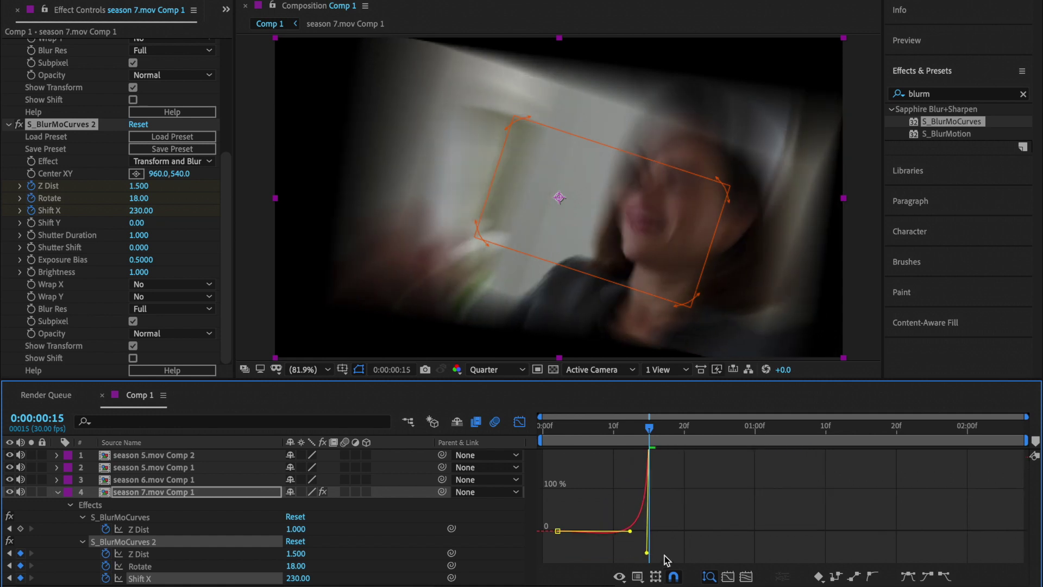
Step: Set Wrap X and Wrap Y to Reflect on season 7's second S_BlurMoCurves
{"action": "left_click", "coordinate": [520, 422]}
{"action": "left_click", "coordinate": [171, 284]}
{"action": "left_click", "coordinate": [228, 348]}
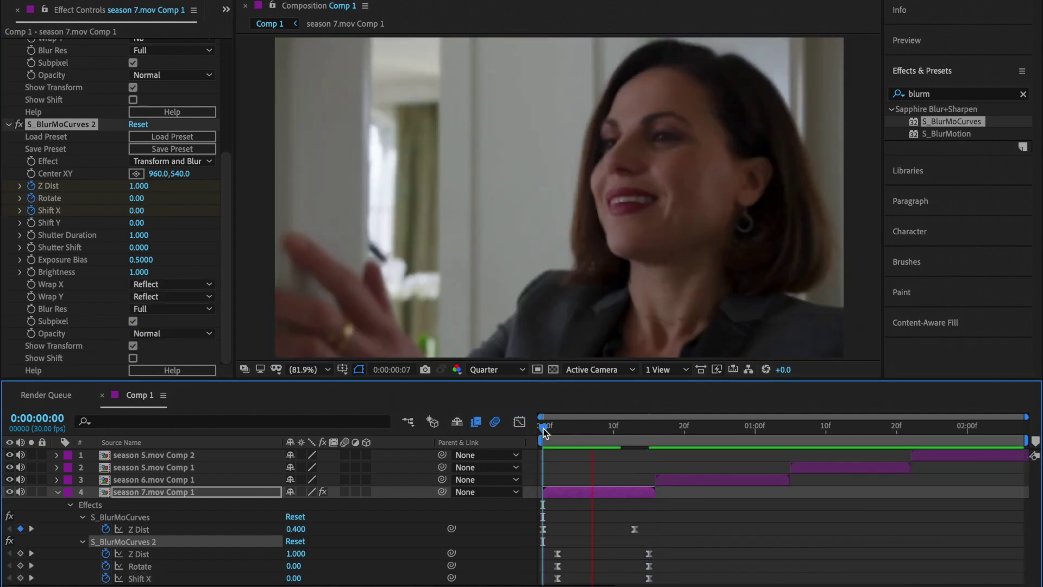
Step: Preview season 7 and refine the second effect's Z Dist curve so its rise into frame 15 is even steeper
{"action": "left_click_drag", "start_coordinate": [543, 425], "coordinate": [649, 489]}
{"action": "left_click", "coordinate": [650, 554]}
{"action": "key", "text": "shift+F3"}
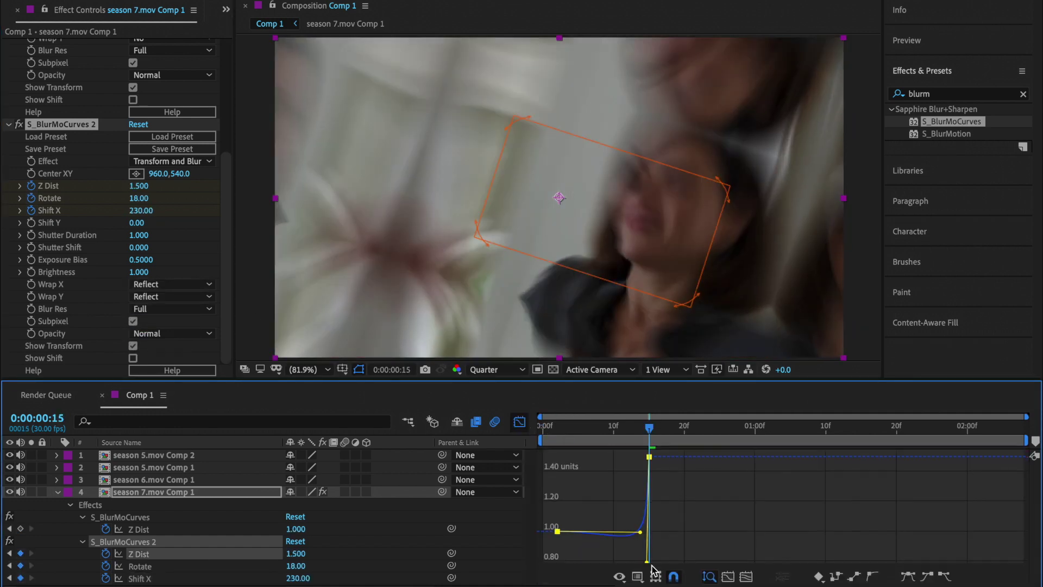
{"action": "left_click", "coordinate": [520, 422]}
Step: Apply S_BlurMoCurves to season 6 and keyframe neutral Z Dist, Rotate and Shift X values at frame 16 and 1:02
{"action": "key", "text": "Page_Down"}
{"action": "left_click_drag", "start_coordinate": [950, 122], "coordinate": [651, 481]}
{"action": "left_click", "coordinate": [31, 106]}
{"action": "left_click", "coordinate": [31, 118]}
{"action": "left_click", "coordinate": [31, 131]}
{"action": "key", "text": "u"}
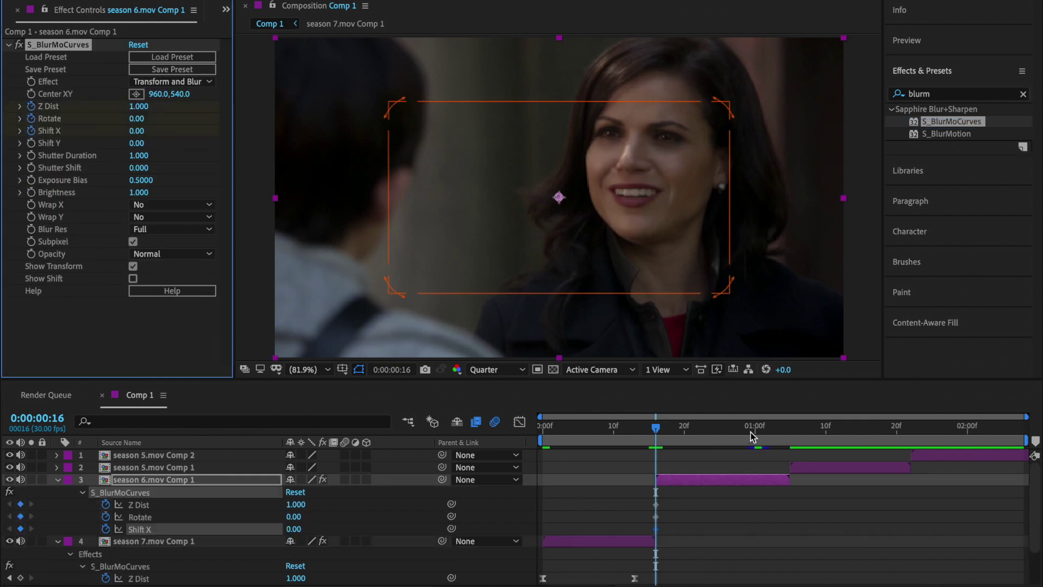
{"action": "left_click", "coordinate": [769, 429]}
{"action": "left_click", "coordinate": [20, 529]}
{"action": "left_click", "coordinate": [11, 506]}
Step: Set season 6's frame 16 keyframes to Z Dist 0.5, Rotate -18 and Shift X -220, with Easy Ease on all keyframes
{"action": "left_click", "coordinate": [296, 505]}
{"action": "type", "text": ".5"}
{"action": "key", "text": "Return"}
{"action": "type", "text": "-18"}
{"action": "key", "text": "Tab"}
{"action": "type", "text": "-220"}
{"action": "key", "text": "Return"}
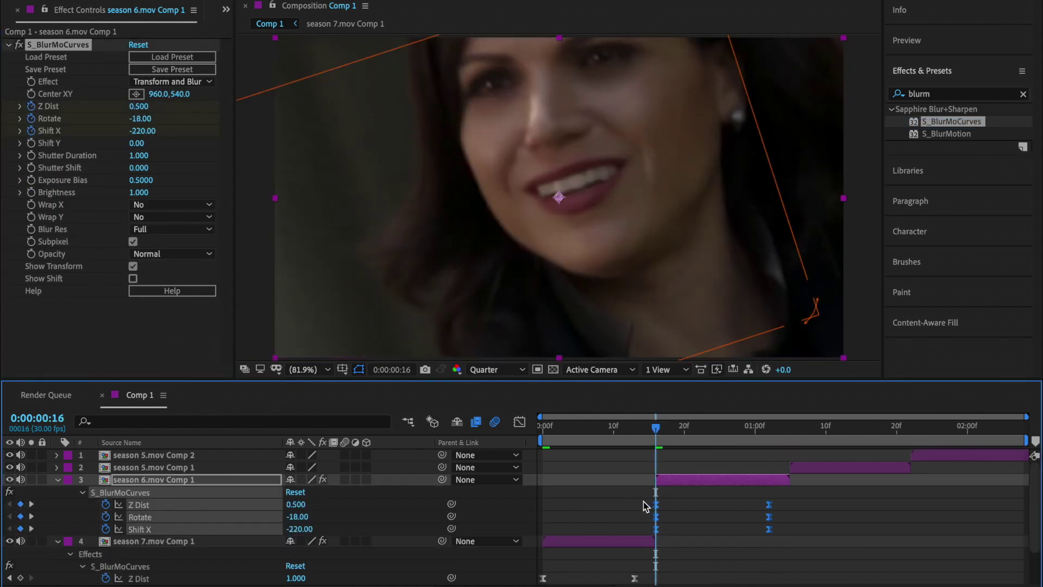
Step: Reshape season 6's Z Dist curve to climb steeply from frame 16 and level off well before 1:02
{"action": "key", "text": "shift+F3"}
{"action": "left_click_drag", "start_coordinate": [694, 555], "coordinate": [658, 472]}
{"action": "left_click_drag", "start_coordinate": [731, 457], "coordinate": [681, 458]}
{"action": "left_click", "coordinate": [522, 423]}
Step: Reshape season 6's Rotate and Shift X curves to change sharply at frame 16 and level off before 1:02
{"action": "left_click", "coordinate": [655, 517]}
{"action": "left_click", "coordinate": [522, 423]}
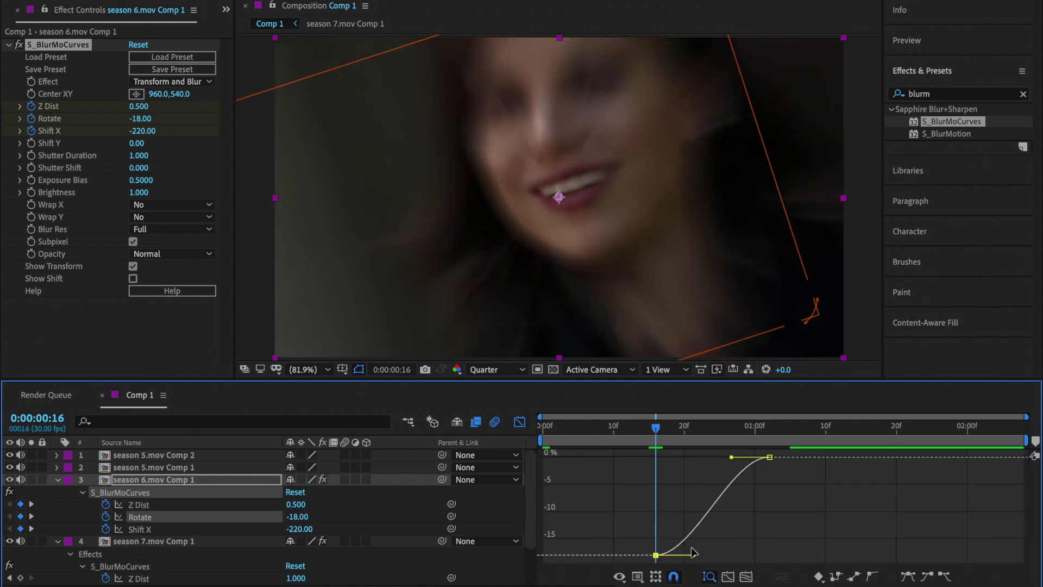
{"action": "left_click", "coordinate": [520, 422]}
{"action": "left_click", "coordinate": [656, 529]}
{"action": "left_click", "coordinate": [520, 422]}
{"action": "left_click_drag", "start_coordinate": [694, 555], "coordinate": [640, 479]}
{"action": "left_click", "coordinate": [522, 422]}
Step: Move the Center XY of season 7's second S_BlurMoCurves to about 1798, 943
{"action": "left_click_drag", "start_coordinate": [656, 427], "coordinate": [641, 429]}
{"action": "left_click", "coordinate": [614, 541]}
{"action": "scroll", "coordinate": [138, 264], "scroll_direction": "down", "scroll_amount": 3}
{"action": "left_click", "coordinate": [137, 233]}
{"action": "left_click", "coordinate": [807, 316]}
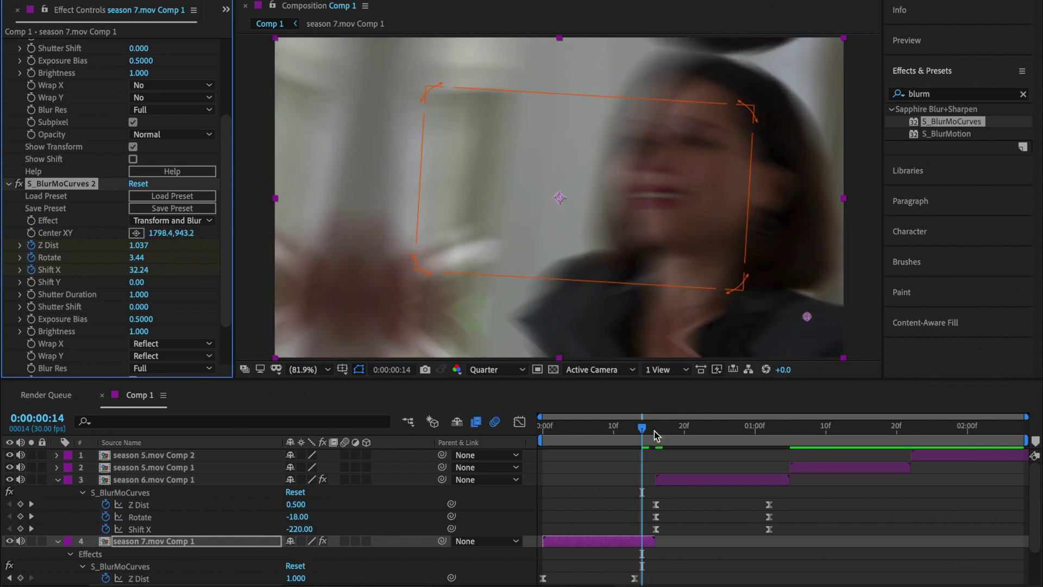
Step: Match the Center XY of season 6's S_BlurMoCurves to season 7's by setting it to 1798, 943
{"action": "left_click", "coordinate": [654, 431]}
{"action": "left_click", "coordinate": [673, 480]}
{"action": "type", "text": "1798"}
{"action": "key", "text": "Return"}
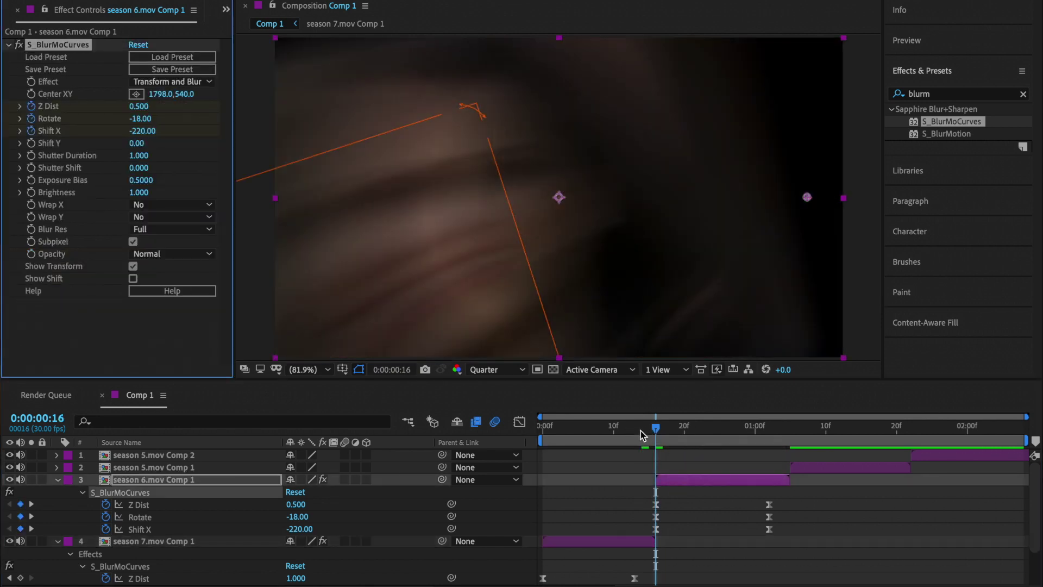
{"action": "left_click", "coordinate": [635, 429]}
{"action": "left_click", "coordinate": [627, 541]}
{"action": "left_click", "coordinate": [675, 479]}
{"action": "left_click", "coordinate": [186, 94]}
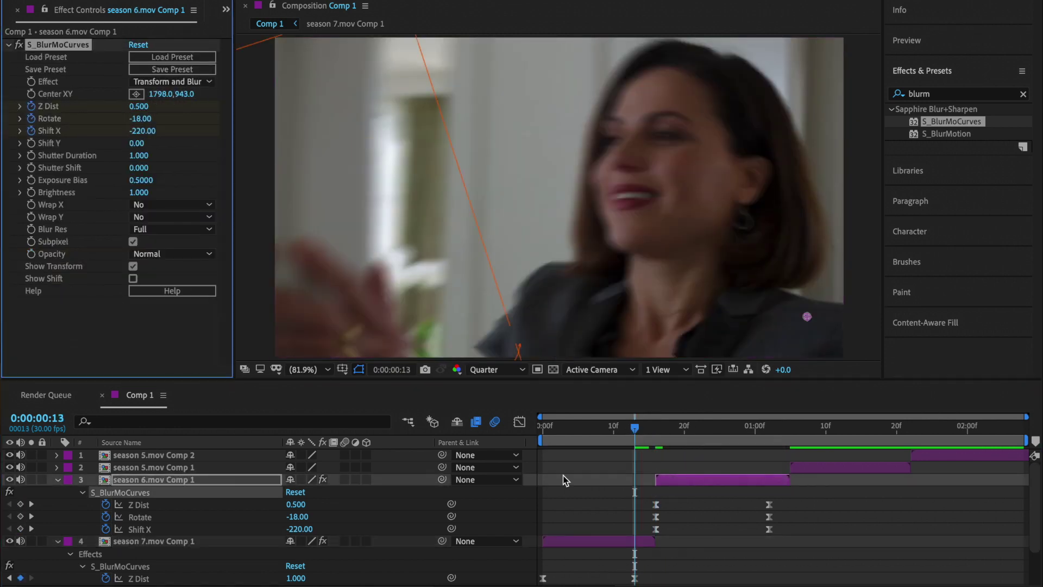
Step: Preview the transition, set Wrap Y to Reflect on season 6's S_BlurMoCurves, and collapse the season 6 and 7 layers
{"action": "key", "text": "space"}
{"action": "left_click", "coordinate": [171, 217]}
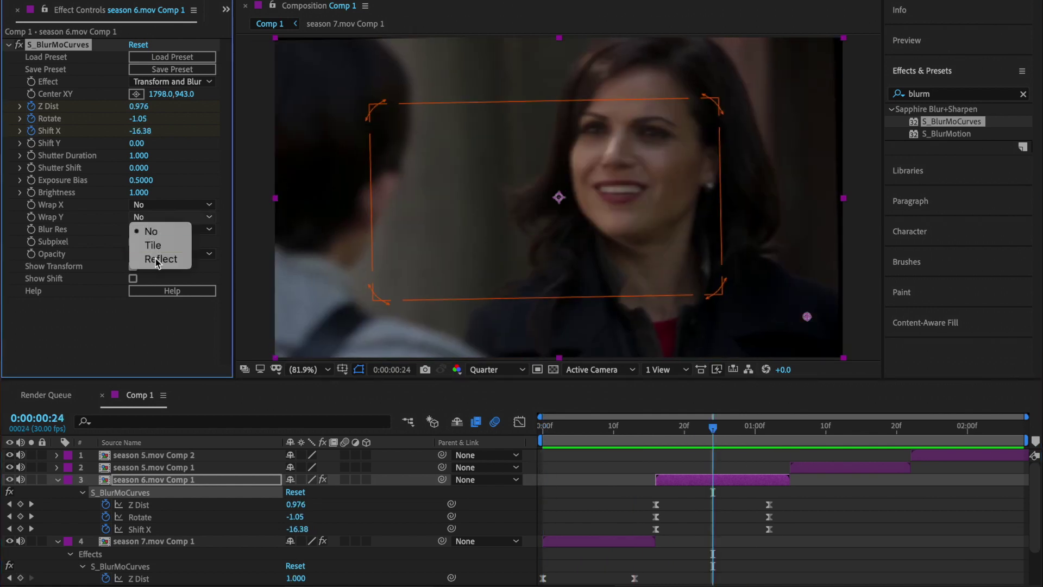
{"action": "left_click", "coordinate": [57, 480]}
{"action": "left_click", "coordinate": [58, 492]}
Step: Add a second S_BlurMoCurves to season 6 and keyframe neutral Z Dist and Shift Y values at frame 20 and 1:04
{"action": "left_click_drag", "start_coordinate": [714, 431], "coordinate": [784, 433]}
{"action": "left_click", "coordinate": [760, 479]}
{"action": "left_click_drag", "start_coordinate": [774, 479], "coordinate": [773, 479]}
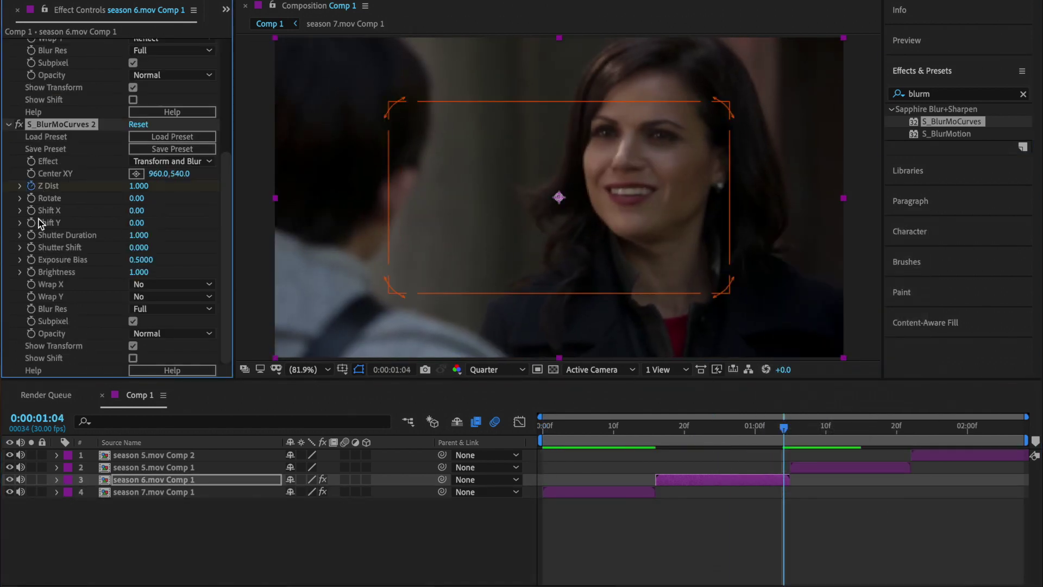
{"action": "left_click", "coordinate": [31, 222]}
{"action": "key", "text": "u"}
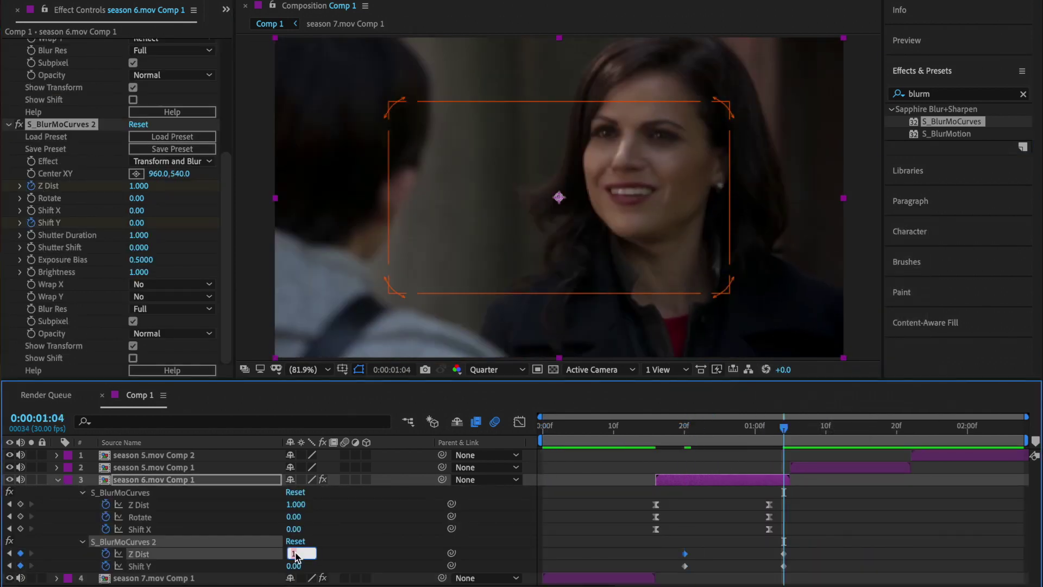
Step: Set the second effect's 1:04 keyframes to Z Dist 1.5 and Shift Y -400, and Easy Ease its keyframes
{"action": "type", "text": "1.5"}
{"action": "left_click", "coordinate": [296, 567]}
{"action": "left_click_drag", "start_coordinate": [805, 571], "coordinate": [640, 550]}
{"action": "key", "text": "F9"}
Step: Reshape the second effect's Z Dist and Shift Y curves to stay flat before changing sharply into 1:04
{"action": "left_click", "coordinate": [139, 554]}
{"action": "left_click", "coordinate": [520, 422]}
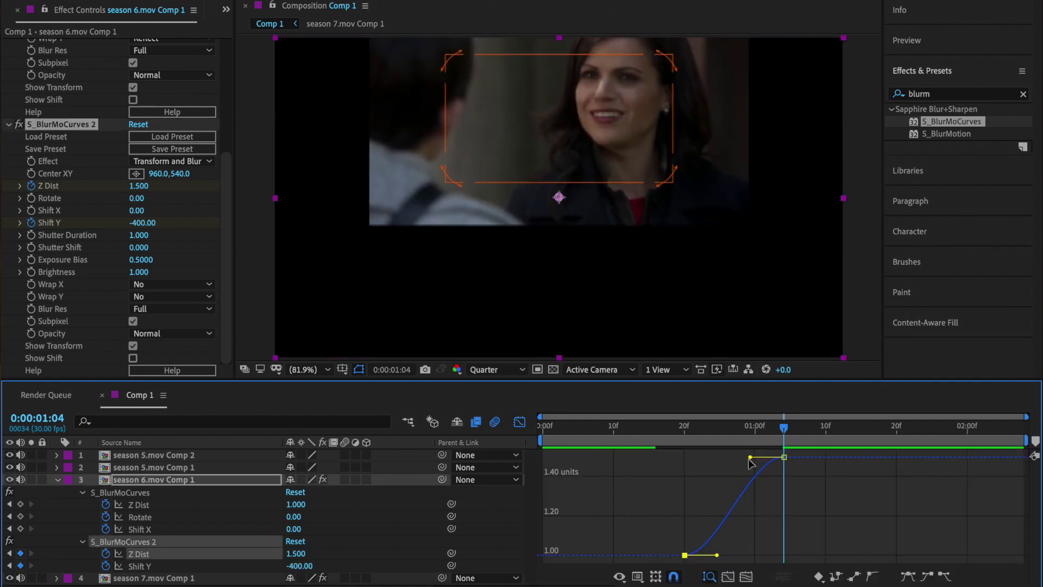
{"action": "left_click_drag", "start_coordinate": [750, 457], "coordinate": [780, 560]}
{"action": "left_click_drag", "start_coordinate": [717, 532], "coordinate": [782, 430]}
{"action": "left_click", "coordinate": [519, 421]}
{"action": "left_click", "coordinate": [139, 566]}
{"action": "left_click", "coordinate": [520, 421]}
{"action": "left_click_drag", "start_coordinate": [717, 479], "coordinate": [779, 480]}
{"action": "left_click", "coordinate": [519, 422]}
Step: Set Wrap X and Wrap Y to Reflect on season 6's second S_BlurMoCurves
{"action": "left_click", "coordinate": [172, 296]}
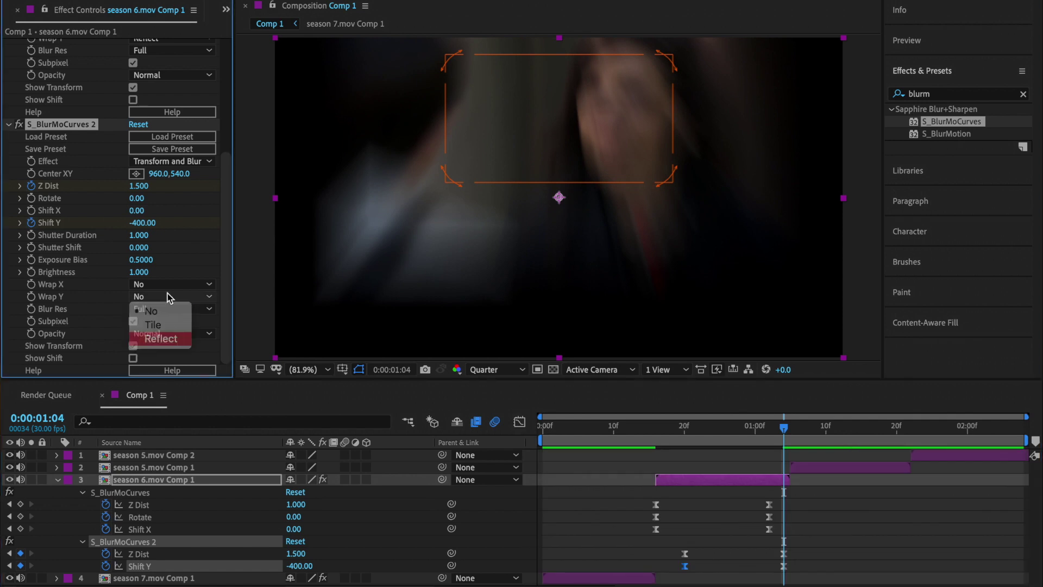
{"action": "left_click", "coordinate": [173, 337]}
{"action": "left_click", "coordinate": [172, 284]}
{"action": "left_click", "coordinate": [171, 325]}
Step: Apply S_BlurMoCurves to season 5.mov Comp 1 and keyframe neutral Z Dist and Shift Y values at 1:05 and 1:17
{"action": "left_click_drag", "start_coordinate": [785, 429], "coordinate": [791, 430]}
{"action": "left_click_drag", "start_coordinate": [950, 122], "coordinate": [839, 467]}
{"action": "left_click", "coordinate": [31, 107]}
{"action": "left_click", "coordinate": [32, 144]}
{"action": "key", "text": "u"}
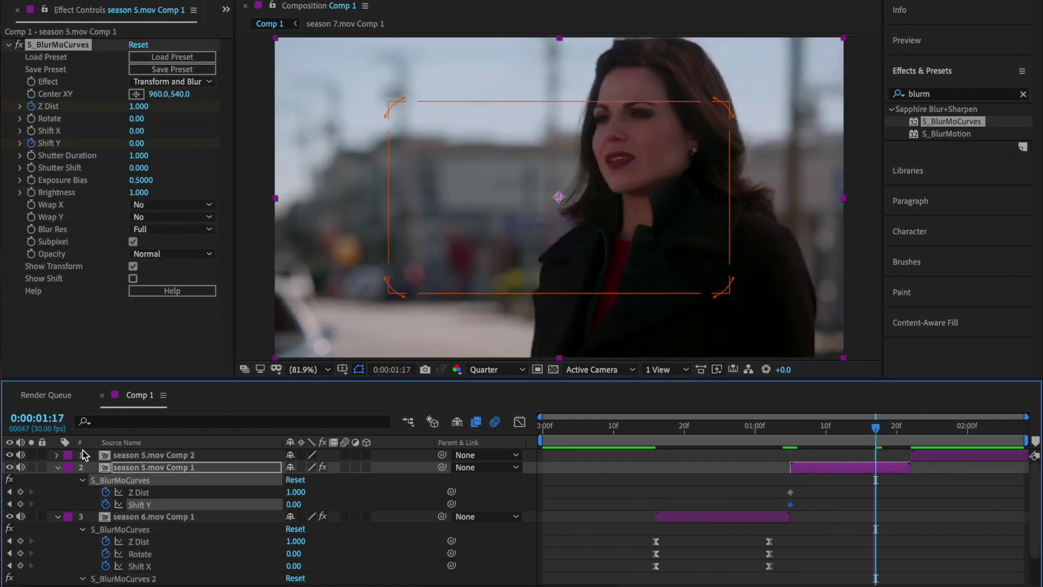
{"action": "left_click", "coordinate": [20, 492]}
{"action": "left_click", "coordinate": [21, 505]}
Step: Set the 1:05 keyframes of season 5.mov Comp 1 to Z Dist 0.5 and Shift Y 400, and Easy Ease all keyframes
{"action": "left_click", "coordinate": [296, 492]}
{"action": "type", "text": "0.5"}
{"action": "left_click", "coordinate": [297, 504]}
{"action": "type", "text": "400"}
{"action": "left_click_drag", "start_coordinate": [900, 511], "coordinate": [781, 488]}
{"action": "key", "text": "F9"}
{"action": "left_click", "coordinate": [789, 498]}
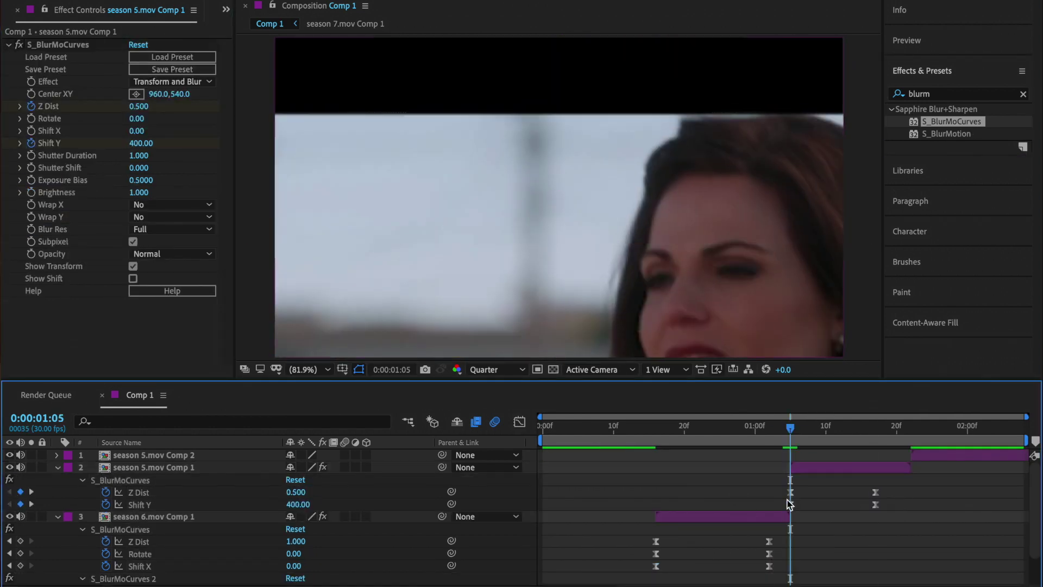
Step: Reshape the Z Dist and Shift Y curves of season 5.mov Comp 1 to change sharply at 1:05 and level off before 1:17
{"action": "left_click", "coordinate": [138, 492]}
{"action": "left_click", "coordinate": [519, 421]}
{"action": "left_click_drag", "start_coordinate": [821, 555], "coordinate": [791, 484]}
{"action": "left_click_drag", "start_coordinate": [848, 457], "coordinate": [806, 555]}
{"action": "left_click", "coordinate": [520, 422]}
{"action": "left_click", "coordinate": [140, 505]}
{"action": "left_click", "coordinate": [520, 422]}
{"action": "left_click", "coordinate": [520, 422]}
Step: Set Wrap X and Wrap Y to Reflect on the S_BlurMoCurves of season 5.mov Comp 1
{"action": "left_click", "coordinate": [172, 217]}
{"action": "left_click", "coordinate": [161, 259]}
{"action": "left_click", "coordinate": [172, 205]}
{"action": "left_click", "coordinate": [160, 247]}
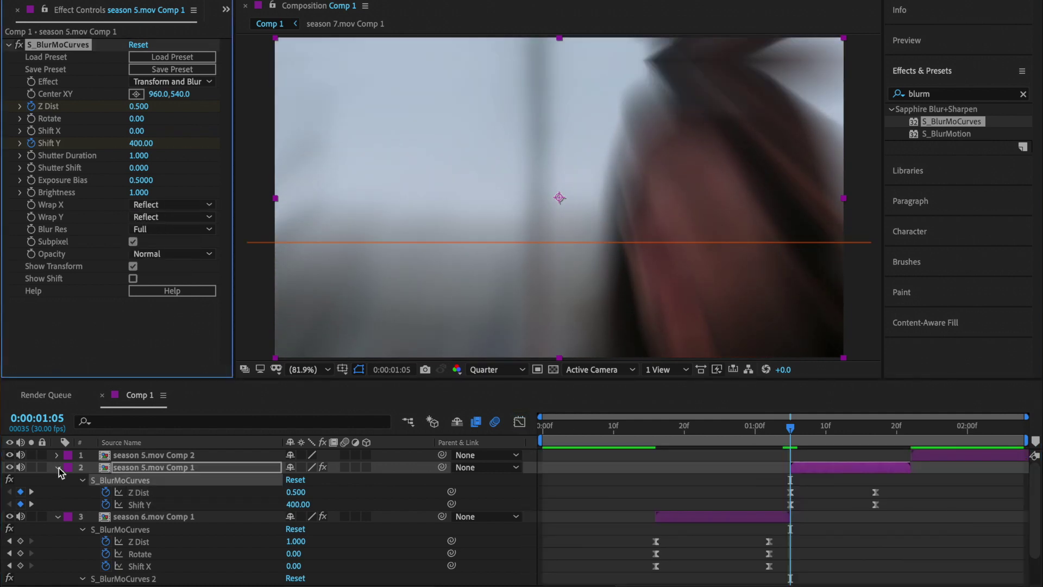
Step: Collapse the expanded layers and preview the composition from the first frame
{"action": "left_click", "coordinate": [57, 467]}
{"action": "left_click", "coordinate": [58, 480]}
{"action": "left_click_drag", "start_coordinate": [791, 428], "coordinate": [544, 428]}
{"action": "key", "text": "space"}
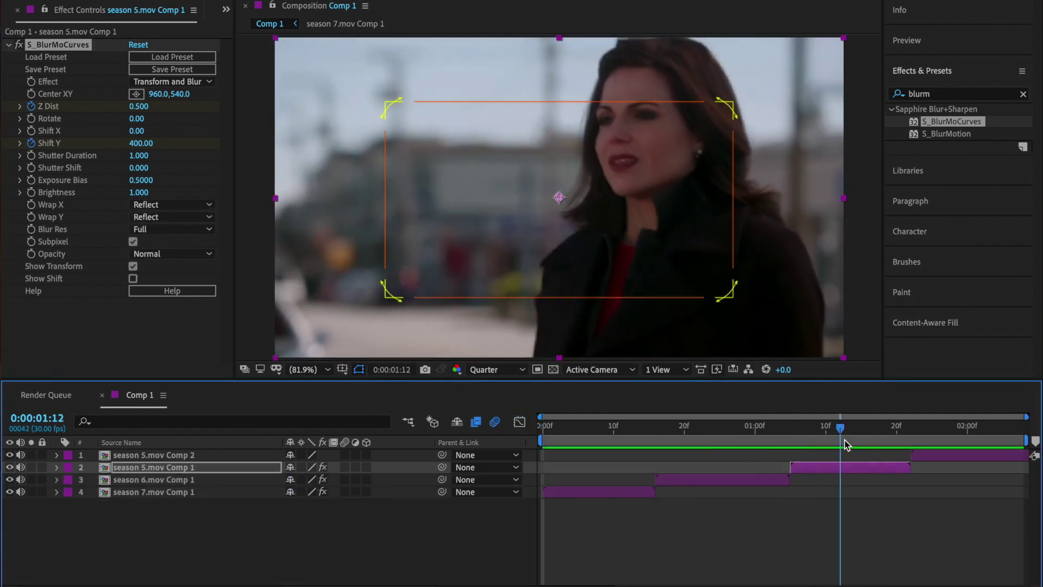
Step: Pre-compose the season 5.mov Comp 1 layer and apply S_BlurMoCurves to the new pre-comp
{"action": "left_click", "coordinate": [877, 465]}
{"action": "key", "text": "ctrl+shift+c"}
{"action": "key", "text": "Return"}
{"action": "left_click", "coordinate": [953, 120]}
{"action": "double_click", "coordinate": [954, 121]}
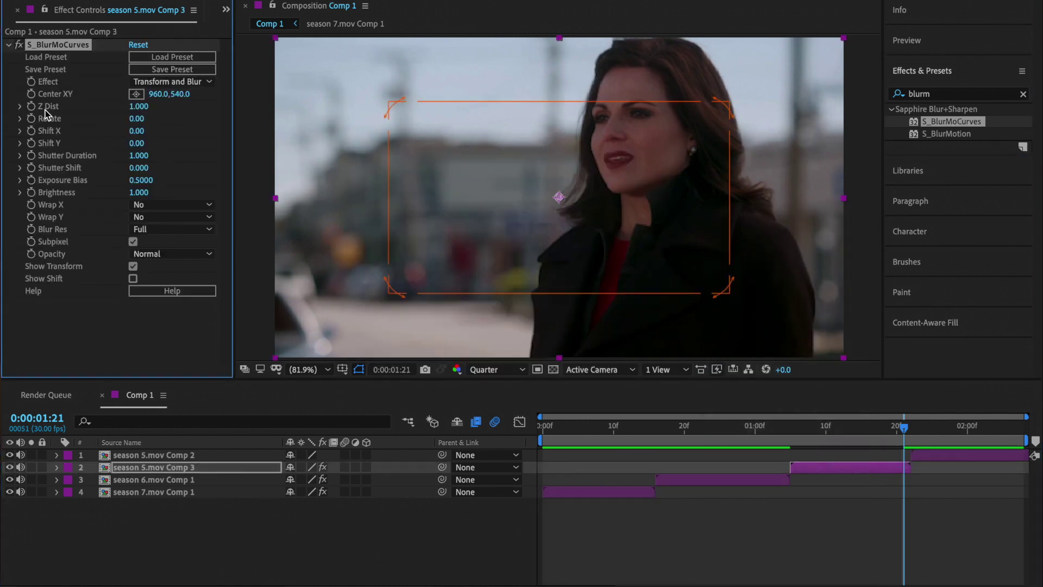
Step: Keyframe the new pre-comp's neutral Z Dist and Rotate values at 1:09 and 1:21
{"action": "left_click", "coordinate": [31, 106]}
{"action": "left_click", "coordinate": [31, 118]}
{"action": "key", "text": "u"}
{"action": "left_click", "coordinate": [819, 427]}
{"action": "left_click", "coordinate": [21, 504]}
Step: Set the pre-comp's 1:21 keyframes to Z Dist 1.6 and Rotate -83, and Easy Ease all keyframes
{"action": "left_click", "coordinate": [294, 493]}
{"action": "type", "text": "1.6"}
{"action": "key", "text": "Tab"}
{"action": "type", "text": "-83"}
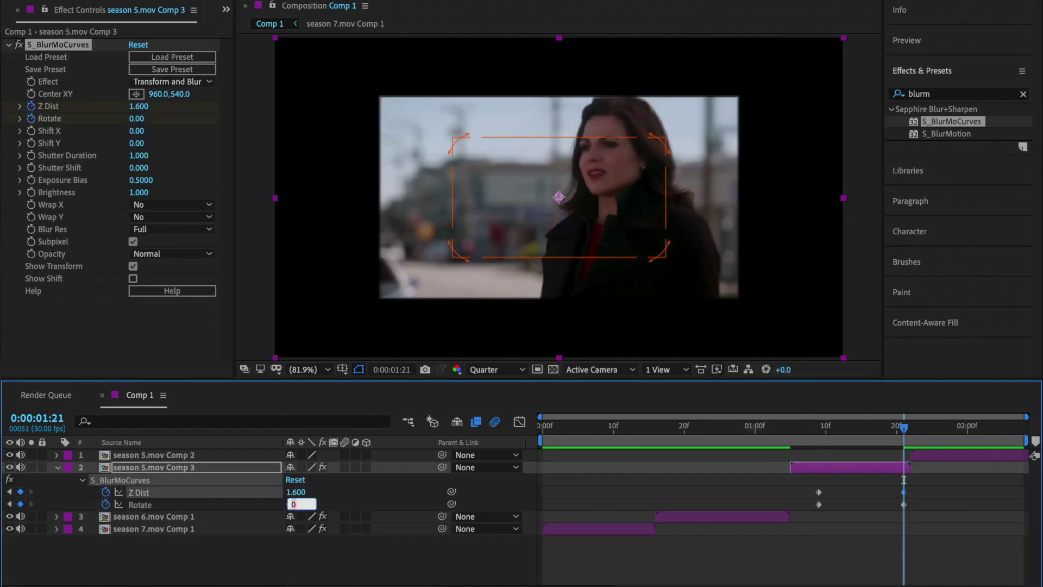
{"action": "key", "text": "Return"}
{"action": "left_click_drag", "start_coordinate": [925, 507], "coordinate": [809, 489]}
{"action": "key", "text": "F9"}
Step: Reshape the pre-comp's Z Dist curve to stay flat before rising sharply into 1:21
{"action": "left_click", "coordinate": [818, 492]}
{"action": "key", "text": "shift+F3"}
{"action": "left_click_drag", "start_coordinate": [875, 459], "coordinate": [948, 439]}
{"action": "key", "text": "shift+F3"}
Step: Set Wrap X and Wrap Y to Reflect on the pre-comp's S_BlurMoCurves
{"action": "left_click", "coordinate": [165, 205]}
{"action": "left_click", "coordinate": [163, 230]}
{"action": "left_click", "coordinate": [165, 217]}
{"action": "left_click", "coordinate": [163, 244]}
Step: Reshape the pre-comp's Rotate curve so the rotation accelerates sharply into 1:21
{"action": "left_click", "coordinate": [141, 505]}
{"action": "key", "text": "shift+F3"}
{"action": "key", "text": "shift+F3"}
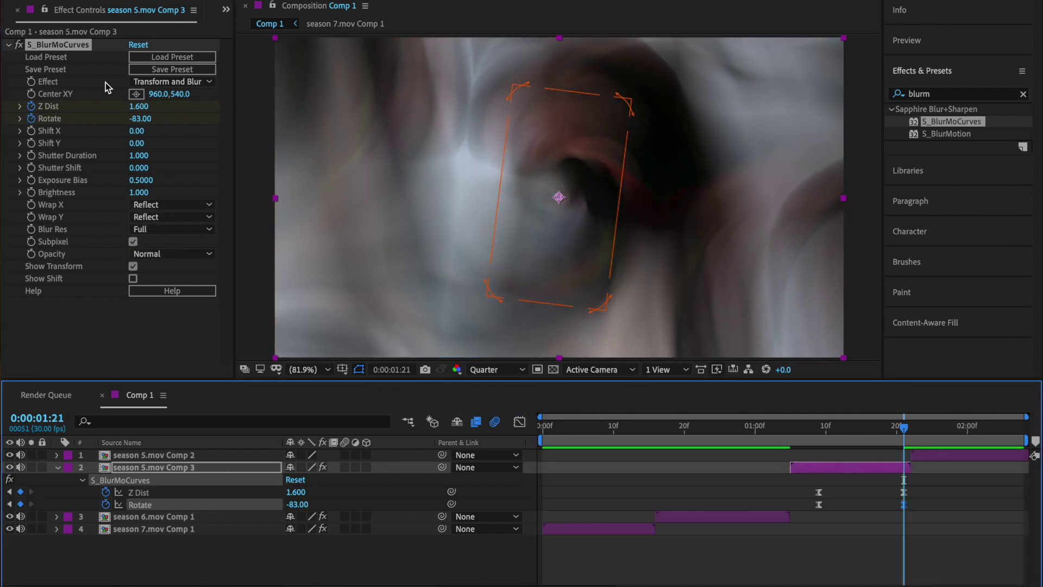
Step: Apply S_BlurMoCurves to season 5.mov Comp 2 and keyframe neutral Z Dist and Rotate values at 1:22 and 2:04
{"action": "left_click_drag", "start_coordinate": [904, 427], "coordinate": [911, 428]}
{"action": "left_click_drag", "start_coordinate": [952, 122], "coordinate": [951, 455]}
{"action": "left_click", "coordinate": [31, 105]}
{"action": "left_click", "coordinate": [30, 118]}
{"action": "key", "text": "u"}
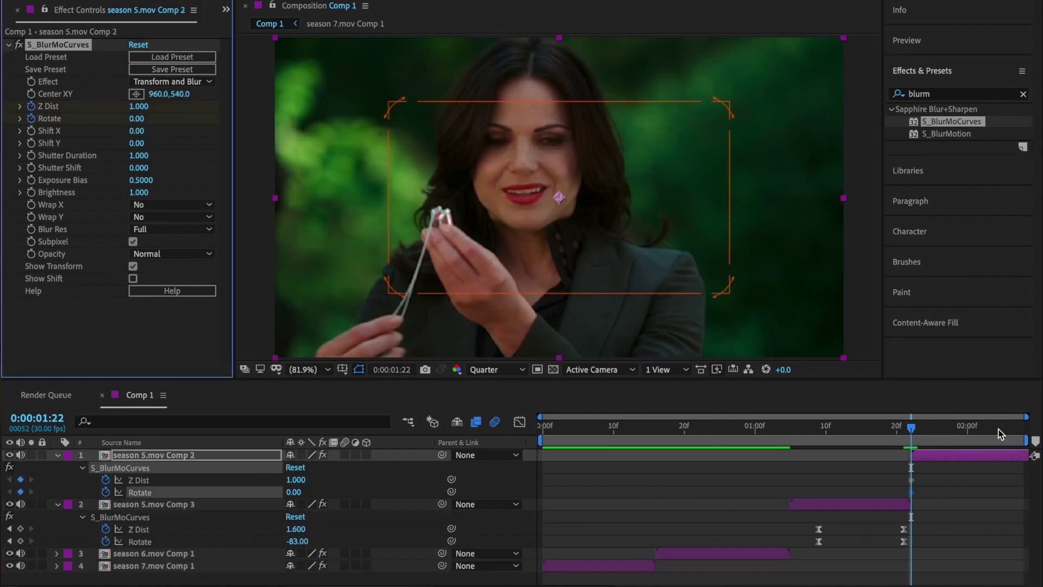
{"action": "left_click", "coordinate": [997, 428]}
{"action": "left_click", "coordinate": [21, 492]}
{"action": "left_click", "coordinate": [21, 480]}
{"action": "left_click", "coordinate": [9, 480]}
Step: Set the 1:22 keyframes of season 5.mov Comp 2 to Z Dist 0.4 and Rotate 81
{"action": "left_click", "coordinate": [296, 480]}
{"action": "type", "text": "0.4"}
{"action": "key", "text": "Tab"}
{"action": "type", "text": "81"}
{"action": "key", "text": "Return"}
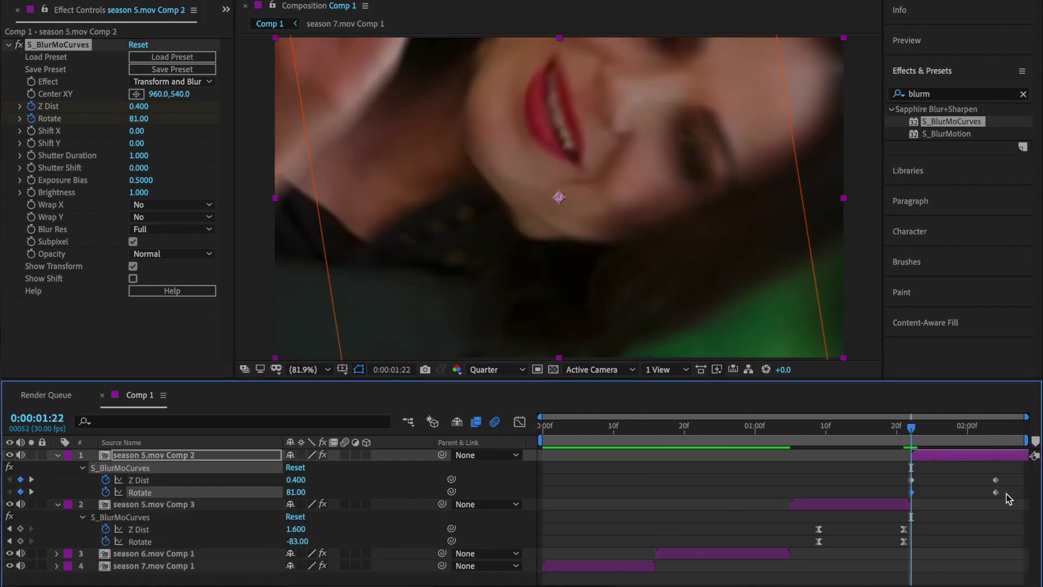
Step: Easy Ease the keyframes of season 5.mov Comp 2 and reshape its Z Dist and Rotate curves to change sharply at 1:22 and level off
{"action": "left_click", "coordinate": [519, 422]}
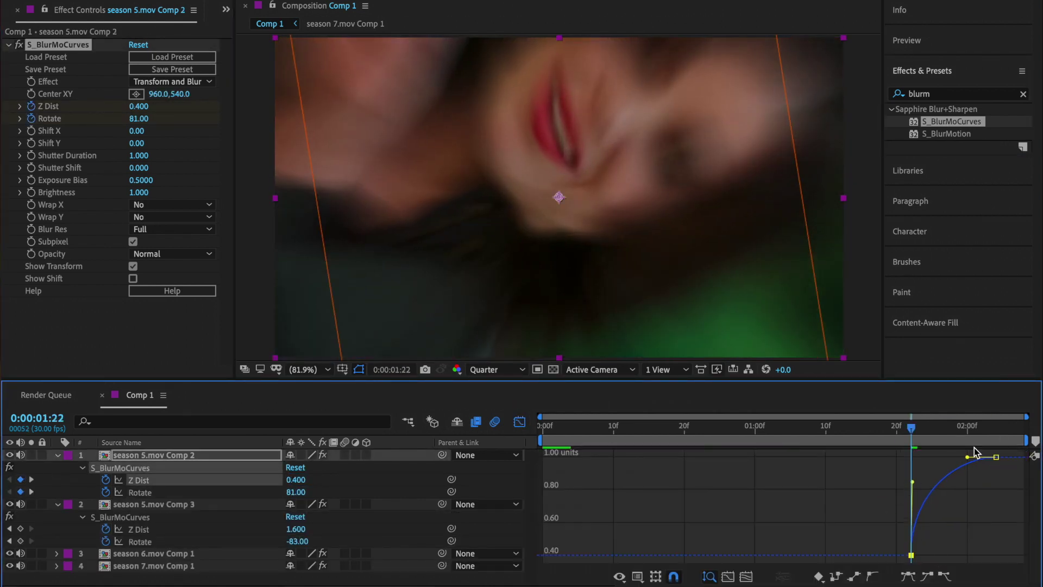
{"action": "left_click_drag", "start_coordinate": [939, 457], "coordinate": [897, 539]}
{"action": "left_click_drag", "start_coordinate": [967, 556], "coordinate": [908, 553]}
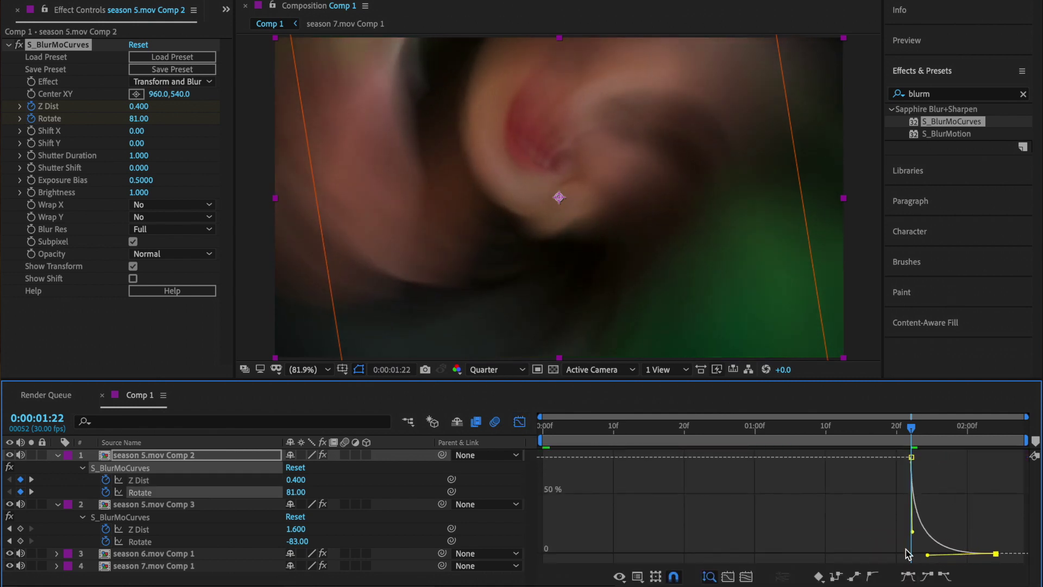
{"action": "left_click", "coordinate": [519, 422]}
Step: Set Wrap X and Wrap Y to Reflect on season 5.mov Comp 2's S_BlurMoCurves and review the transition around 1:21
{"action": "left_click", "coordinate": [172, 217]}
{"action": "left_click", "coordinate": [158, 258]}
{"action": "left_click", "coordinate": [172, 204]}
{"action": "left_click", "coordinate": [158, 247]}
{"action": "left_click_drag", "start_coordinate": [598, 428], "coordinate": [904, 427]}
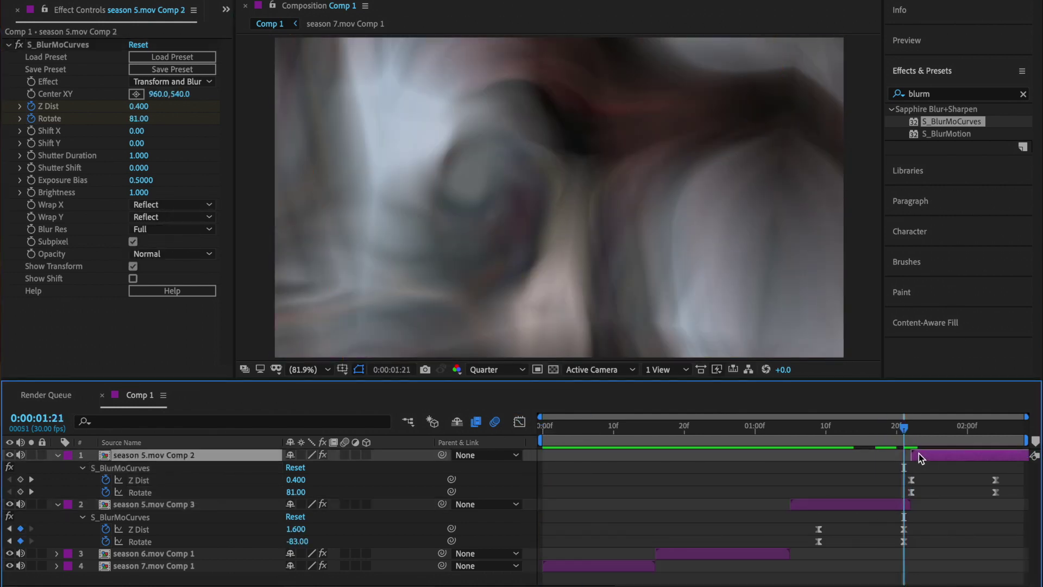
Step: Set the Center XY of season 5.mov Comp 3's S_BlurMoCurves to 645.1, 478.9 and preview the composition from the start
{"action": "type", "text": "45"}
{"action": "left_click", "coordinate": [889, 504]}
{"action": "left_click", "coordinate": [931, 457]}
{"action": "left_click", "coordinate": [191, 94]}
{"action": "type", "text": "478"}
{"action": "key", "text": "Return"}
{"action": "left_click", "coordinate": [545, 429]}
{"action": "key", "text": "space"}
Step: Apply Brightness & Contrast to season 6.mov Comp 1 and keyframe its Brightness at 100 on the clip's first frame, 0:16
{"action": "left_click_drag", "start_coordinate": [545, 430], "coordinate": [656, 430]}
{"action": "left_click", "coordinate": [58, 456]}
{"action": "left_click", "coordinate": [59, 468]}
{"action": "left_click", "coordinate": [685, 479]}
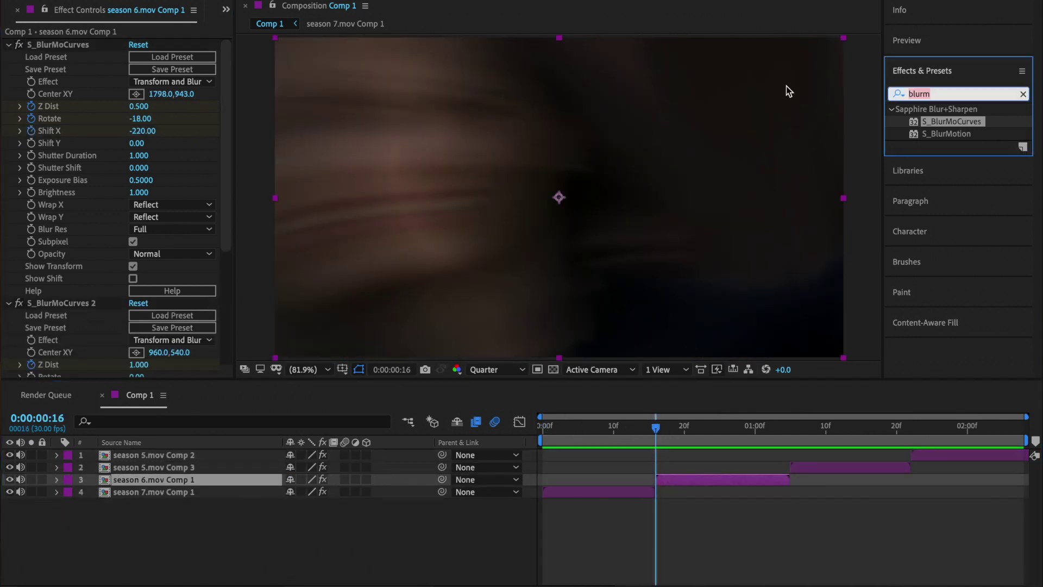
{"action": "left_click", "coordinate": [943, 94]}
{"action": "type", "text": "brig"}
{"action": "left_click_drag", "start_coordinate": [970, 195], "coordinate": [45, 353]}
{"action": "key", "text": "Return"}
{"action": "key", "text": "u"}
Step: Add a Brightness keyframe of 0 at 1:02 on season 6.mov Comp 1
{"action": "left_click_drag", "start_coordinate": [655, 428], "coordinate": [762, 430]}
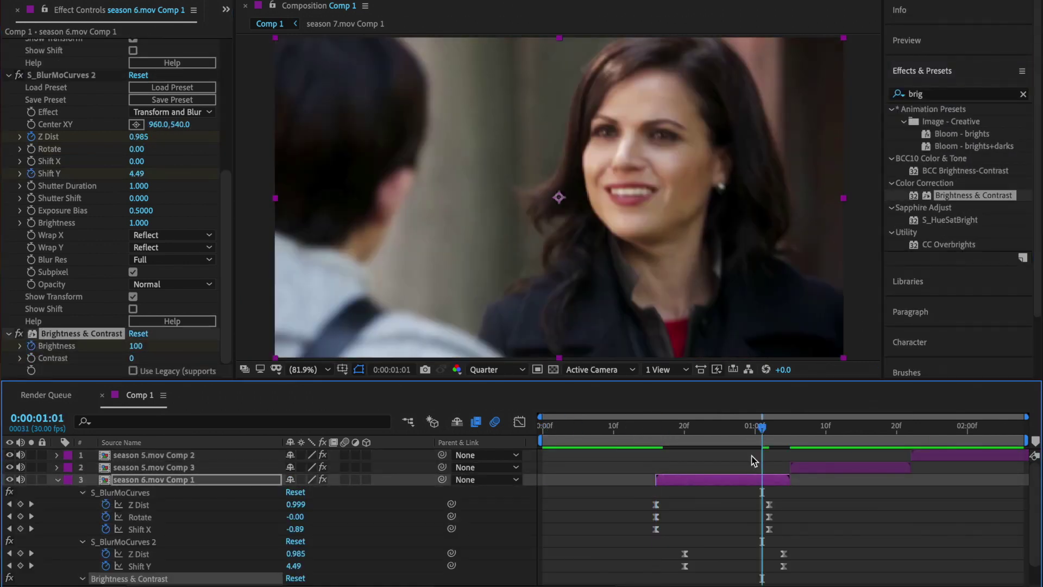
{"action": "scroll", "coordinate": [326, 538], "scroll_direction": "down", "scroll_amount": 3}
{"action": "left_click", "coordinate": [293, 566]}
{"action": "type", "text": "0"}
{"action": "key", "text": "Return"}
{"action": "left_click_drag", "start_coordinate": [762, 567], "coordinate": [770, 566]}
Step: Keyframe the Opacity of season 6.mov Comp 1 from 0:28 so it drops to 42% at 1:04
{"action": "left_click_drag", "start_coordinate": [762, 428], "coordinate": [812, 442]}
{"action": "key", "text": "t"}
{"action": "left_click", "coordinate": [93, 492]}
{"action": "left_click", "coordinate": [20, 492]}
{"action": "left_click", "coordinate": [32, 492]}
{"action": "left_click", "coordinate": [299, 491]}
{"action": "type", "text": "42"}
{"action": "key", "text": "Return"}
Step: Keyframe the Opacity of season 5.mov Comp 3 from 42% at 1:05 to 100% at 1:08 and preview the composition
{"action": "left_click", "coordinate": [841, 468]}
{"action": "key", "text": "i"}
{"action": "key", "text": "t"}
{"action": "left_click", "coordinate": [94, 480]}
{"action": "left_click", "coordinate": [20, 480]}
{"action": "left_click", "coordinate": [293, 481]}
{"action": "type", "text": "42"}
{"action": "key", "text": "Return"}
{"action": "key", "text": "space"}
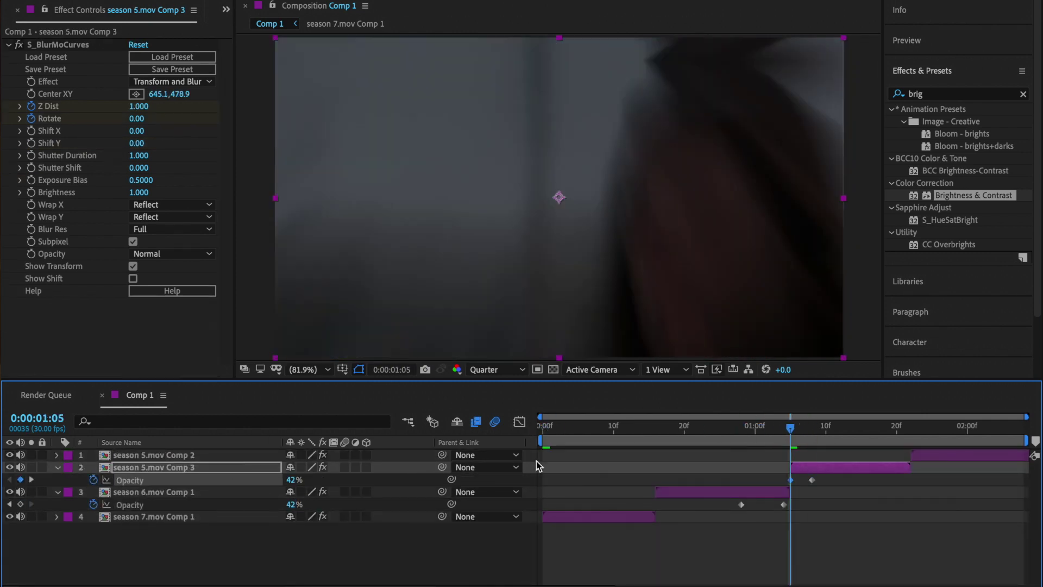
{"action": "key", "text": "space"}
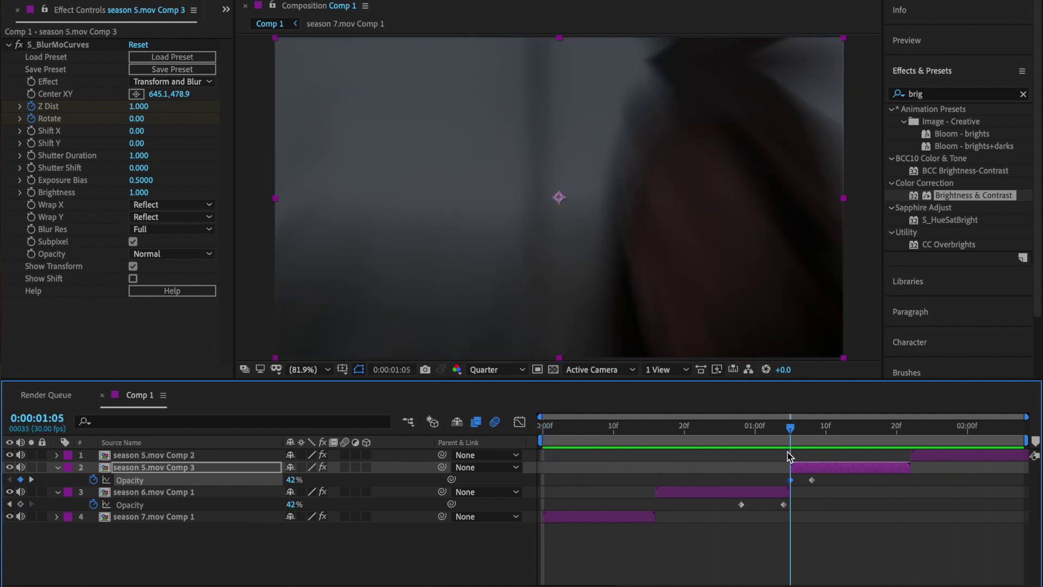
Step: Keyframe Rotate in season 6.mov Comp 1's S_BlurMoCurves 2 between 0:16 and the clip's end, ending at 2.00
{"action": "key", "text": "Page_Up"}
{"action": "left_click", "coordinate": [769, 492]}
{"action": "key", "text": "Page_Down"}
{"action": "key", "text": "u"}
{"action": "left_click", "coordinate": [672, 430]}
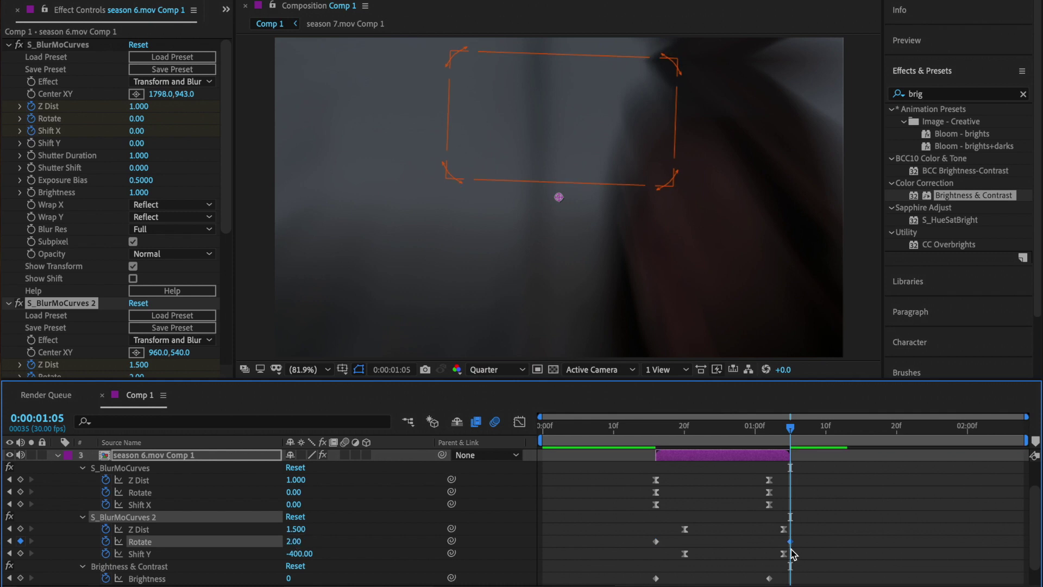
{"action": "key", "text": "alt+Left"}
{"action": "scroll", "coordinate": [799, 516], "scroll_direction": "up", "scroll_amount": 2}
Step: Apply a second S_BlurMoCurves to season 5.mov Comp 3, keyframe Rotate from 0 at 1:05 to -1 at 1:22, and set Wrap Y to Reflect
{"action": "left_click", "coordinate": [799, 455]}
{"action": "left_click", "coordinate": [922, 94]}
{"action": "type", "text": "blurm"}
{"action": "left_click_drag", "start_coordinate": [946, 121], "coordinate": [799, 471]}
{"action": "left_click", "coordinate": [911, 427]}
{"action": "key", "text": "u"}
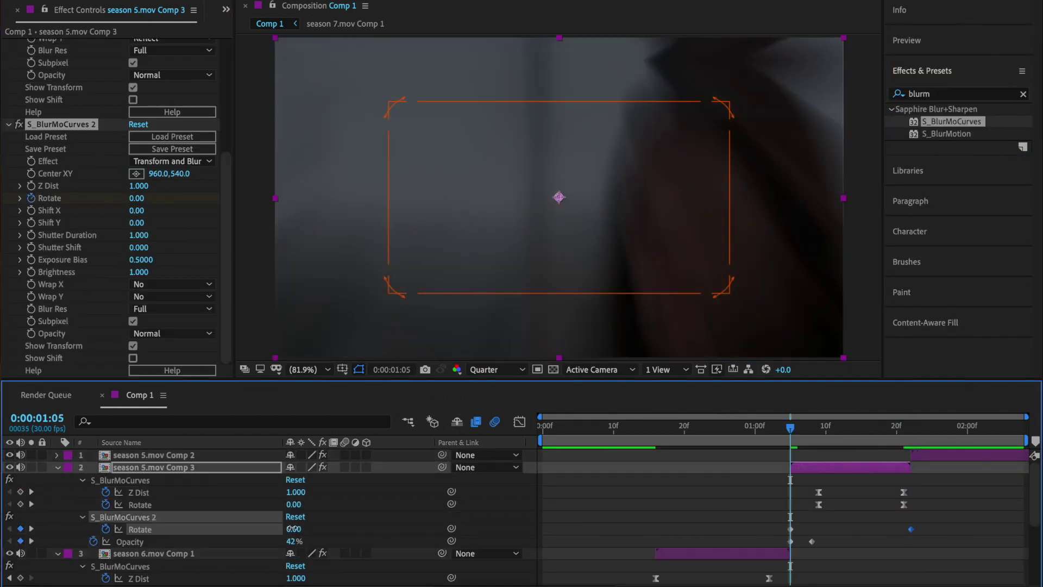
{"action": "left_click", "coordinate": [152, 339]}
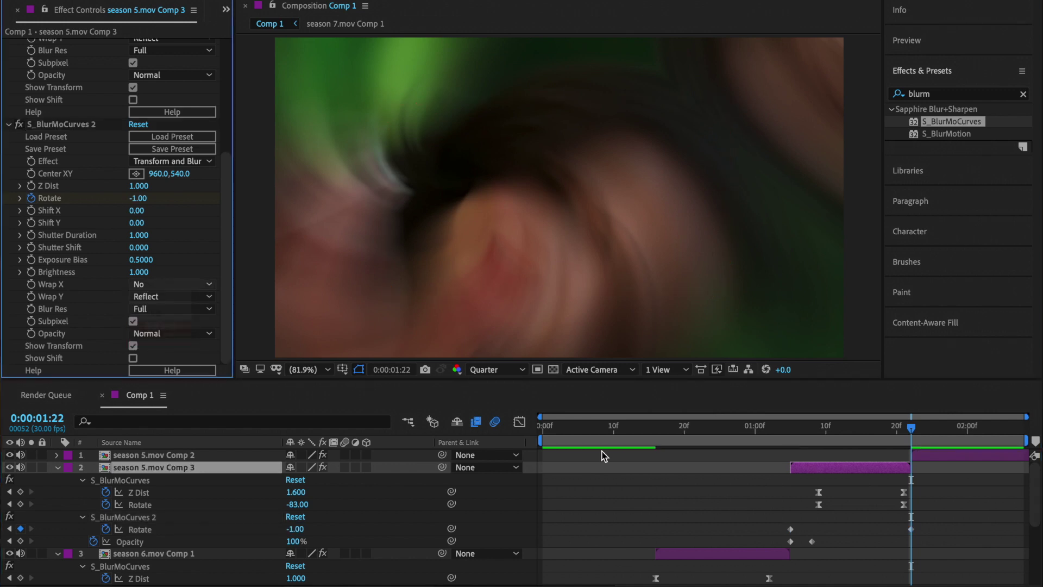
{"action": "left_click", "coordinate": [545, 427]}
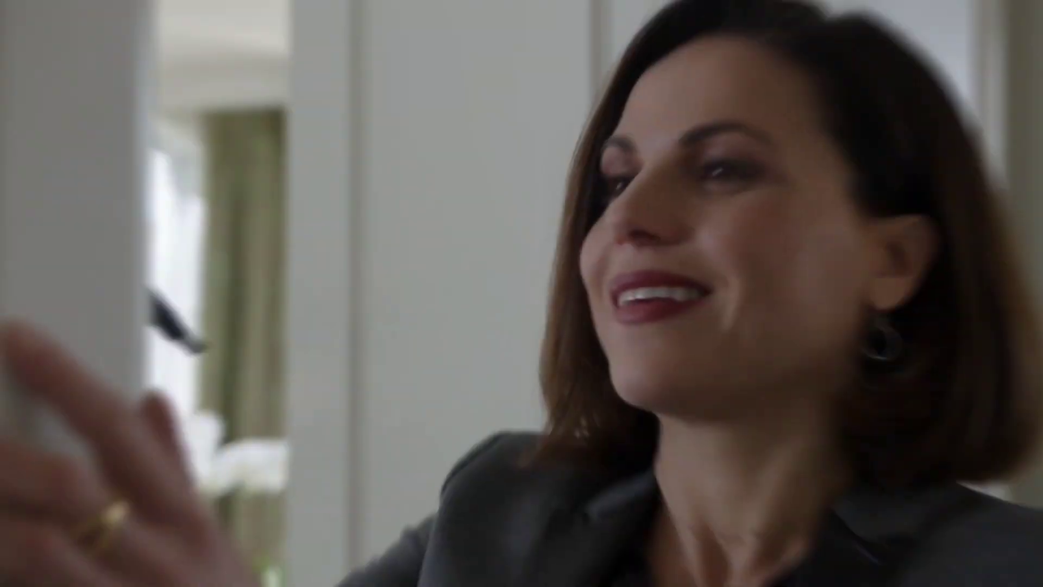